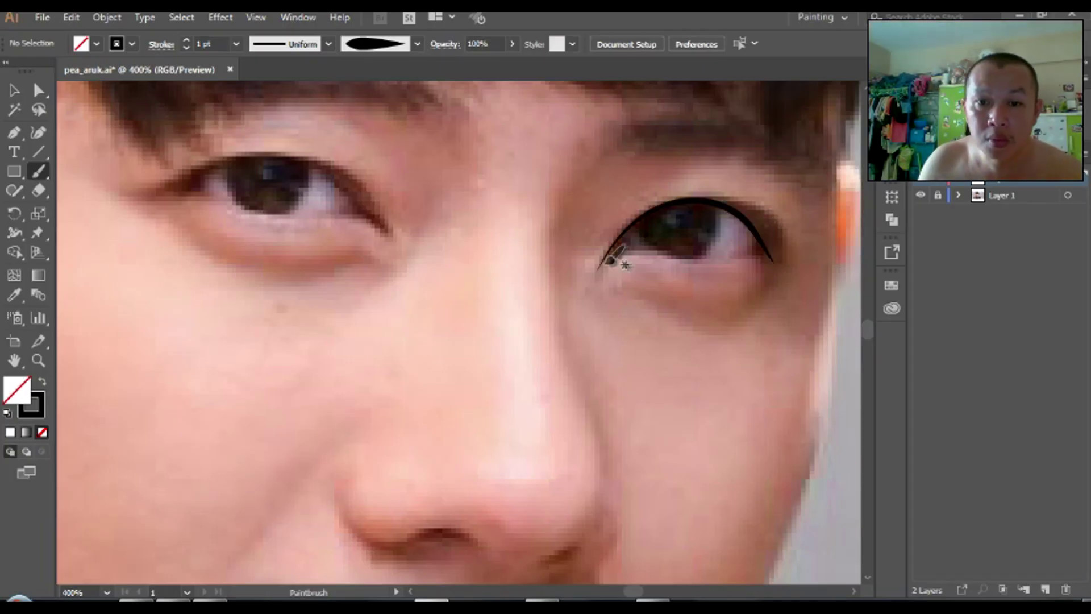
Step: Finish the right eye's lower lid, then trace the left eye's upper lid and iris
drag(767, 252, 769, 254)
mouse_move(179, 190)
mouse_down()
mouse_move(392, 229)
mouse_move(196, 183)
mouse_up()
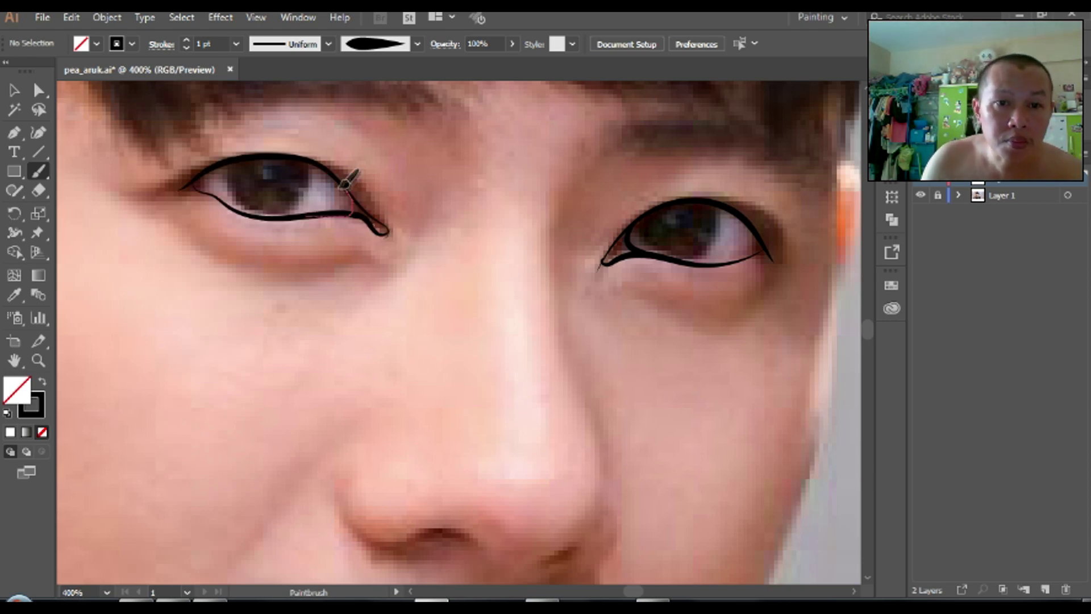
scroll(421, 228, up, 1)
drag(250, 133, 252, 170)
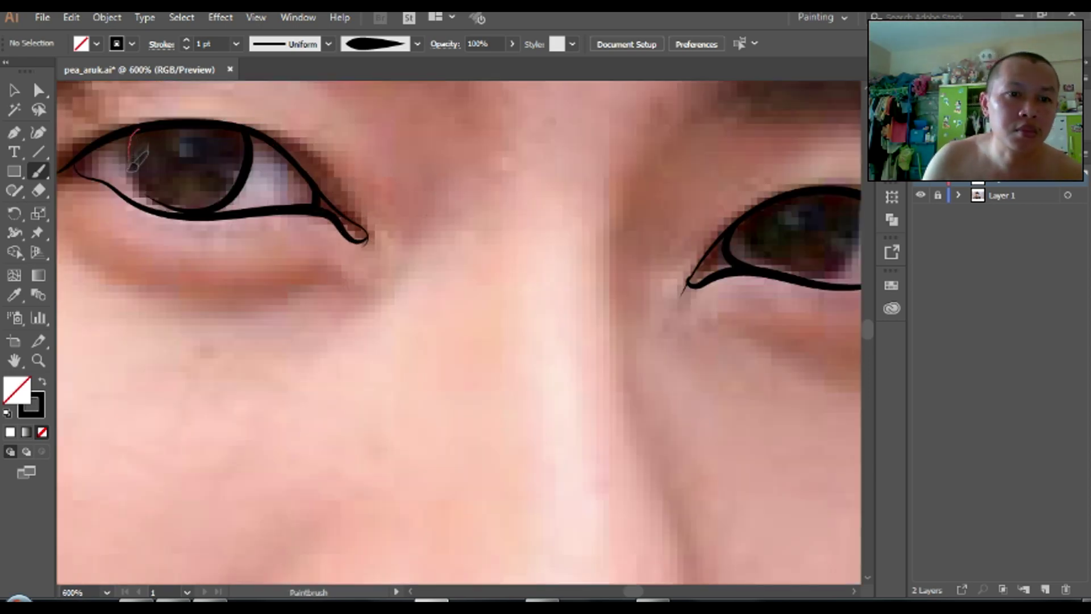
Step: Complete the right-hand eye's iris circle and surrounding outline in black brush strokes
scroll(455, 187, right, 3)
scroll(648, 213, up, 1)
drag(593, 266, 545, 162)
scroll(653, 196, down, 2)
scroll(653, 196, down, 1)
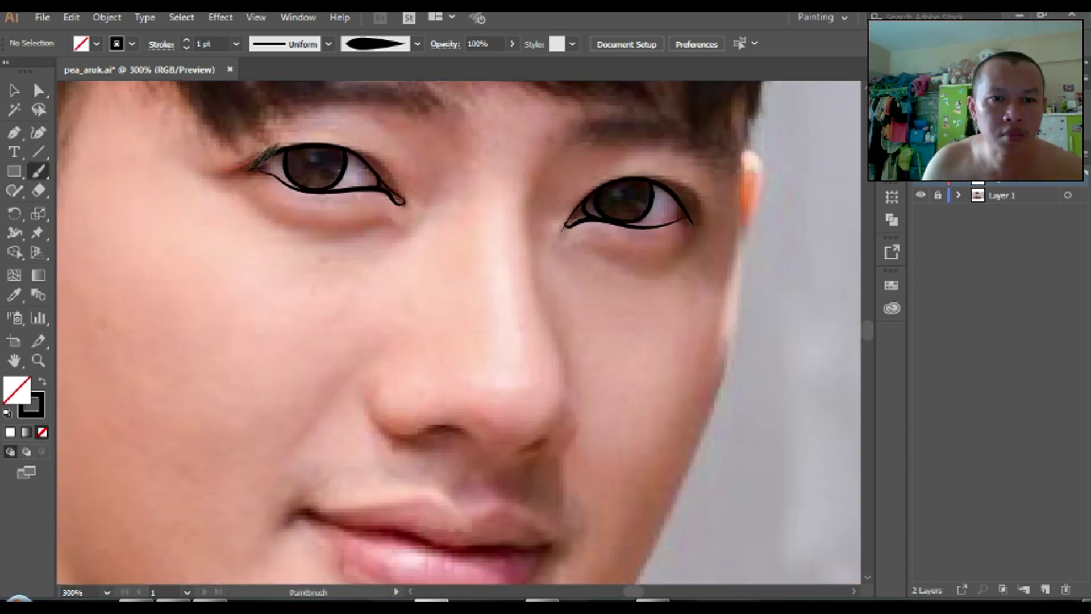
scroll(667, 148, up, 1)
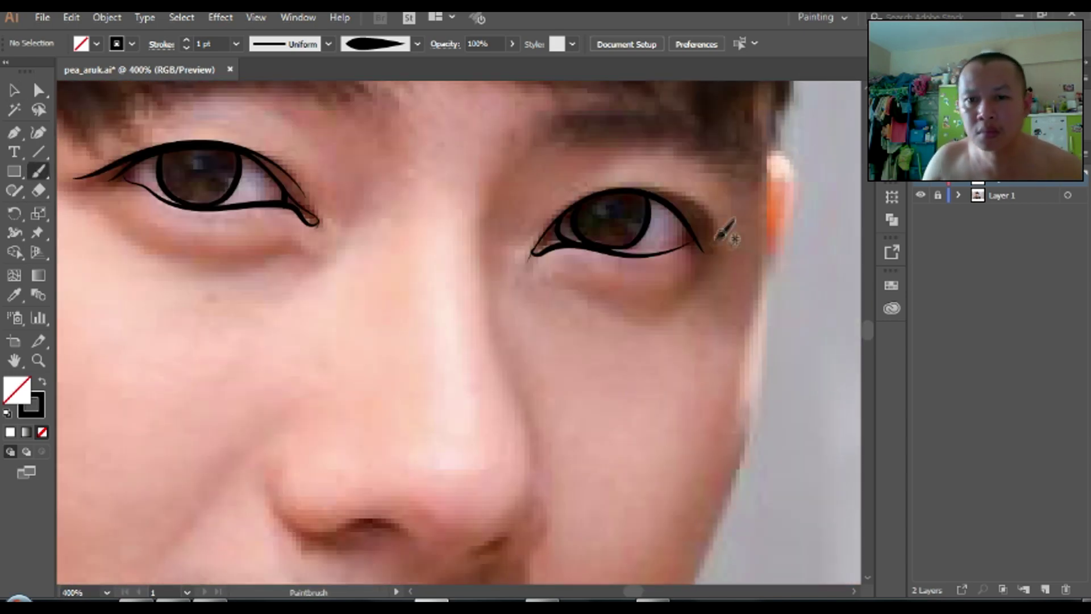
drag(603, 195, 600, 196)
scroll(644, 328, down, 3)
scroll(681, 312, up, 2)
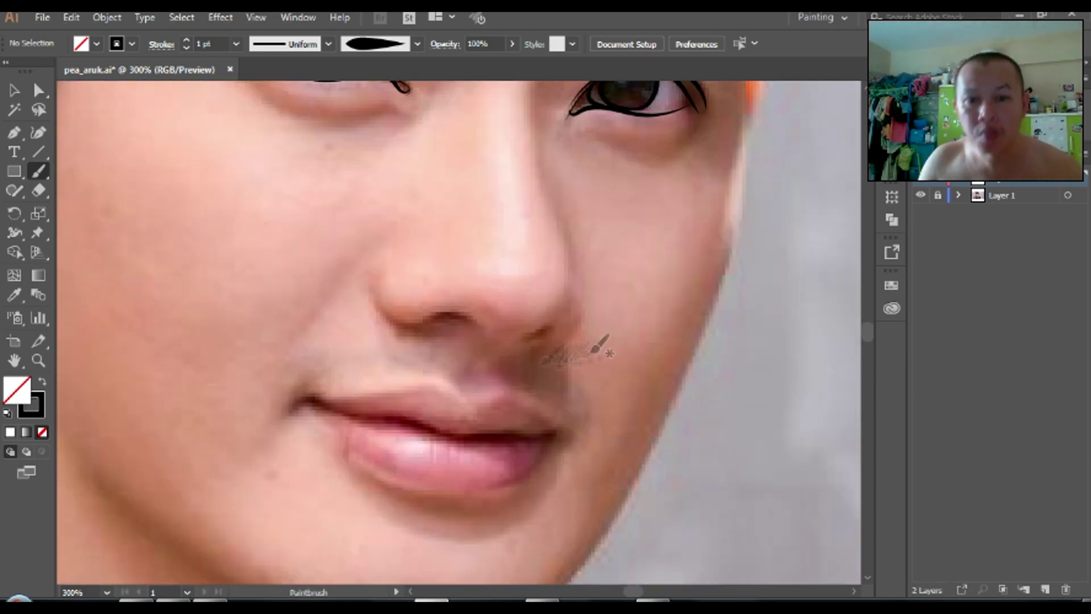
Step: Trace the nostrils, nose base and side of the nose in black brush strokes
drag(580, 293, 571, 279)
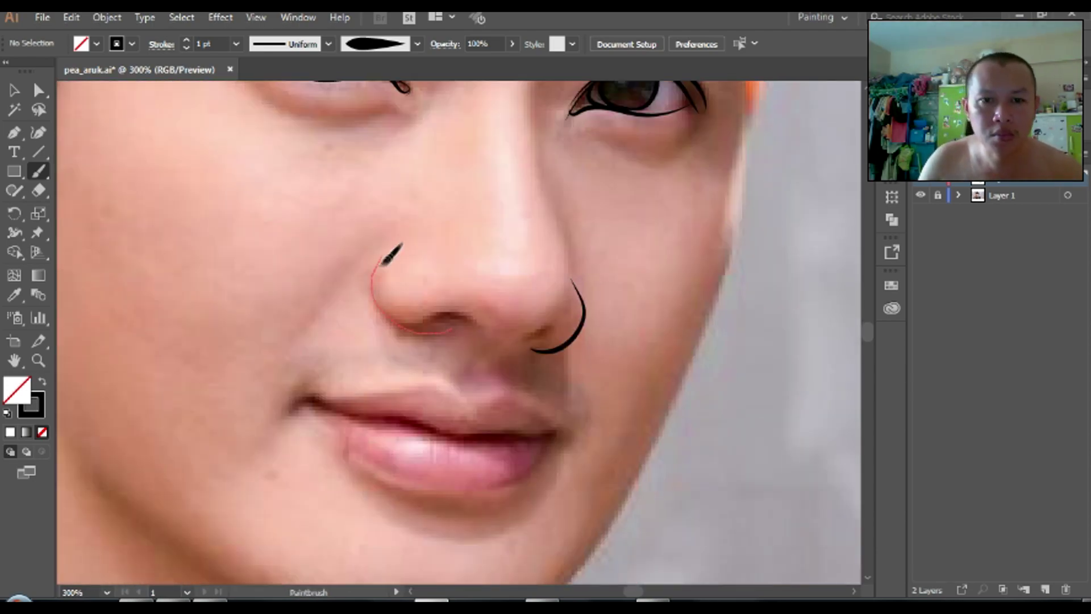
drag(387, 261, 419, 235)
scroll(625, 318, up, 1)
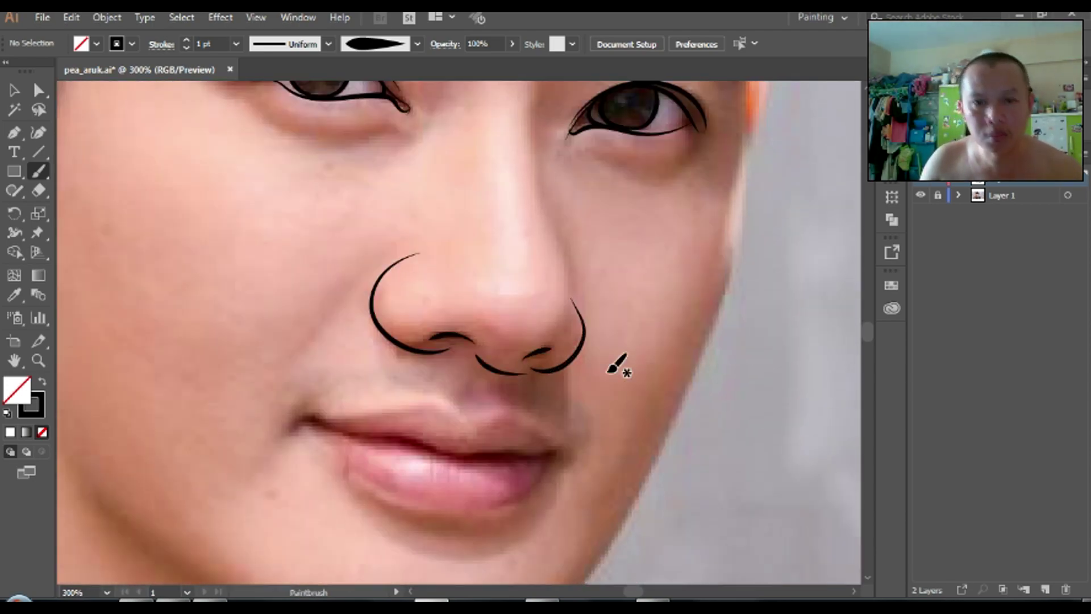
scroll(609, 370, up, 4)
drag(542, 265, 535, 214)
scroll(652, 297, down, 2)
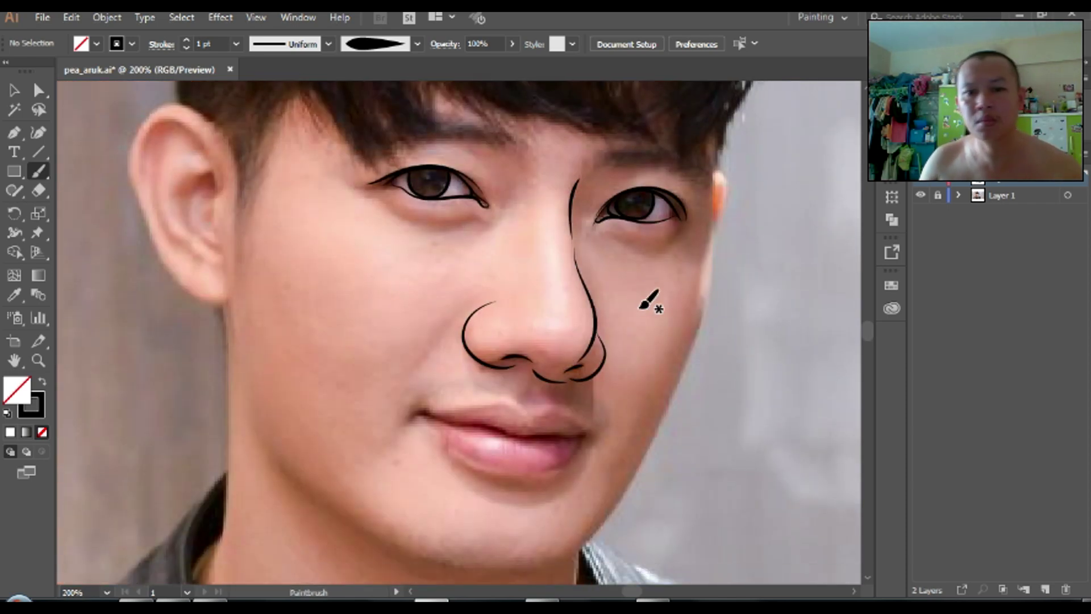
scroll(608, 382, up, 3)
Step: Outline the upper lip, lower lip and the parting line between the lips
drag(562, 388, 439, 350)
drag(207, 351, 326, 334)
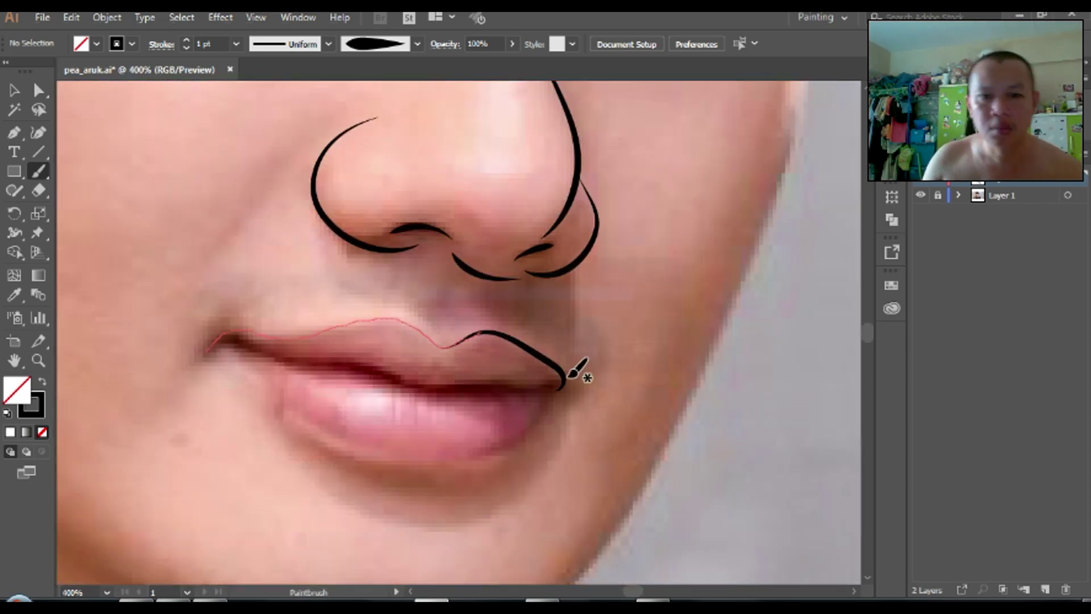
scroll(568, 374, down, 4)
mouse_move(560, 311)
mouse_down()
mouse_move(364, 372)
mouse_move(435, 384)
mouse_up()
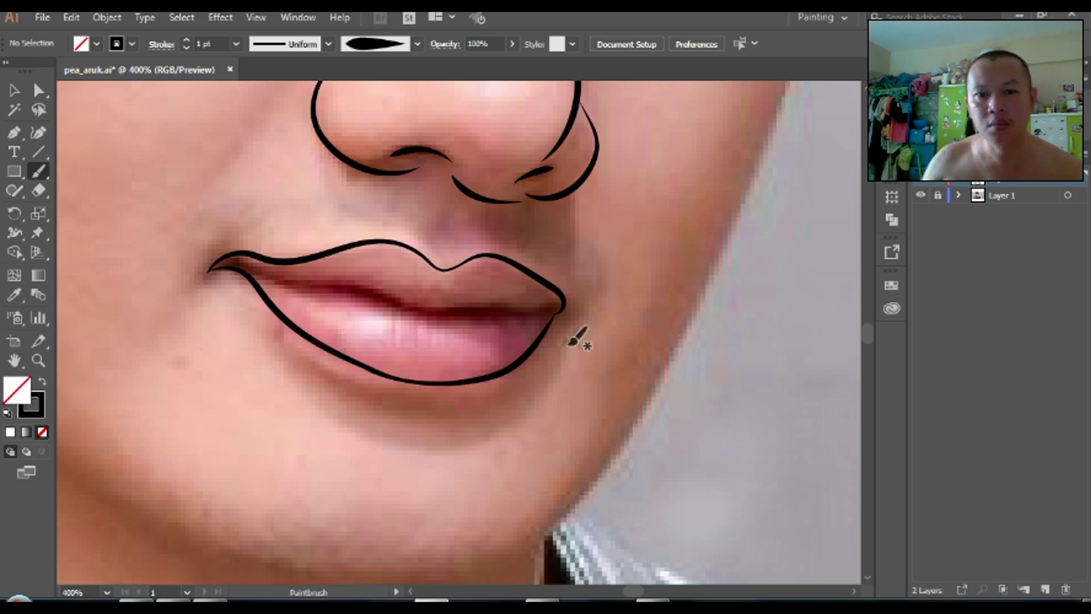
drag(560, 309, 210, 267)
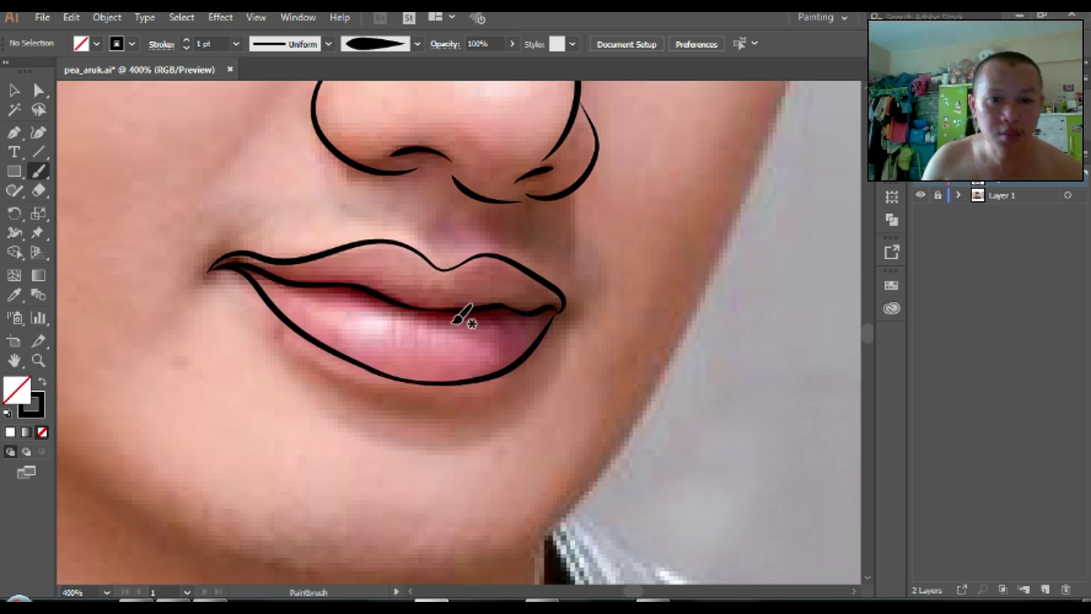
drag(486, 307, 473, 310)
key(ctrl+minus)
key(ctrl+minus)
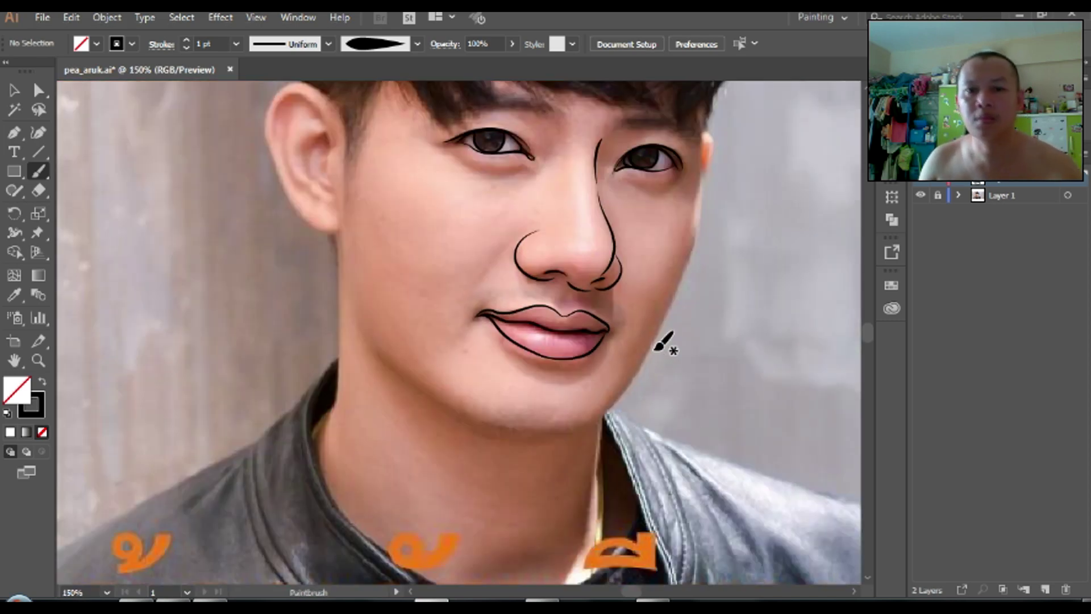
key(ctrl+plus)
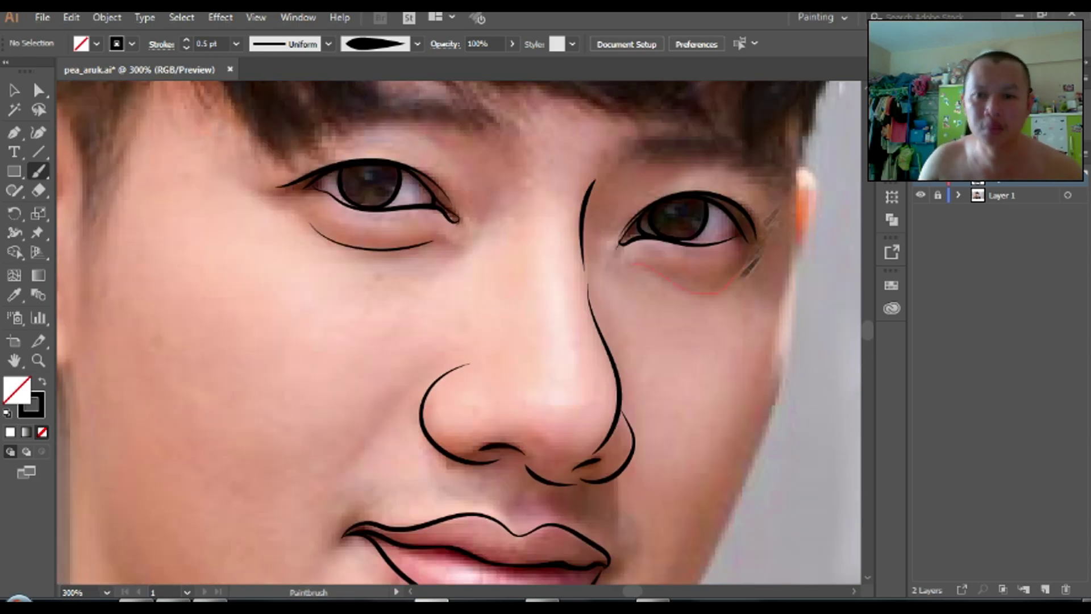
Step: Brush a thin crease under the eye, undo a stray nostril line, and begin the inner ear
drag(521, 234, 521, 237)
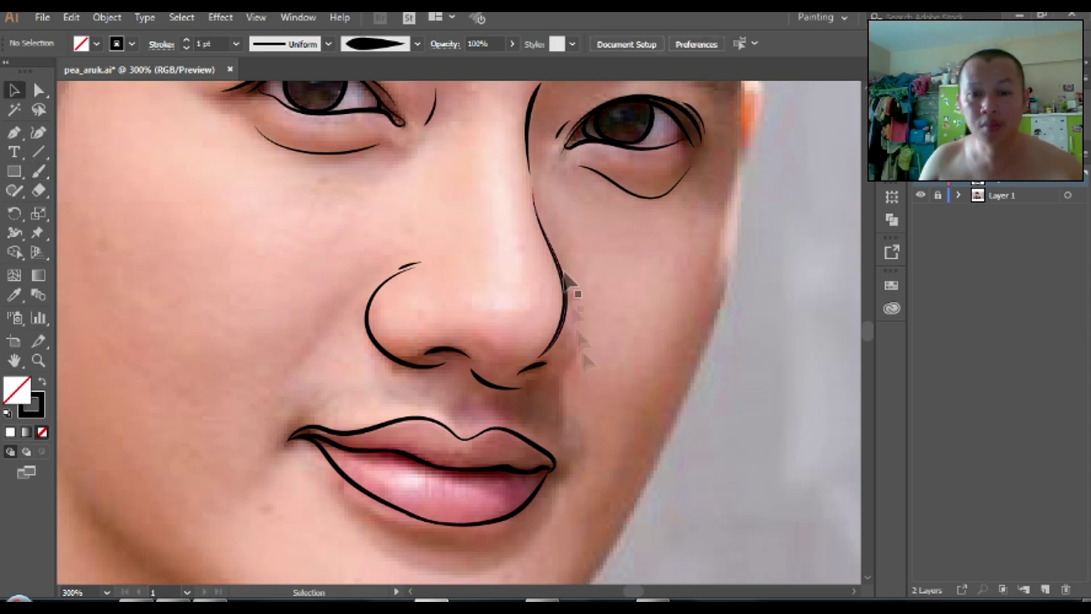
drag(529, 379, 581, 340)
key(ctrl+z)
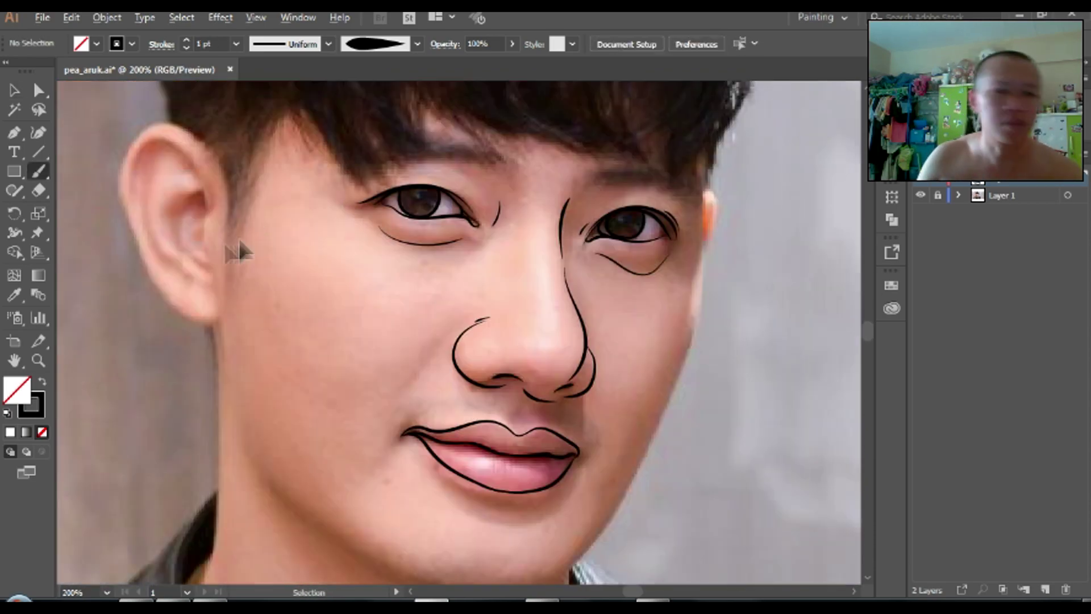
mouse_move(206, 188)
mouse_down()
mouse_move(195, 248)
mouse_move(204, 278)
mouse_up()
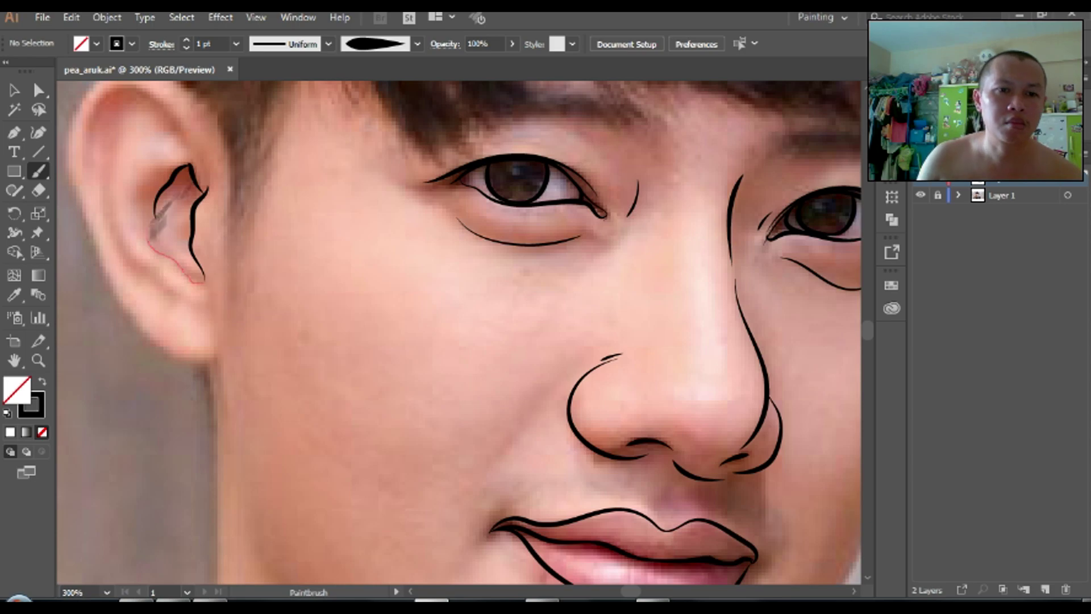
Step: Outline the ear's outer rim, inner curve and lower part, undoing a bad stroke
scroll(193, 219, up, 3)
drag(85, 255, 184, 216)
drag(114, 273, 179, 372)
mouse_move(111, 250)
mouse_down()
mouse_move(170, 205)
mouse_move(151, 180)
mouse_up()
alt+scroll(182, 341, down, 1)
scroll(763, 329, down, 1)
drag(149, 323, 153, 326)
key(ctrl+z)
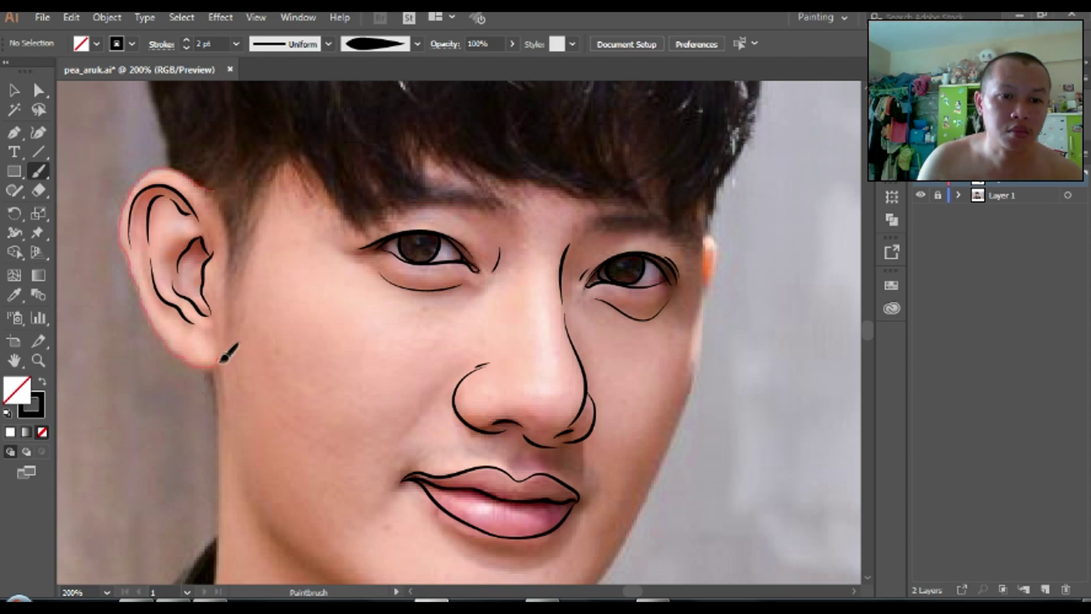
Step: Trace from the ear down the side of the neck along the hairline
drag(221, 358, 211, 580)
scroll(273, 312, up, 3)
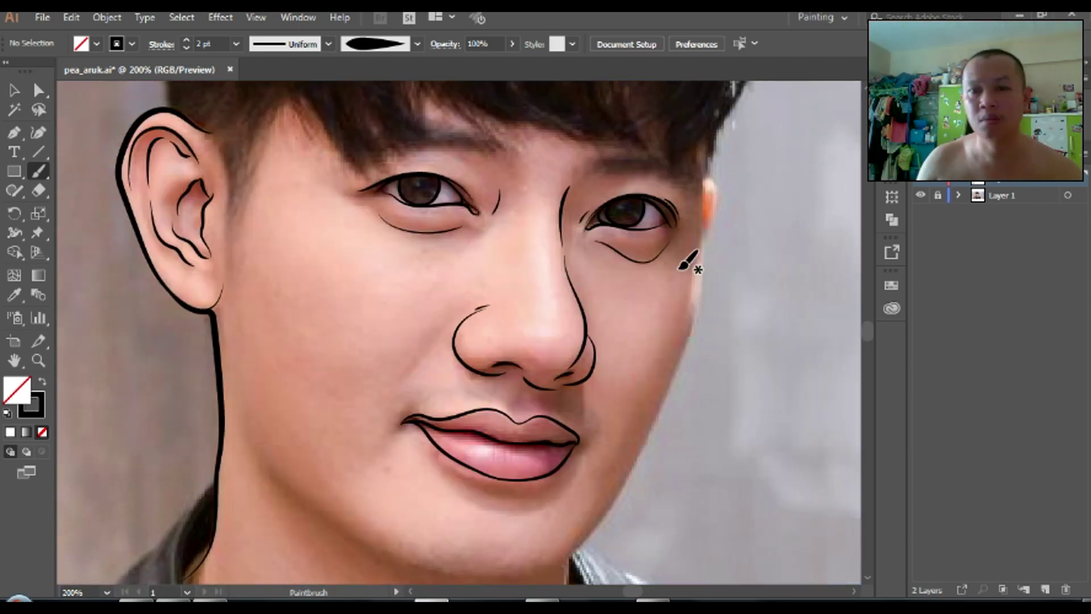
alt+scroll(713, 217, down, 1)
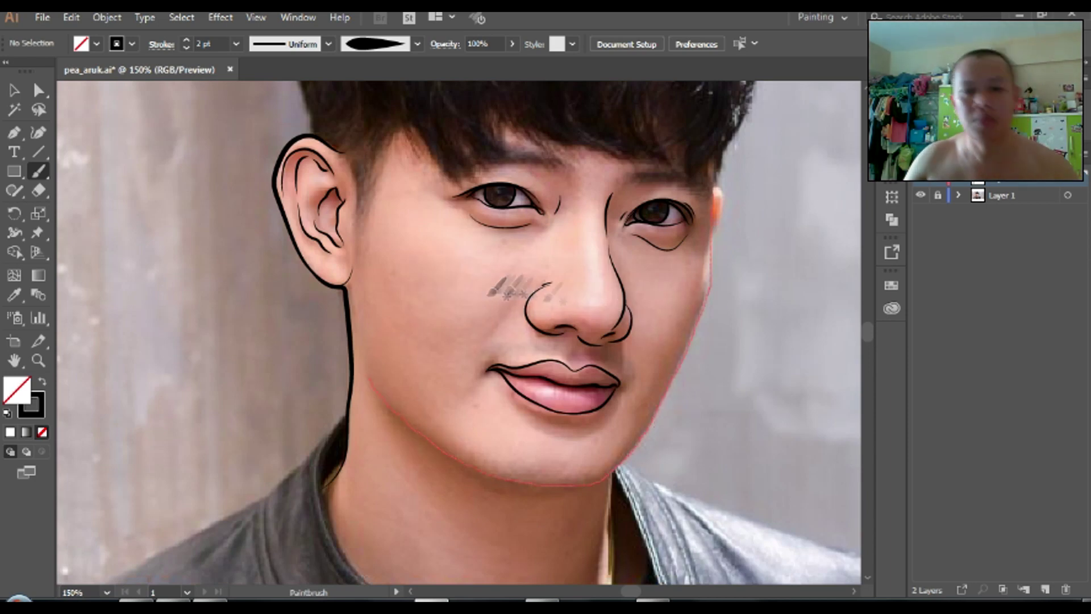
scroll(511, 288, down, 3)
alt+scroll(353, 280, up, 3)
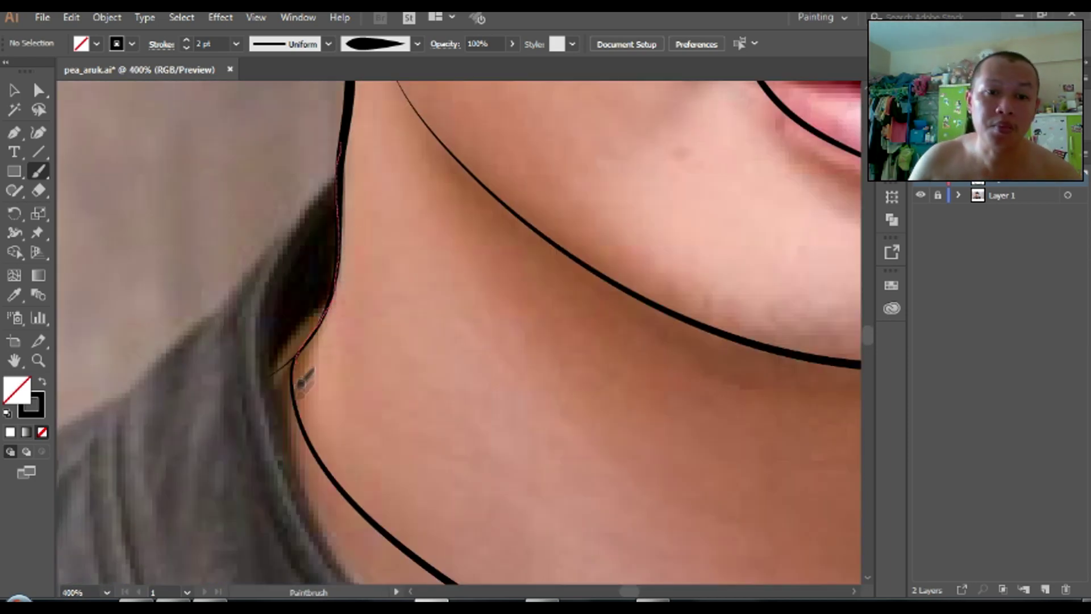
drag(300, 385, 301, 387)
alt+scroll(368, 181, down, 1)
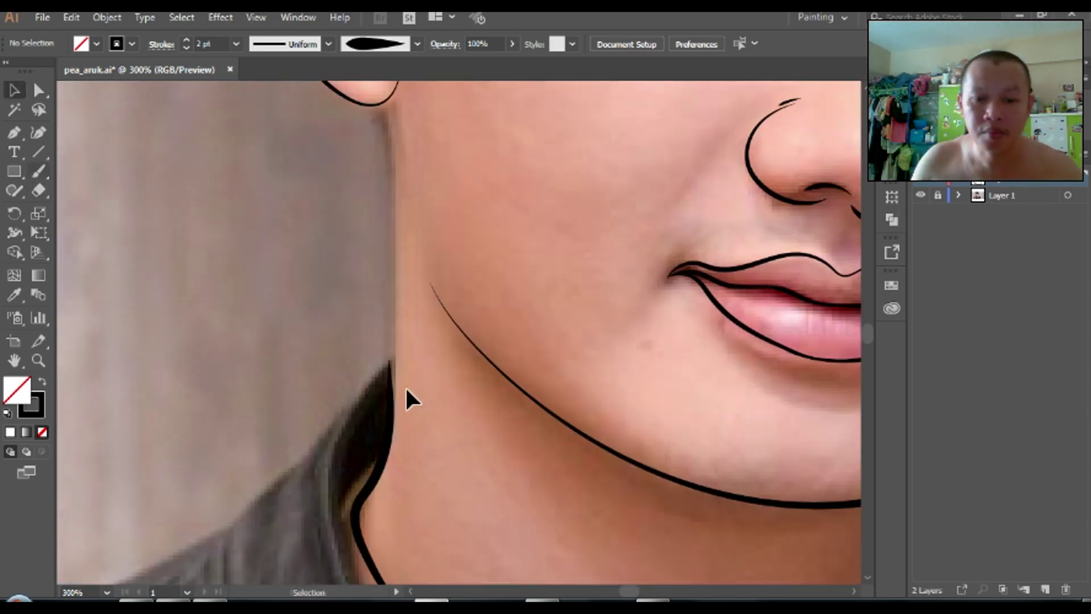
scroll(405, 386, up, 2)
Step: Outline the jawline and chin with the Paintbrush
key(b)
drag(321, 145, 388, 167)
drag(404, 392, 391, 500)
alt+scroll(401, 304, down, 2)
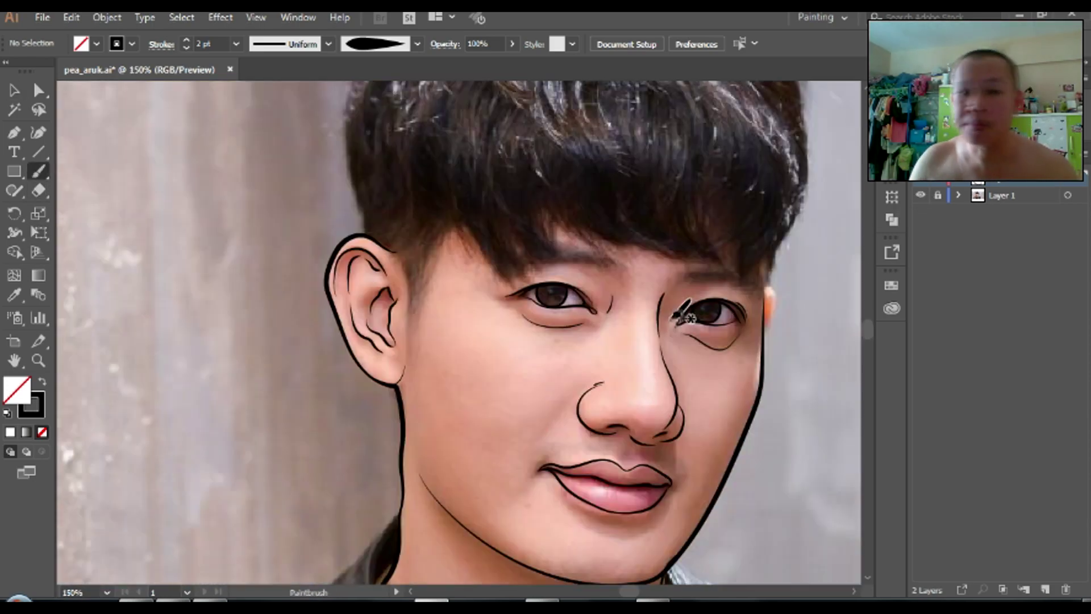
scroll(803, 340, down, 2)
scroll(633, 219, right, 2)
alt+scroll(621, 195, up, 2)
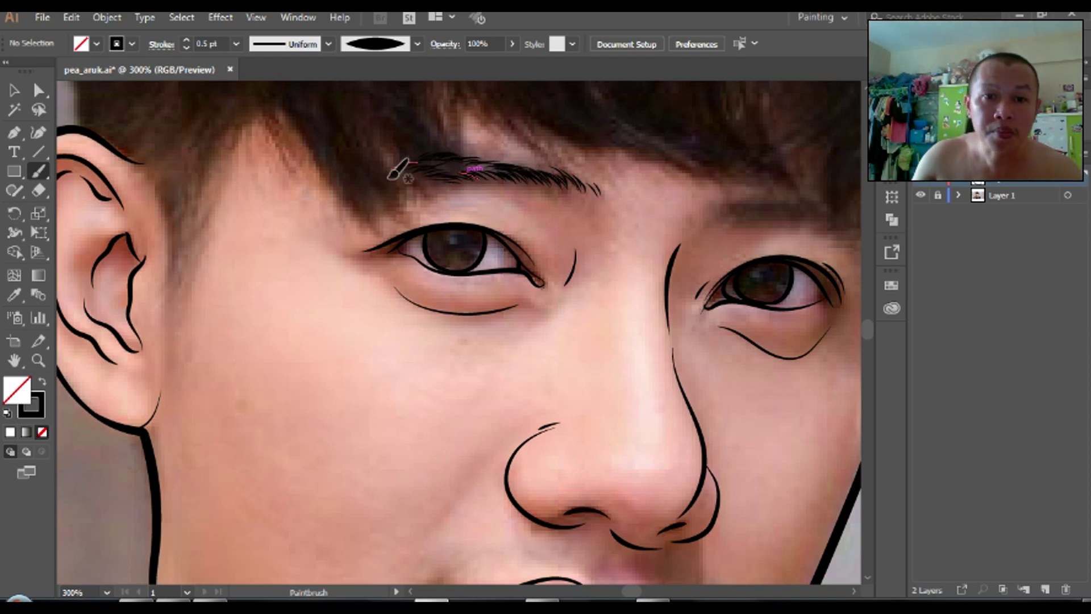
Step: Stroke fine hairs along both the left and right eyebrows
drag(501, 169, 514, 157)
key(ctrl+minus)
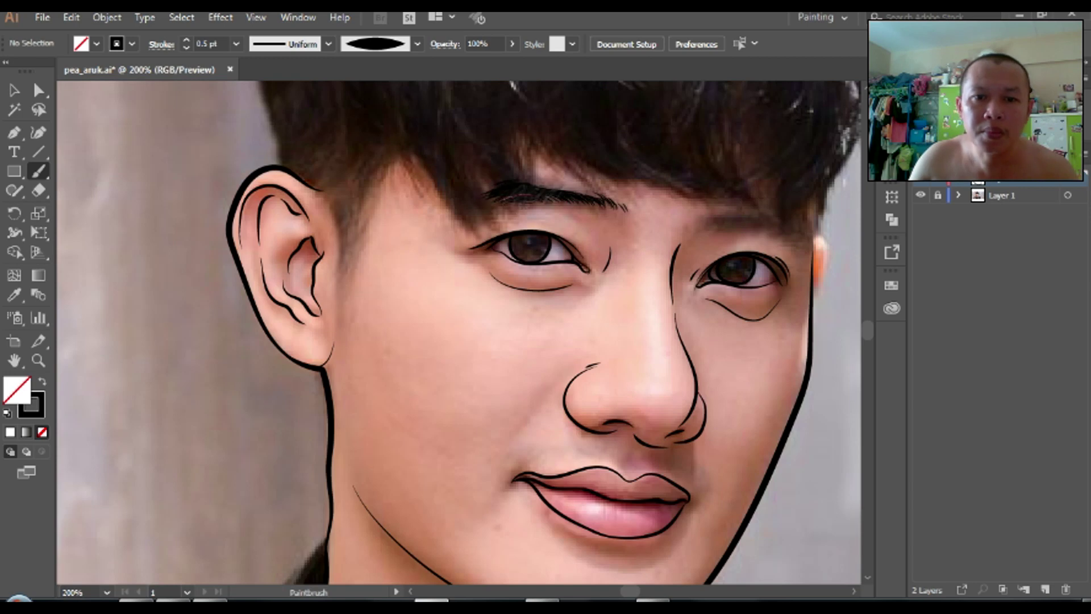
key(ctrl+plus)
key(ctrl+plus)
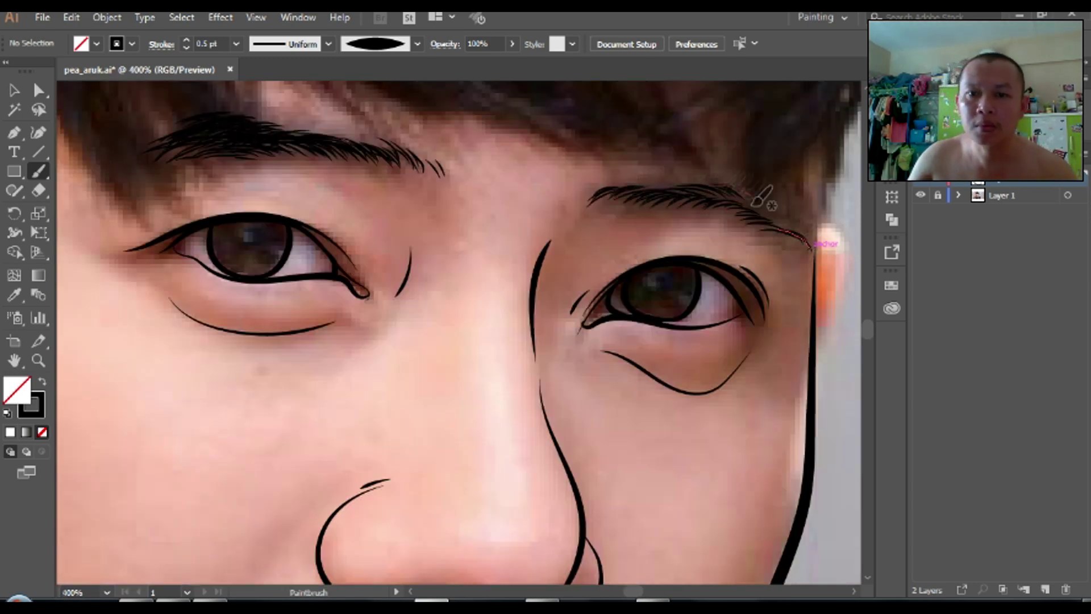
drag(699, 207, 721, 187)
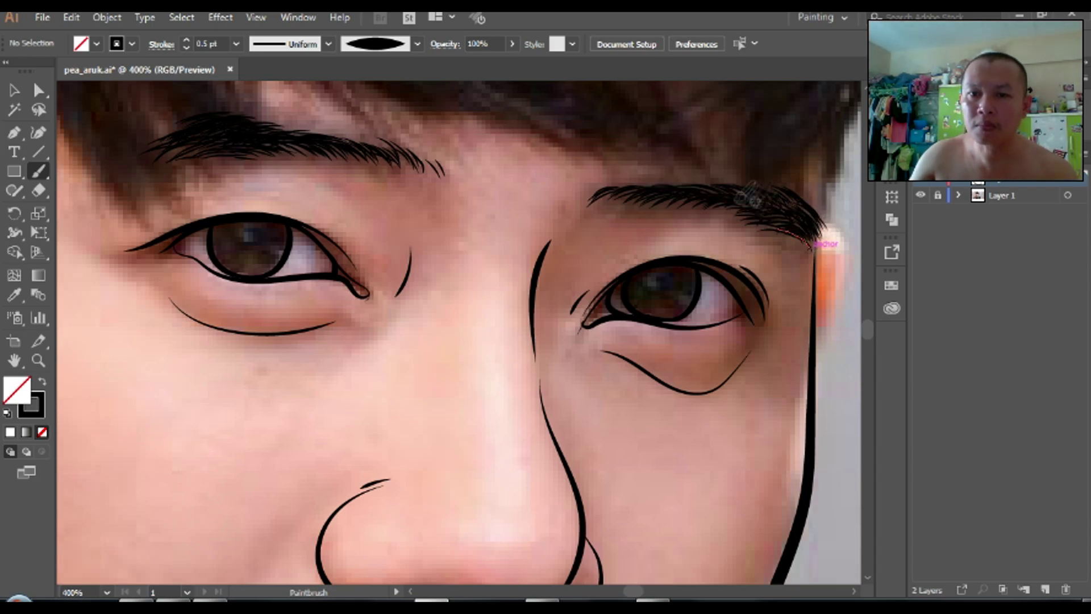
drag(811, 245, 807, 242)
scroll(828, 223, down, 4)
scroll(438, 287, up, 2)
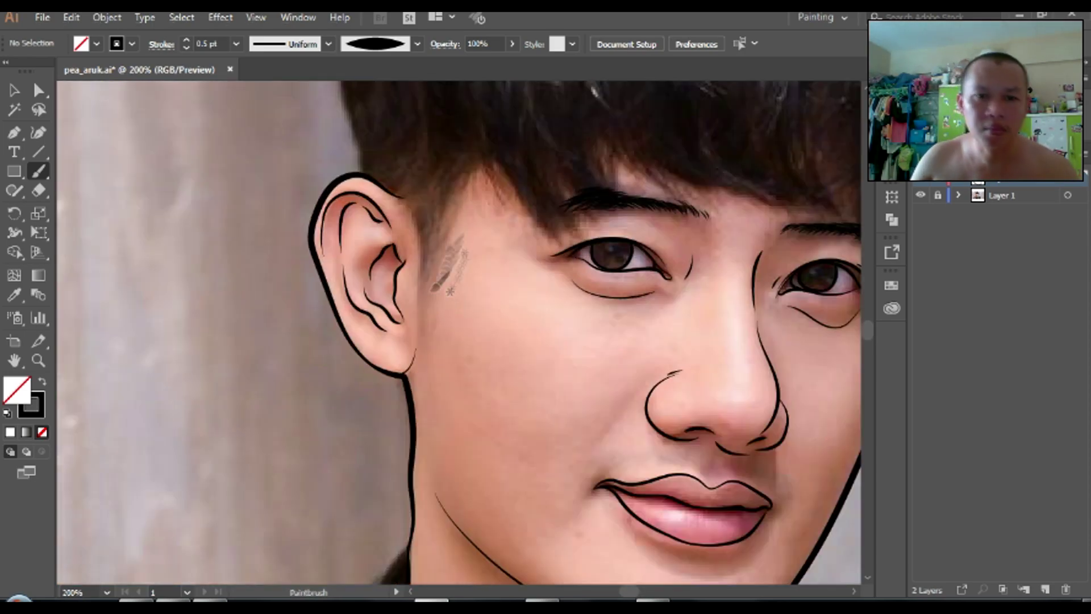
Step: Add fine hair strokes to the sideburn in front of the ear
drag(440, 279, 442, 252)
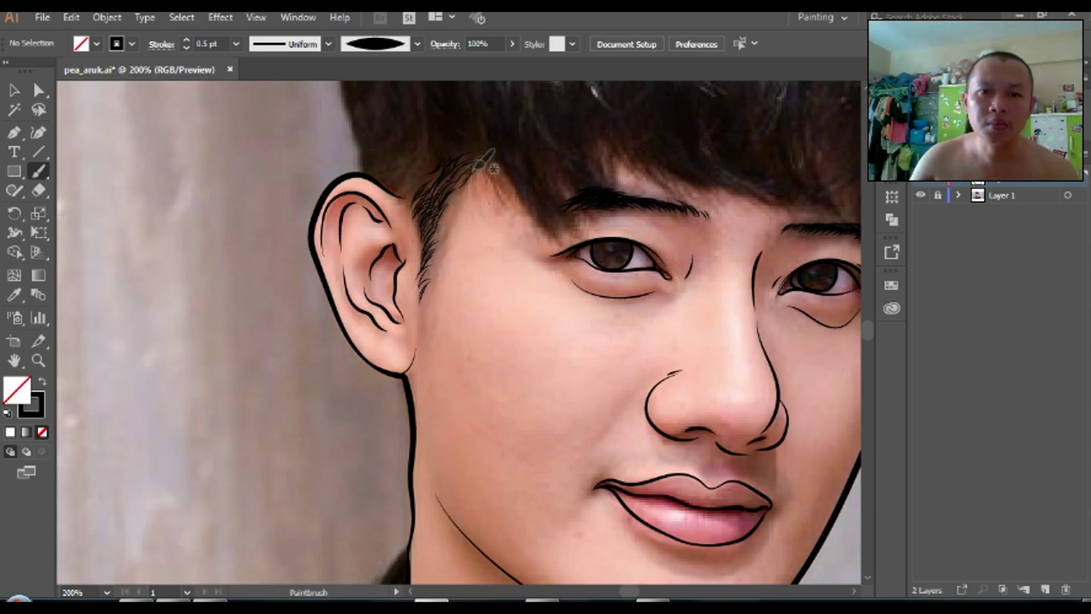
scroll(483, 165, down, 2)
scroll(636, 250, up, 2)
Step: Pencil-draw a closed black hair shape with a spiky fringe edge
key(n)
drag(647, 277, 634, 259)
drag(625, 295, 605, 225)
drag(597, 324, 591, 222)
mouse_move(563, 295)
mouse_down()
mouse_move(529, 228)
mouse_move(500, 273)
mouse_move(432, 276)
mouse_up()
mouse_move(396, 244)
mouse_down()
mouse_move(370, 114)
mouse_move(647, 272)
mouse_up()
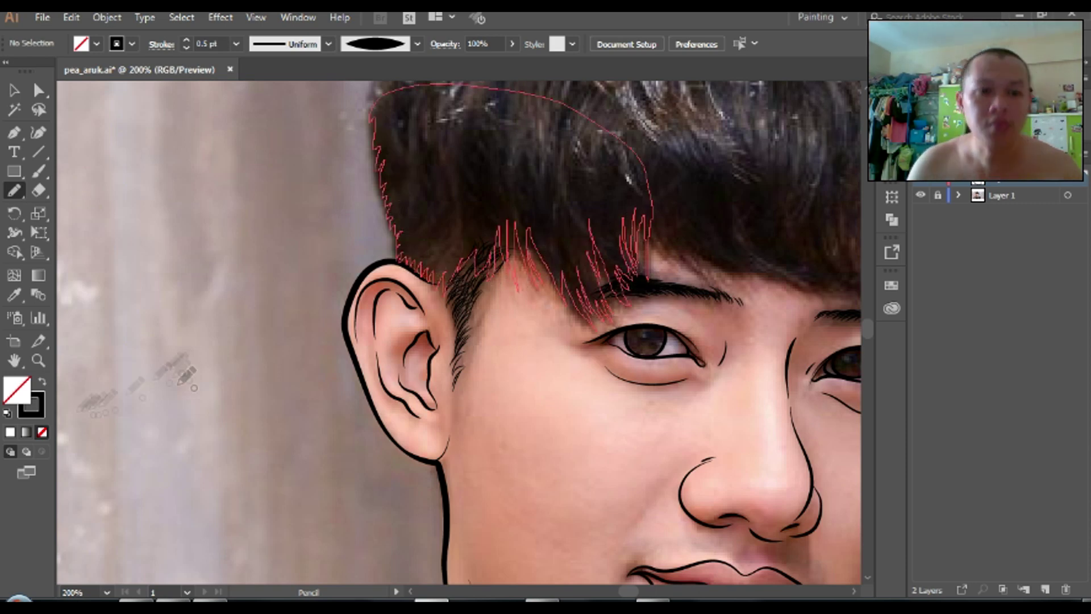
Step: Add spiky black hair locks beside the ear and along the fringe tips, then deselect
scroll(568, 284, up, 2)
drag(454, 387, 468, 398)
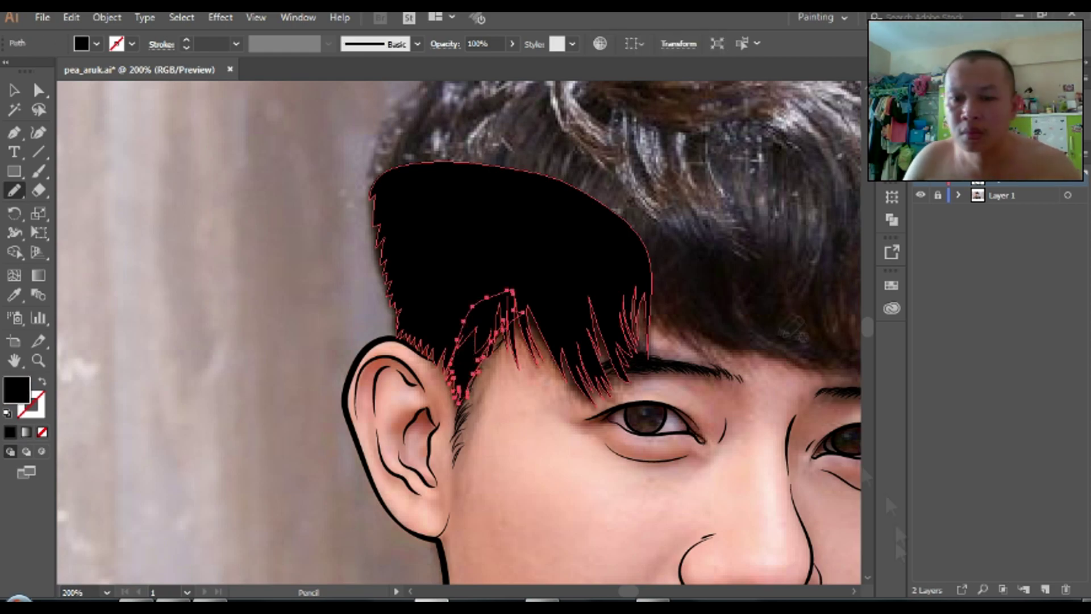
scroll(511, 340, right, 5)
drag(435, 292, 500, 364)
mouse_move(472, 309)
mouse_down()
mouse_move(531, 355)
mouse_move(434, 292)
mouse_up()
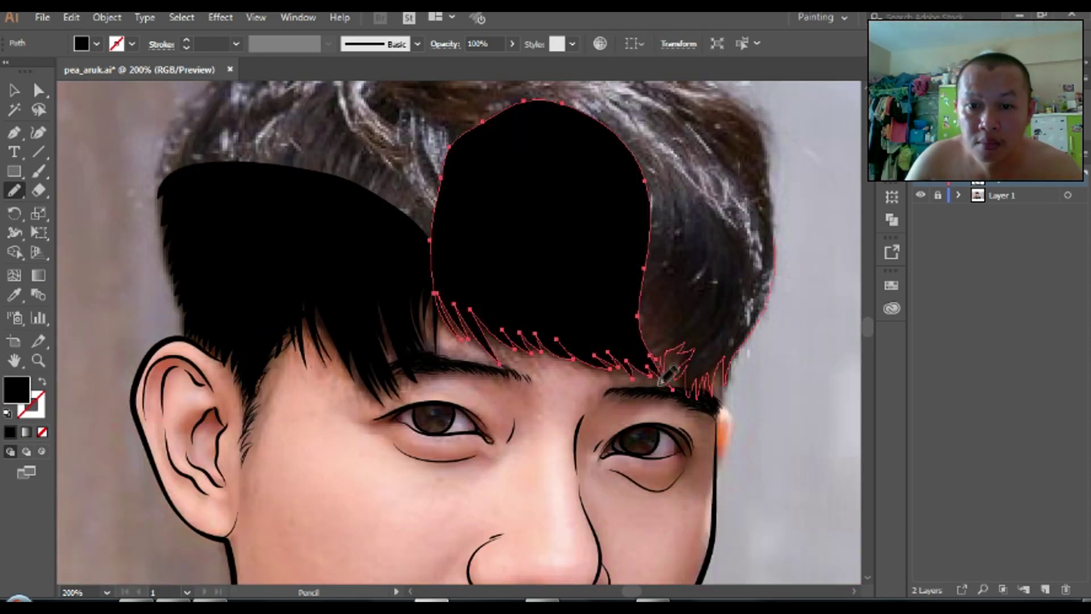
drag(779, 296, 641, 128)
key(ctrl+shift+a)
Step: Fill the upper hair mass in black with the Pencil and deselect it
scroll(812, 247, up, 4)
scroll(813, 248, up, 1)
mouse_move(207, 298)
mouse_down()
mouse_move(224, 215)
mouse_move(475, 110)
mouse_move(694, 190)
mouse_up()
mouse_move(775, 278)
mouse_down()
mouse_move(710, 364)
mouse_move(171, 318)
mouse_up()
scroll(812, 227, down, 3)
key(ctrl+shift+a)
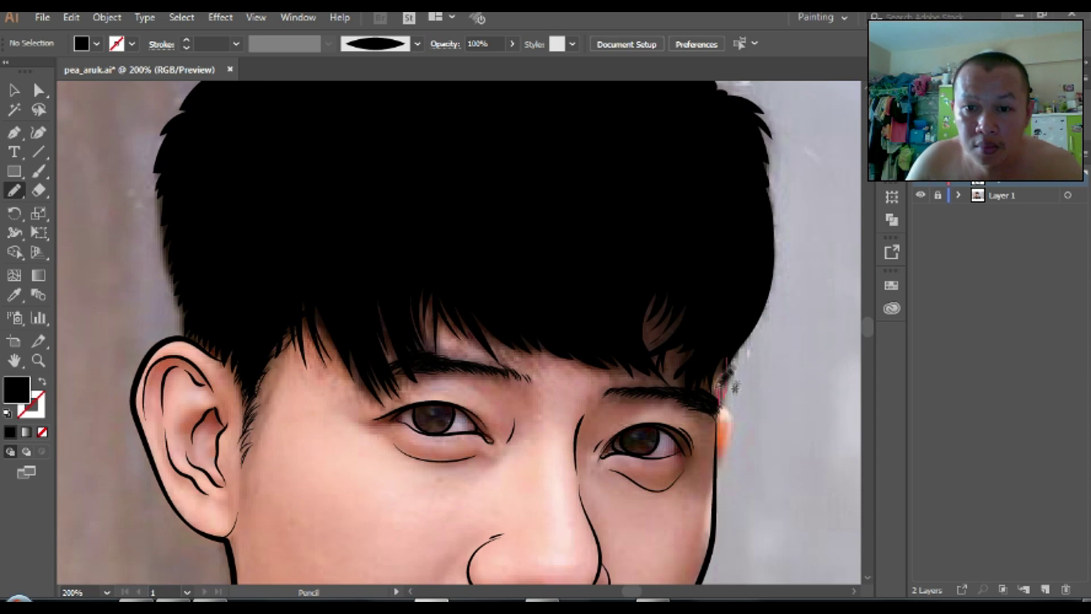
key(v)
scroll(810, 284, down, 1)
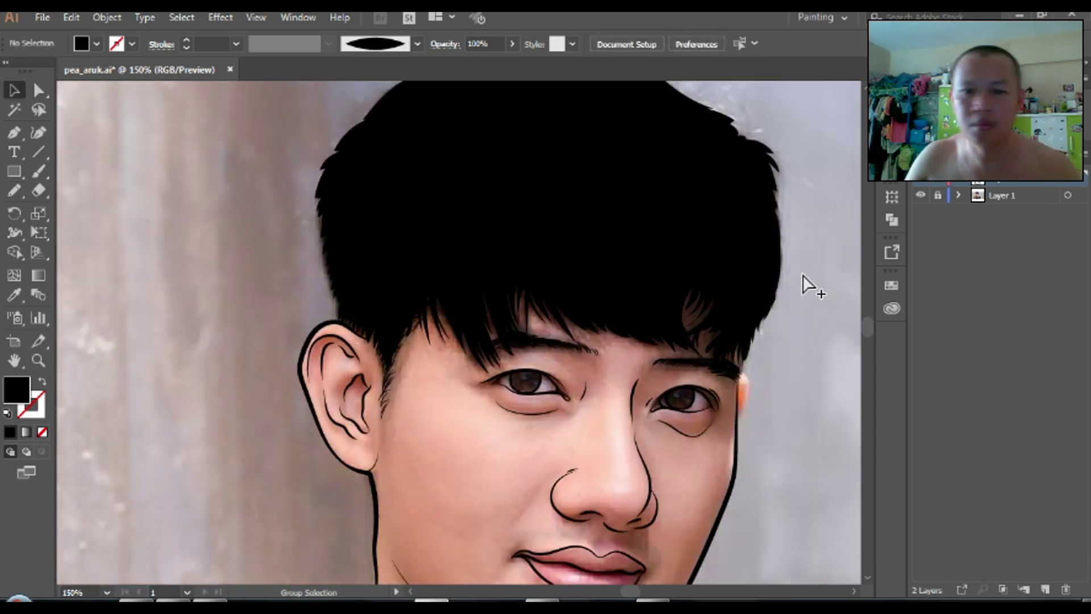
scroll(454, 273, down, 1)
key(shift+x)
key(b)
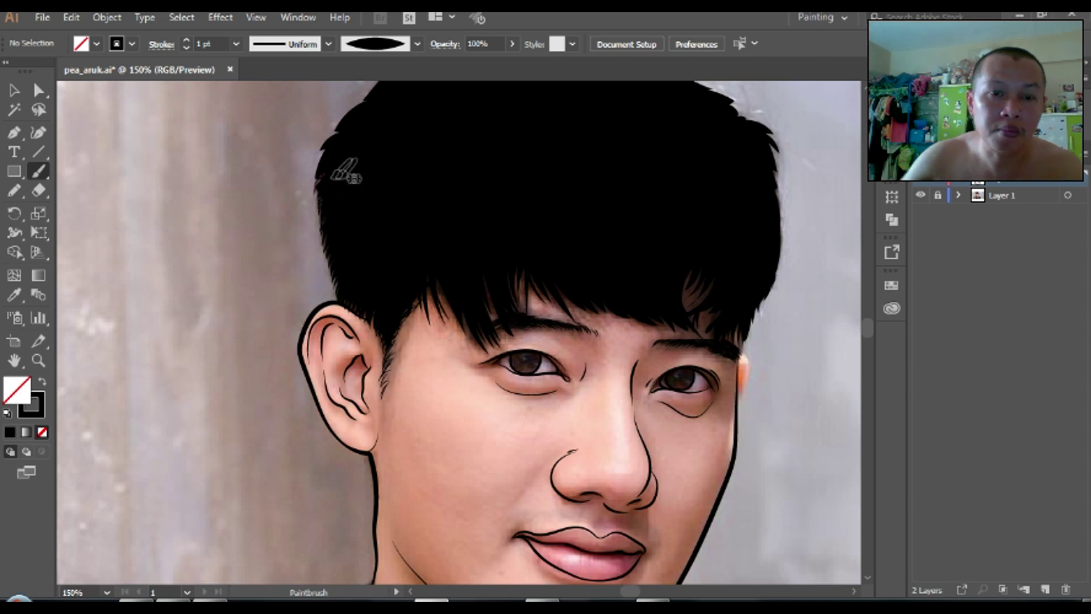
Step: Brush thin strand lines through the fringe and along the top of the hair
drag(506, 321, 499, 258)
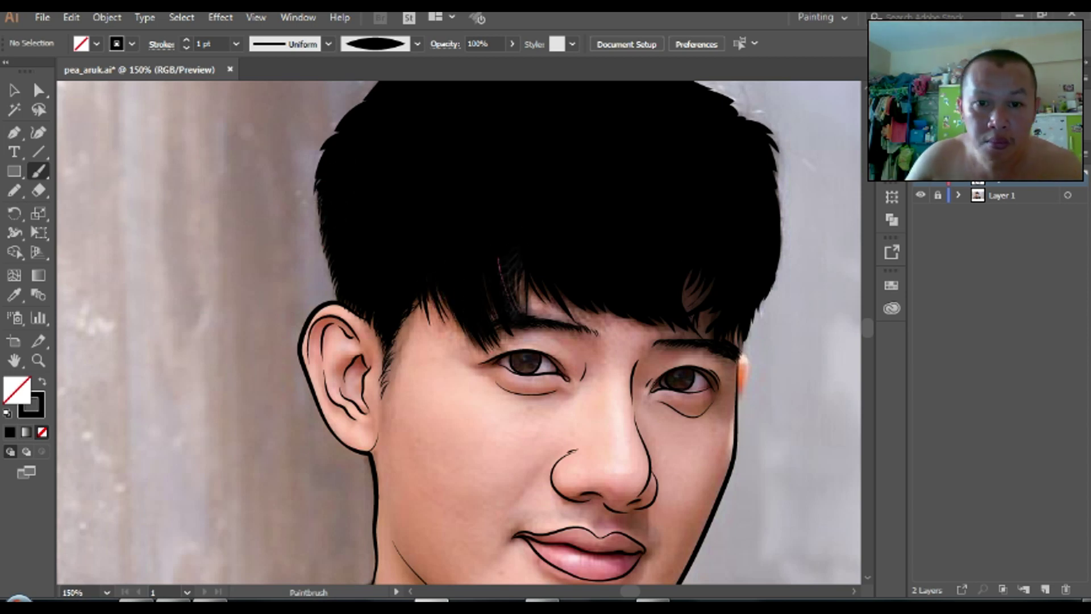
drag(591, 296, 603, 313)
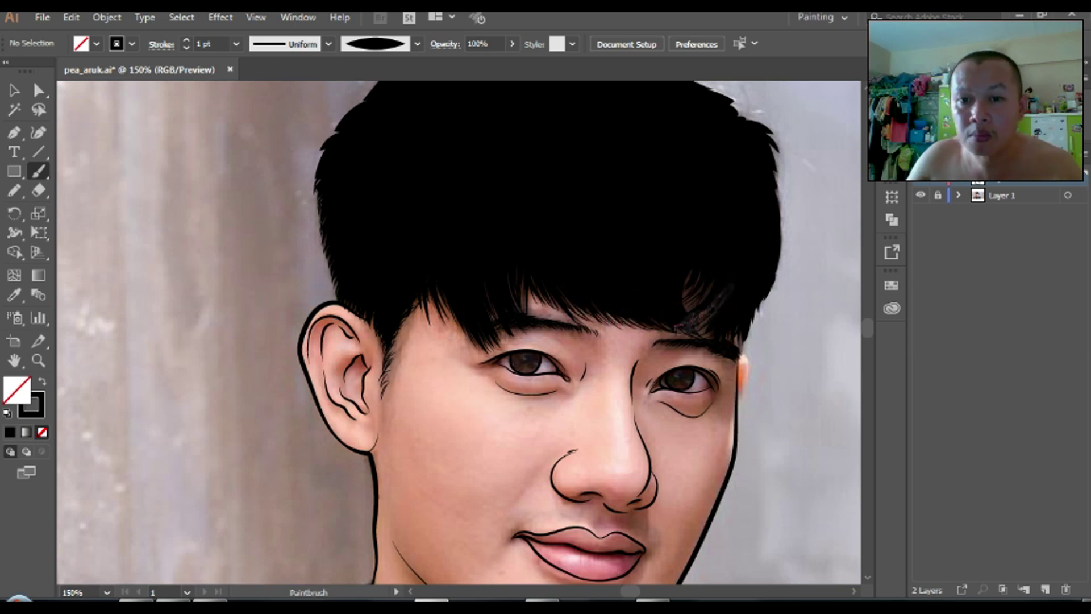
mouse_move(710, 273)
mouse_down()
mouse_move(743, 338)
mouse_move(795, 187)
mouse_up()
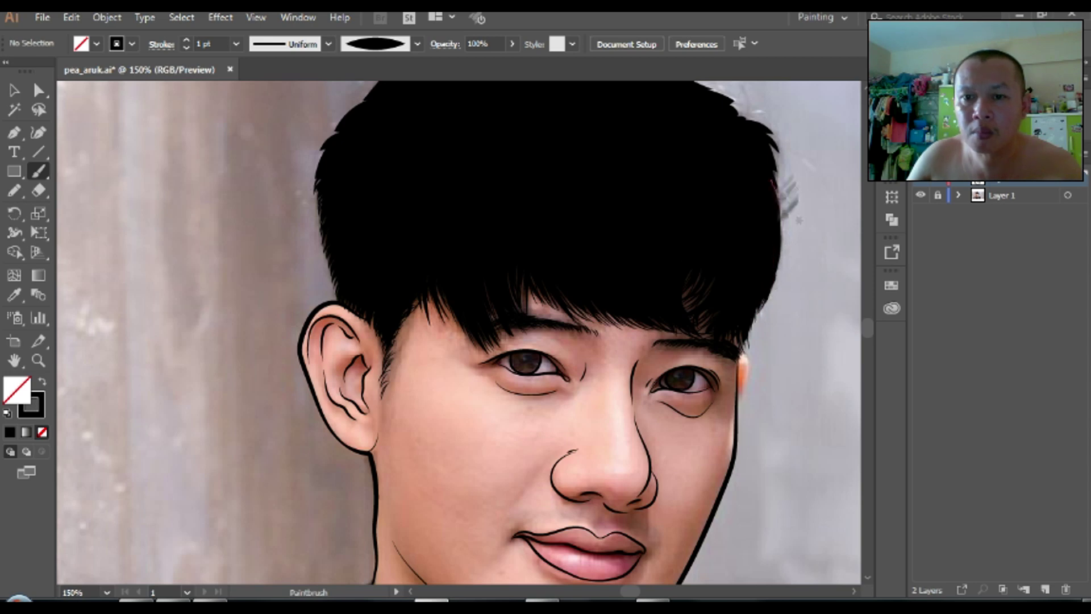
scroll(784, 190, up, 1)
scroll(773, 168, up, 1)
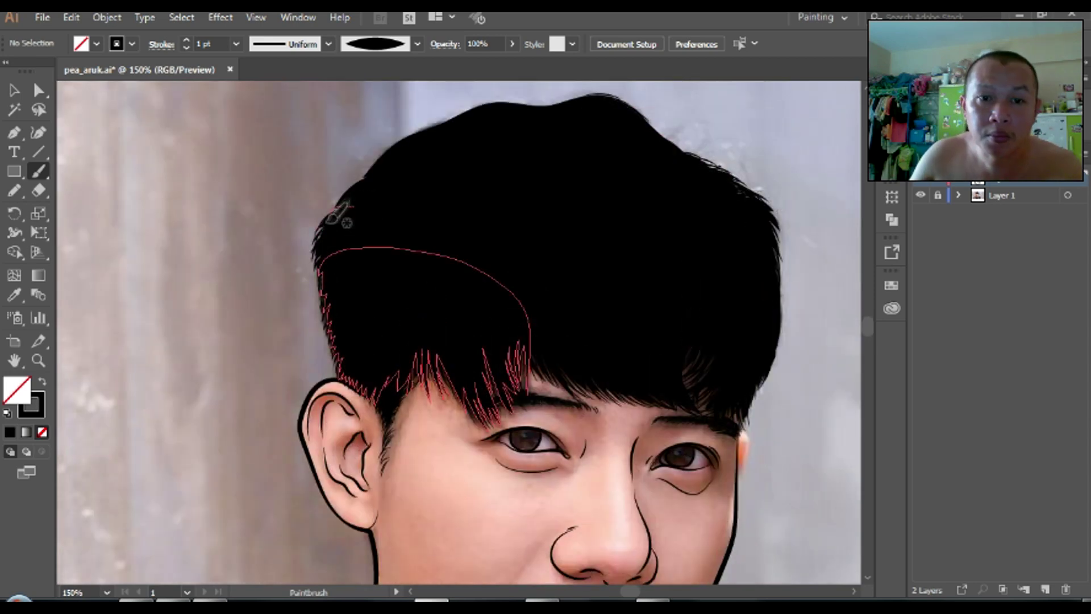
scroll(335, 273, up, 1)
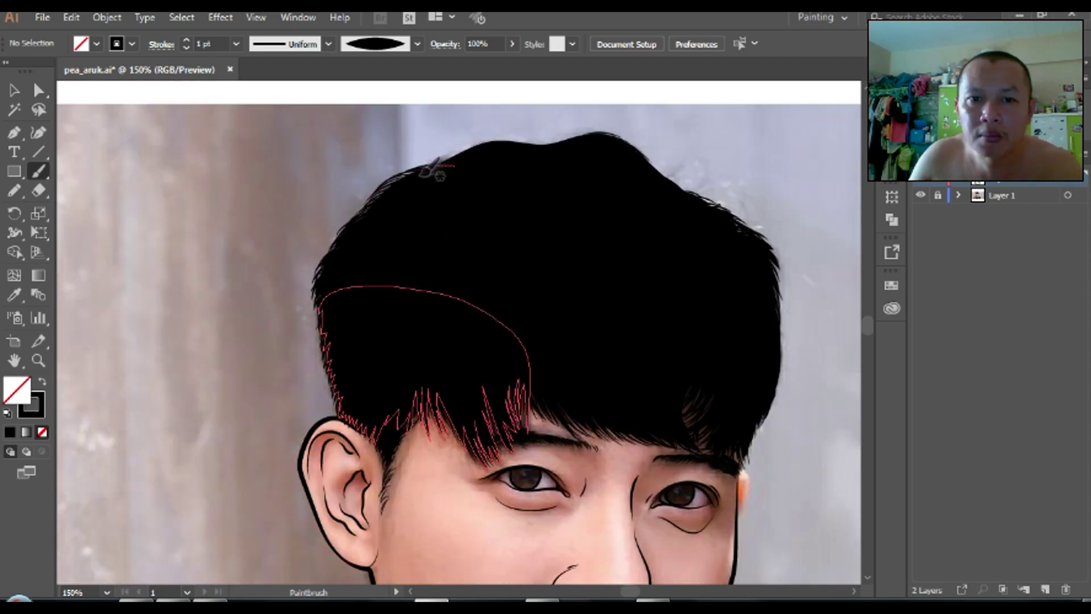
drag(454, 151, 496, 149)
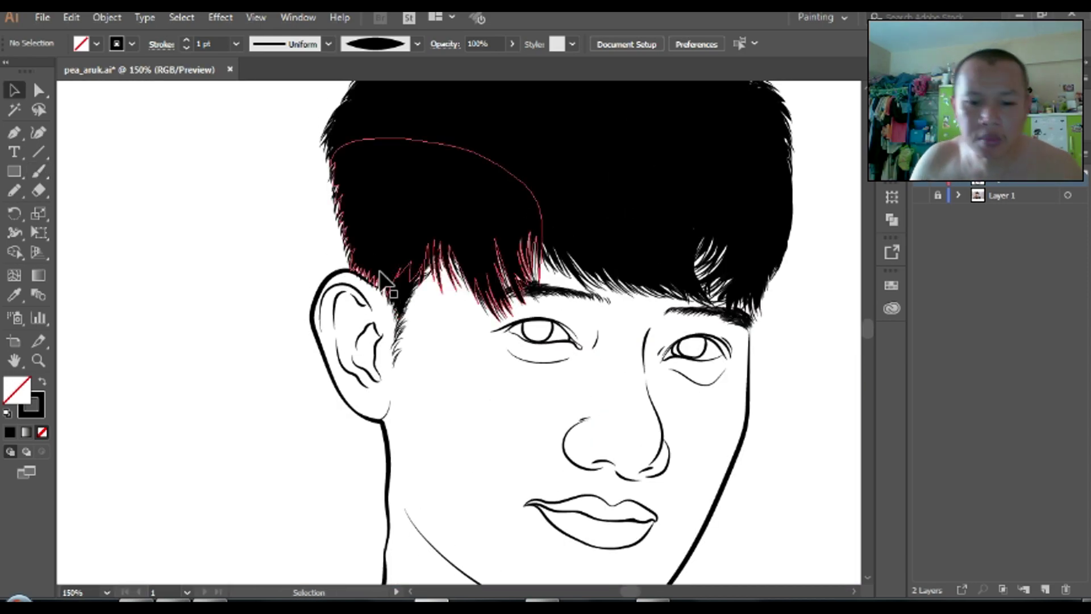
key(b)
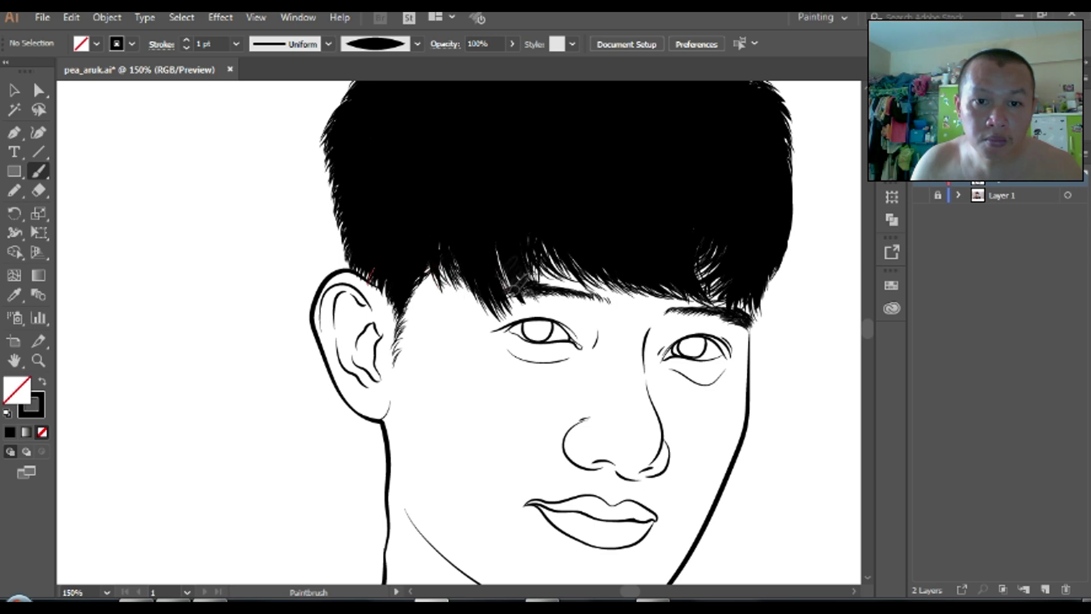
Step: Turn Layer 1's photo back on beneath the line art
key(ctrl+minus)
click(921, 195)
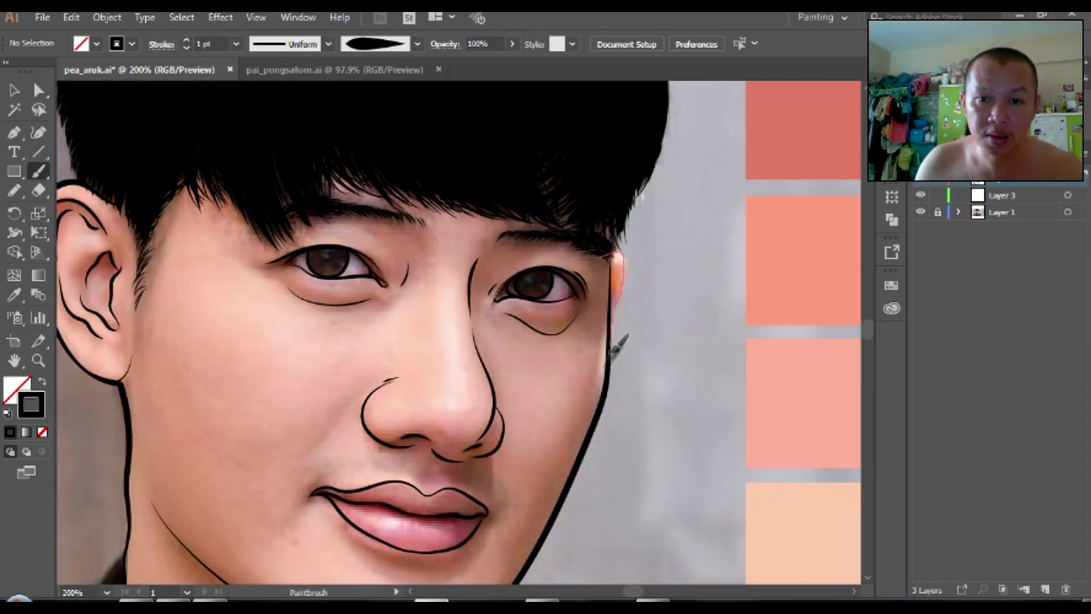
key(ctrl+minus)
key(i)
Step: Sample the peach skin swatch and lighten the fill to a paler peach
click(776, 449)
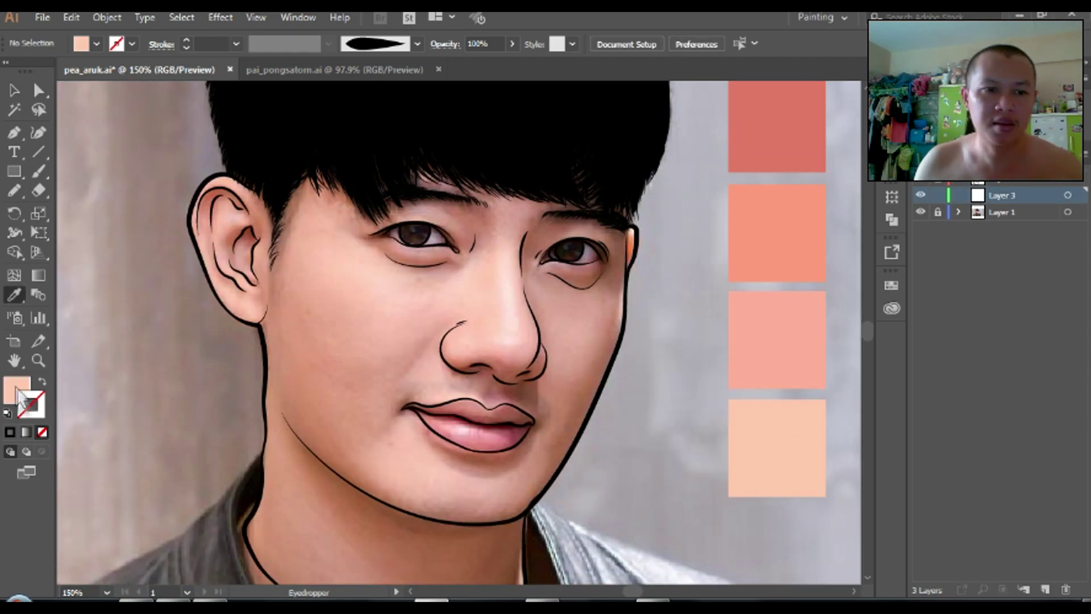
double_click(17, 391)
click(208, 97)
click(538, 99)
key(v)
Step: Start pencil-tracing the face outline along the jaw
scroll(668, 291, down, 2)
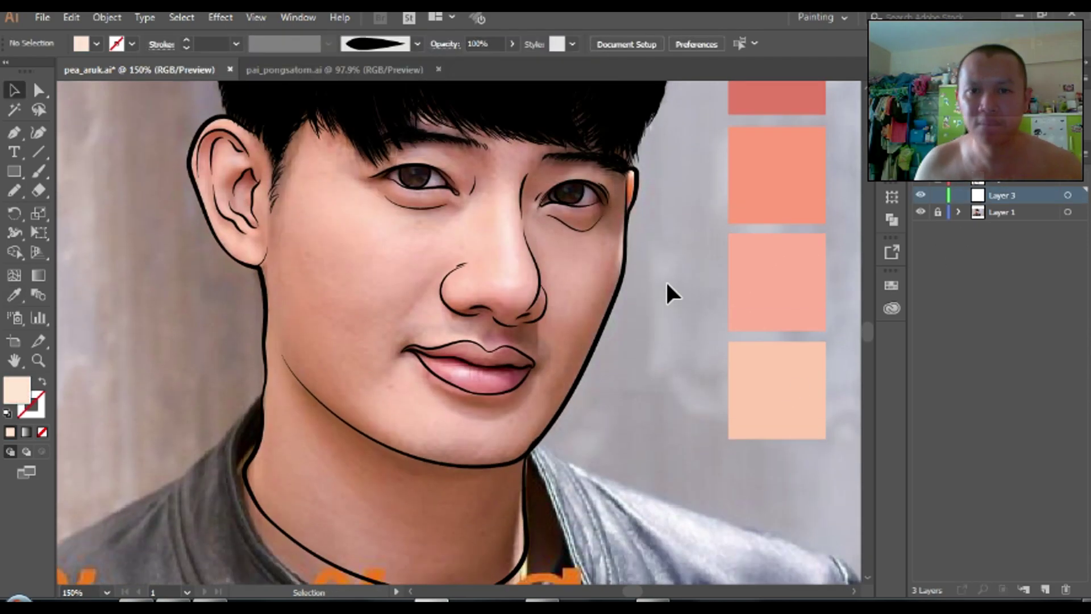
key(ctrl+minus)
key(n)
drag(657, 193, 641, 287)
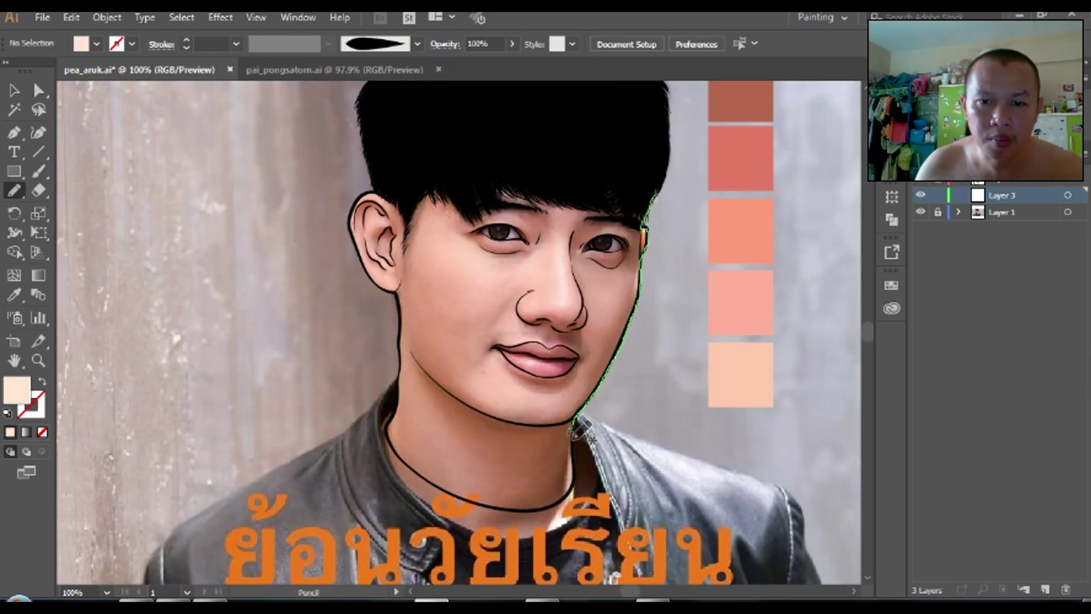
Step: Close the face outline into a light peach skin shape
drag(398, 290, 653, 196)
key(v)
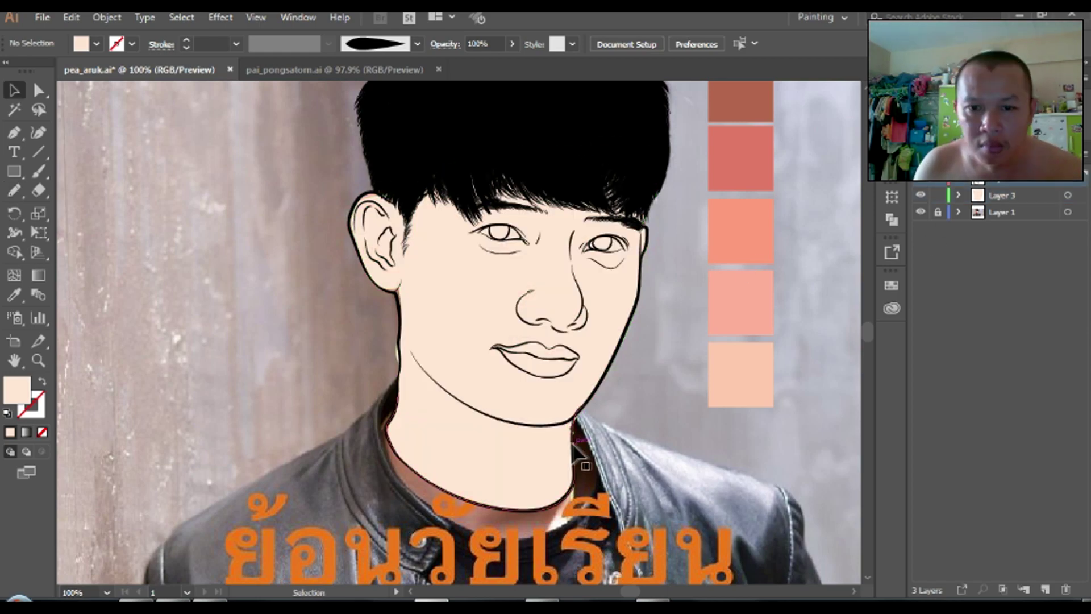
key(b)
key(ctrl+plus)
scroll(660, 360, down, 3)
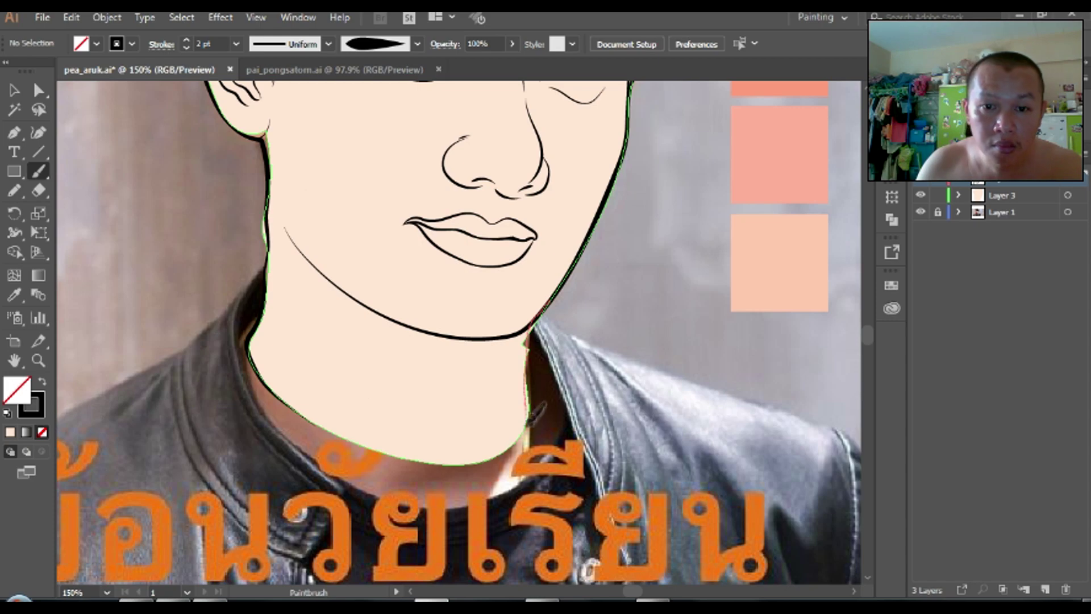
Step: Outline the neck with a 2 pt black brush stroke
drag(358, 445, 258, 347)
key(v)
scroll(671, 312, up, 1)
click(346, 250)
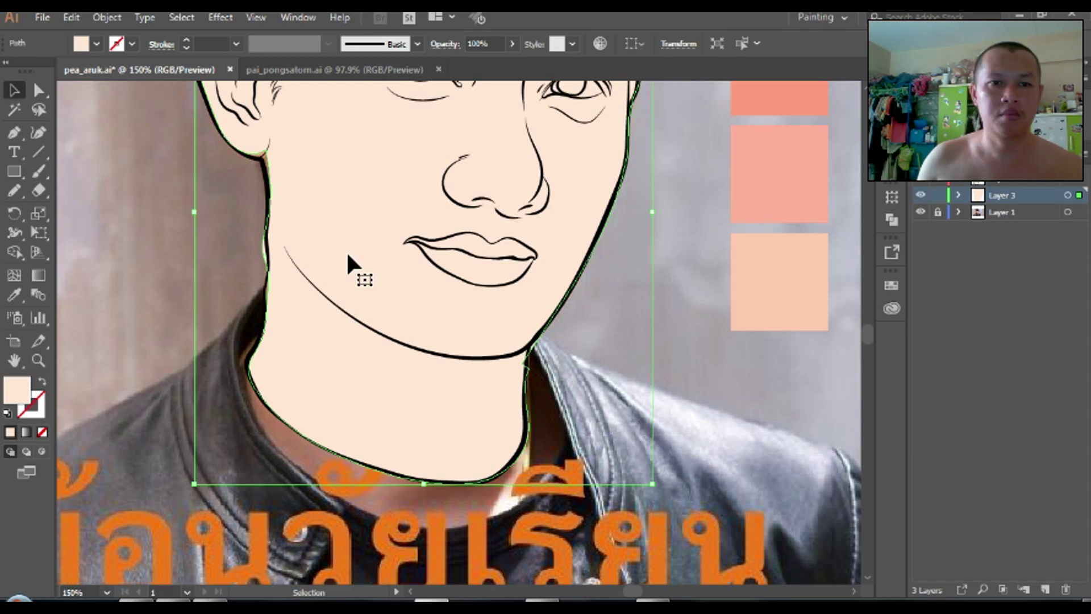
scroll(702, 288, up, 2)
click(666, 255)
Step: Pencil-extend the peach skin over the ears and up both sides of the neck
key(n)
scroll(666, 255, up, 1)
drag(204, 153, 233, 138)
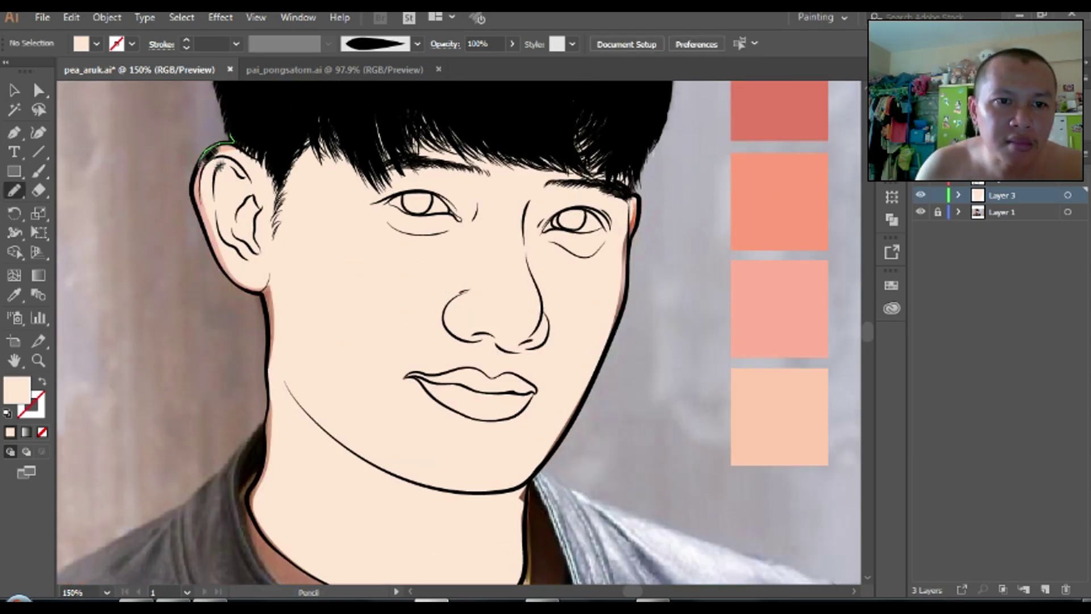
drag(272, 349, 318, 404)
scroll(669, 329, down, 2)
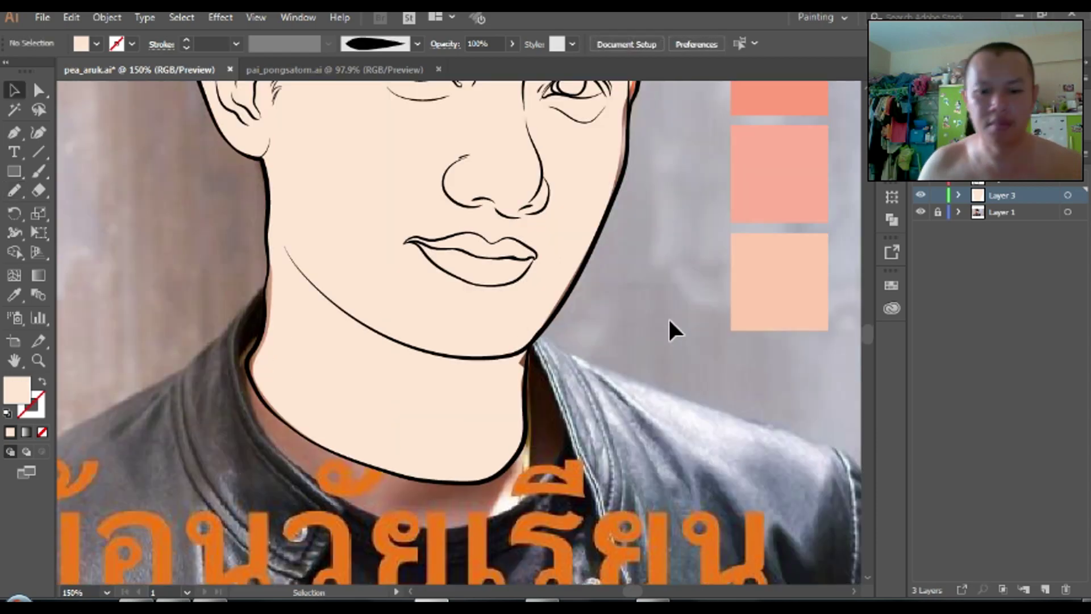
drag(263, 156, 266, 351)
drag(476, 451, 541, 330)
drag(627, 175, 633, 94)
Step: Finish the skin shape on the right side and add a new layer for shading
scroll(653, 238, up, 2)
drag(652, 238, 624, 277)
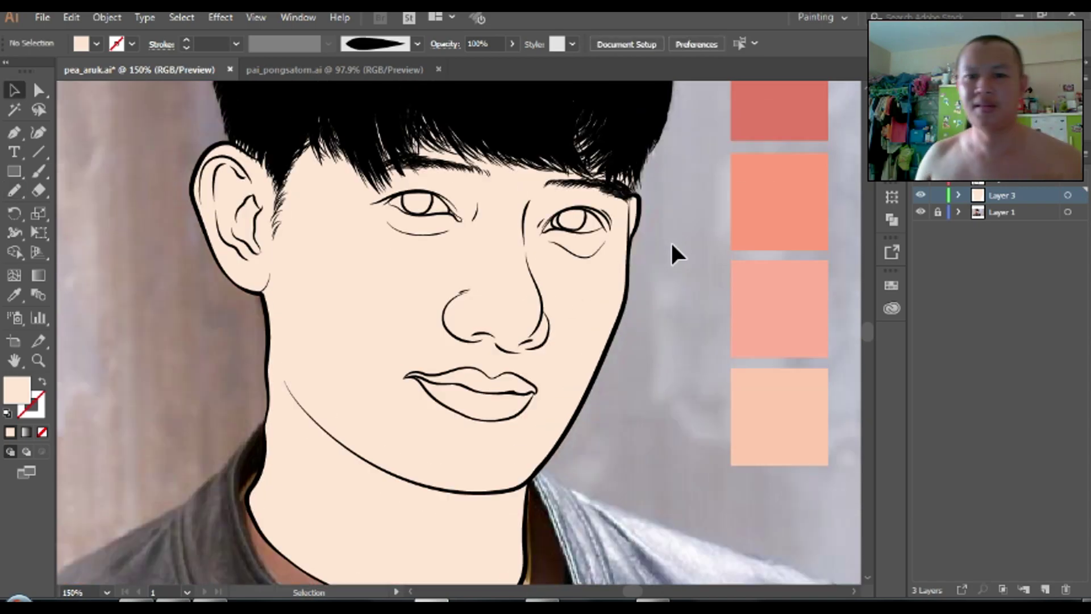
scroll(670, 241, up, 3)
key(v)
drag(670, 241, 687, 319)
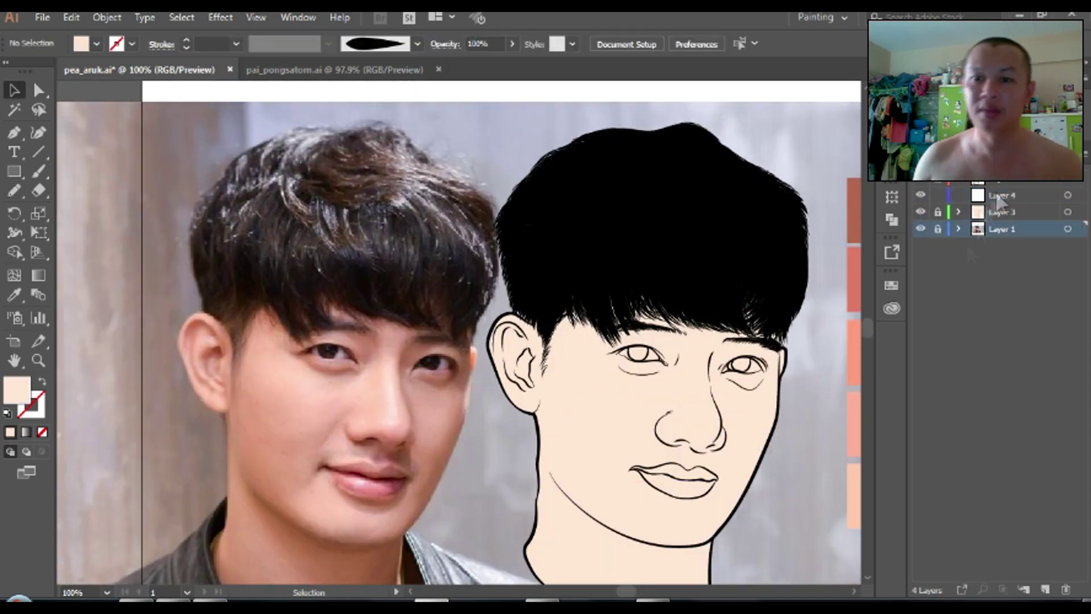
click(998, 199)
scroll(511, 341, down, 3)
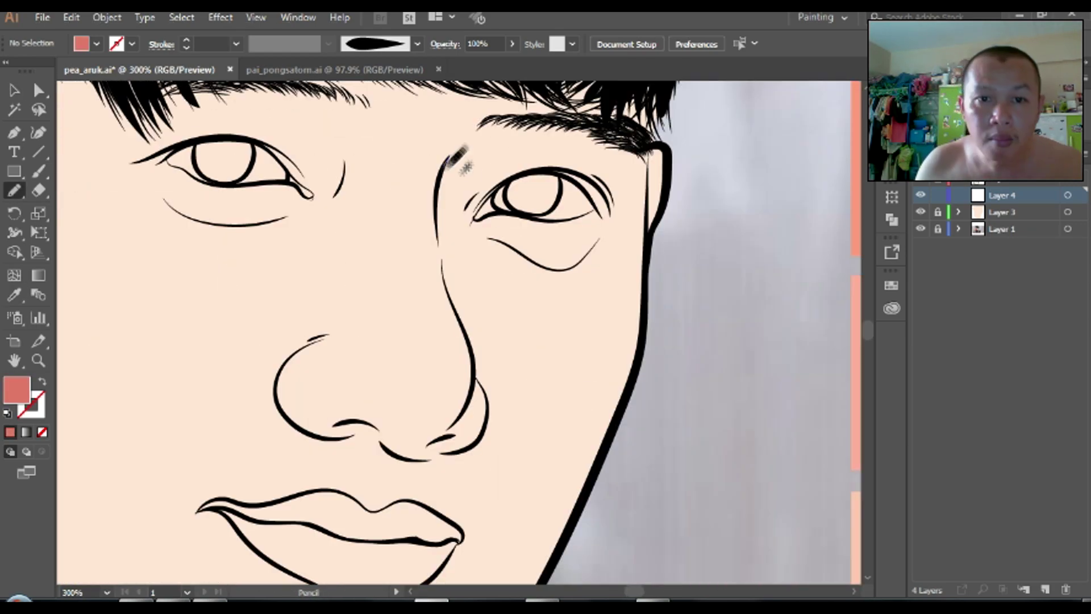
Step: Draw salmon shadows down the side of the nose and beside the right eye
drag(455, 152, 454, 153)
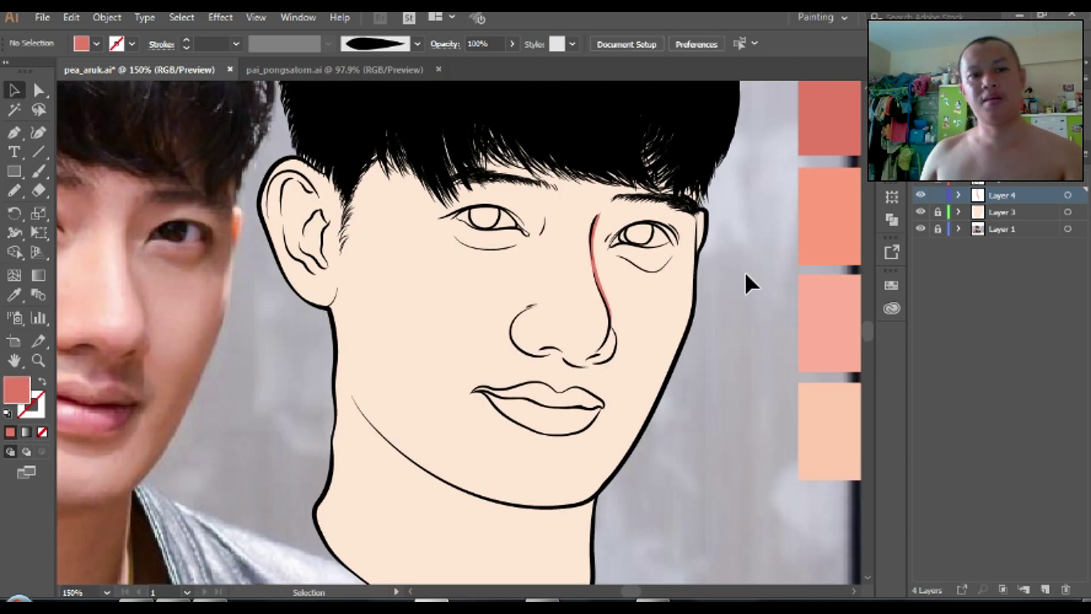
click(755, 279)
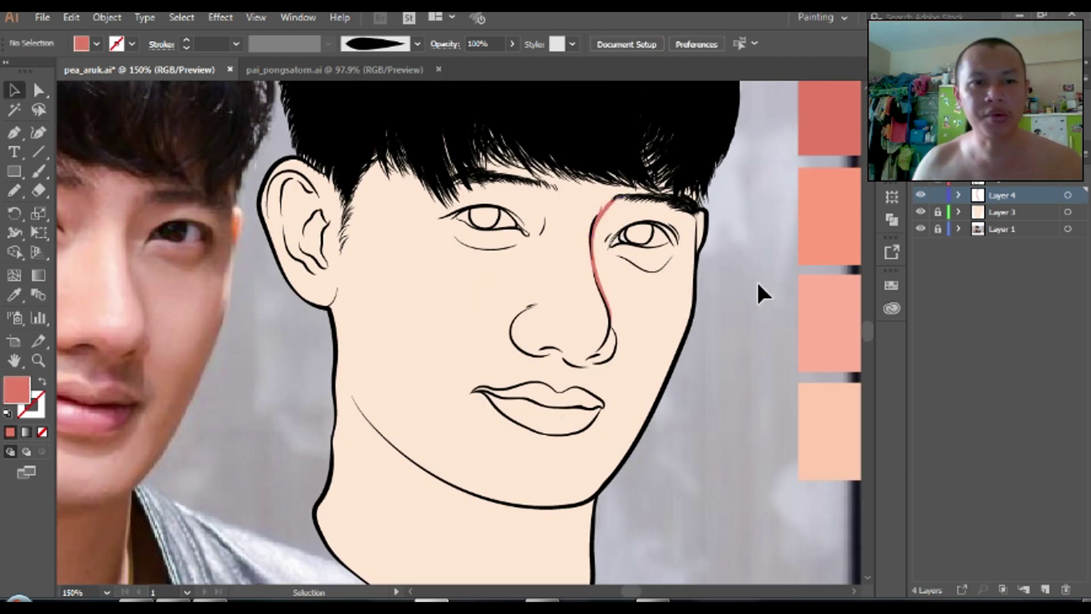
key(n)
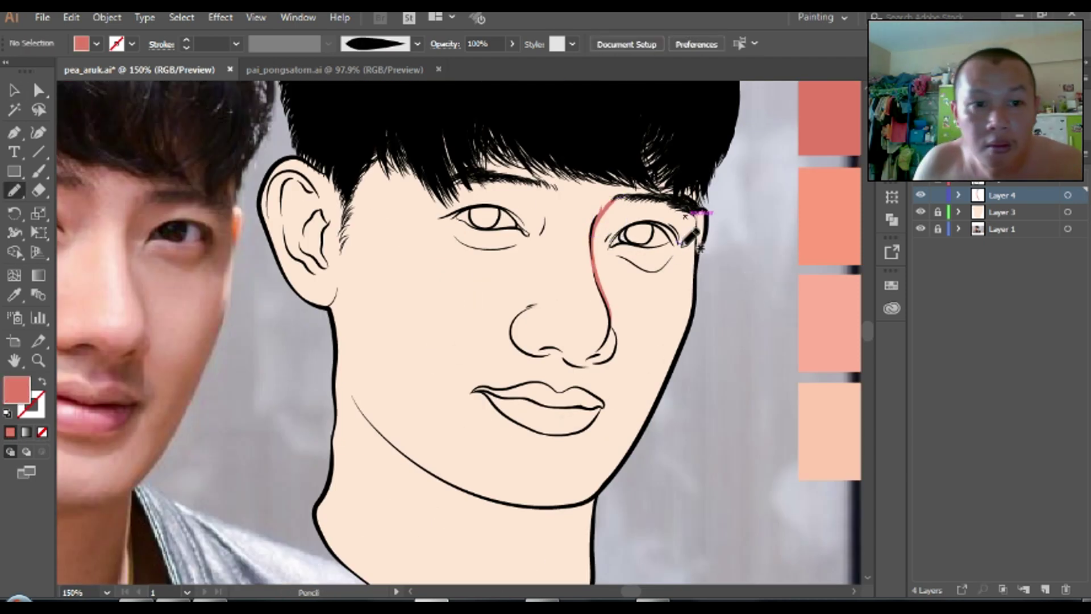
drag(694, 214, 682, 301)
drag(668, 246, 682, 208)
ctrl+click(736, 226)
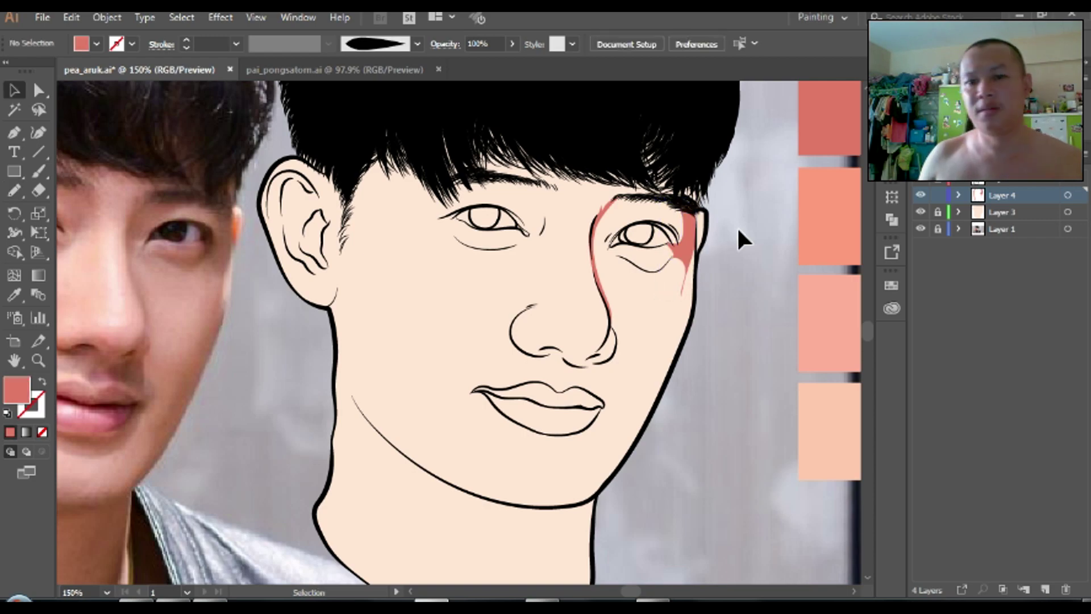
Step: Add salmon shadows down the right cheek, along the jawline and at the eye corner
drag(659, 220, 666, 318)
scroll(744, 294, down, 1)
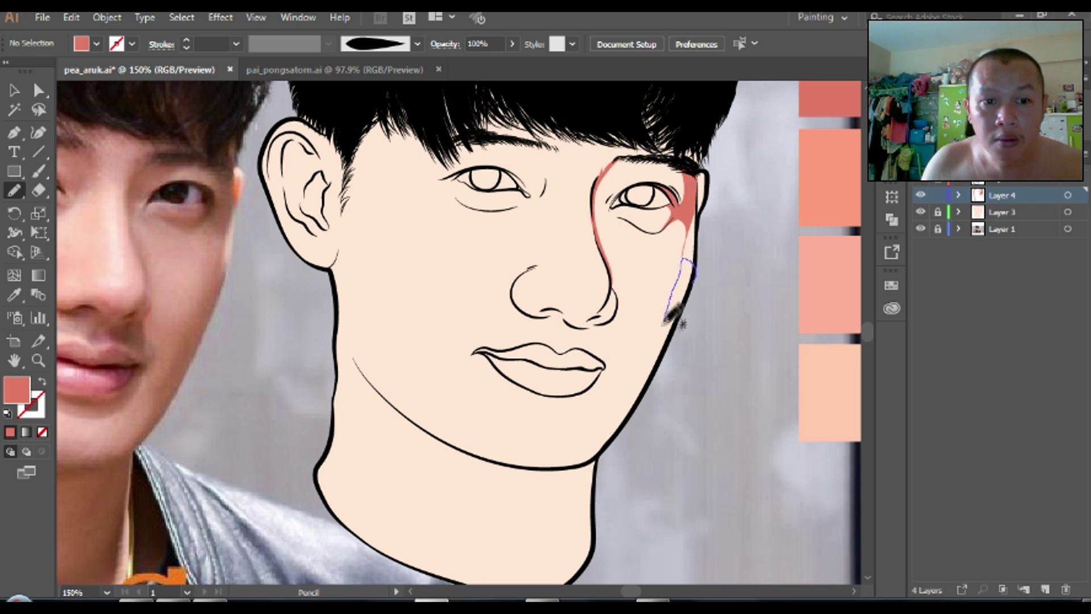
drag(591, 457, 609, 453)
drag(685, 312, 684, 223)
ctrl+click(739, 281)
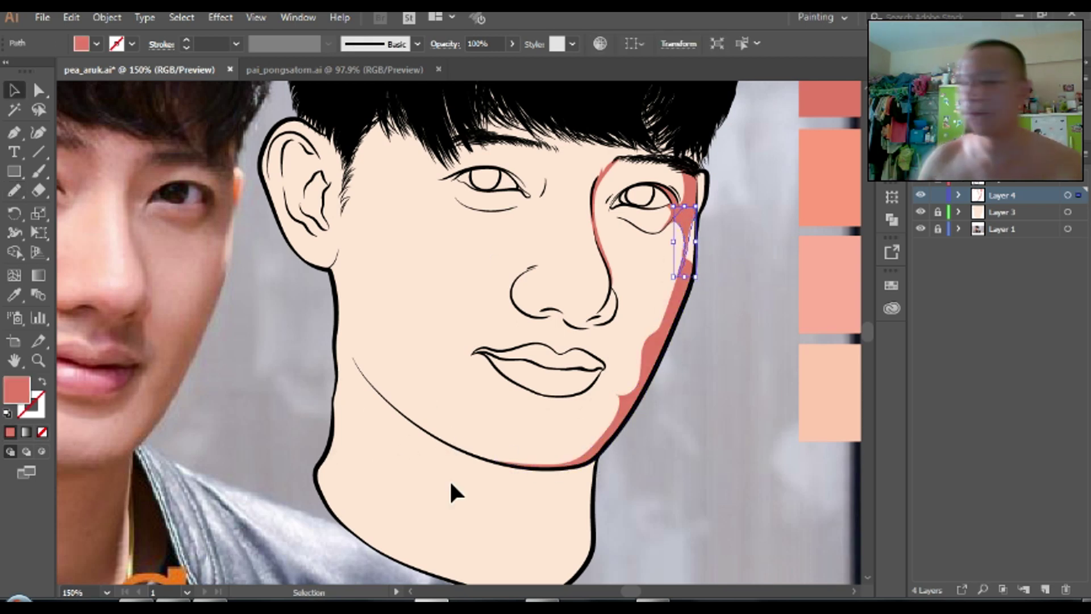
ctrl+click(741, 322)
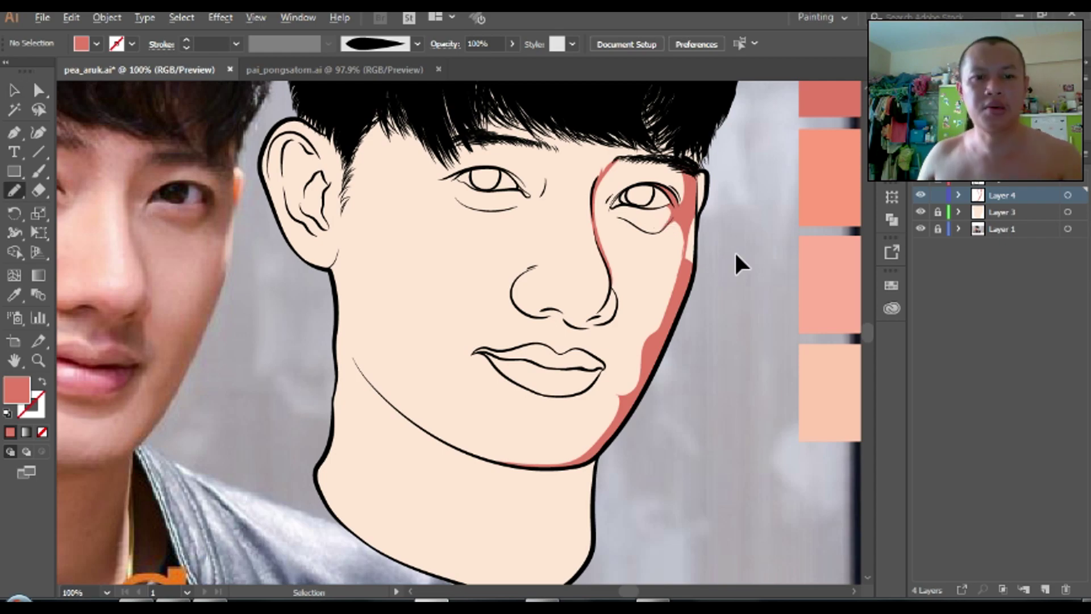
key(ctrl+minus)
Step: Draw a shadow down the cheek side and salmon shading under the lower lip
key(n)
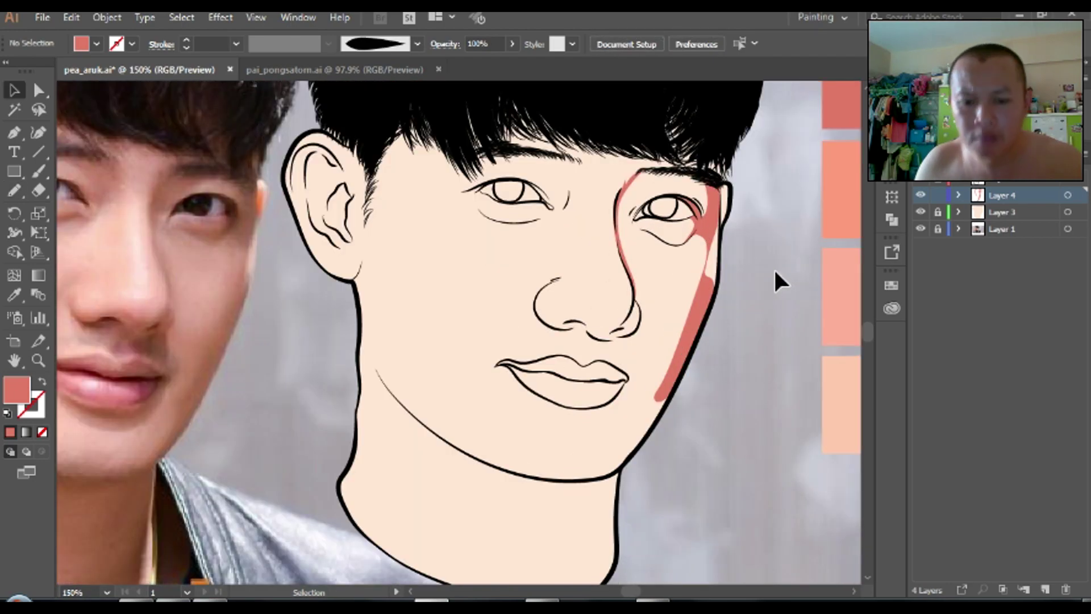
drag(715, 211, 708, 290)
scroll(762, 309, down, 2)
drag(644, 372, 610, 397)
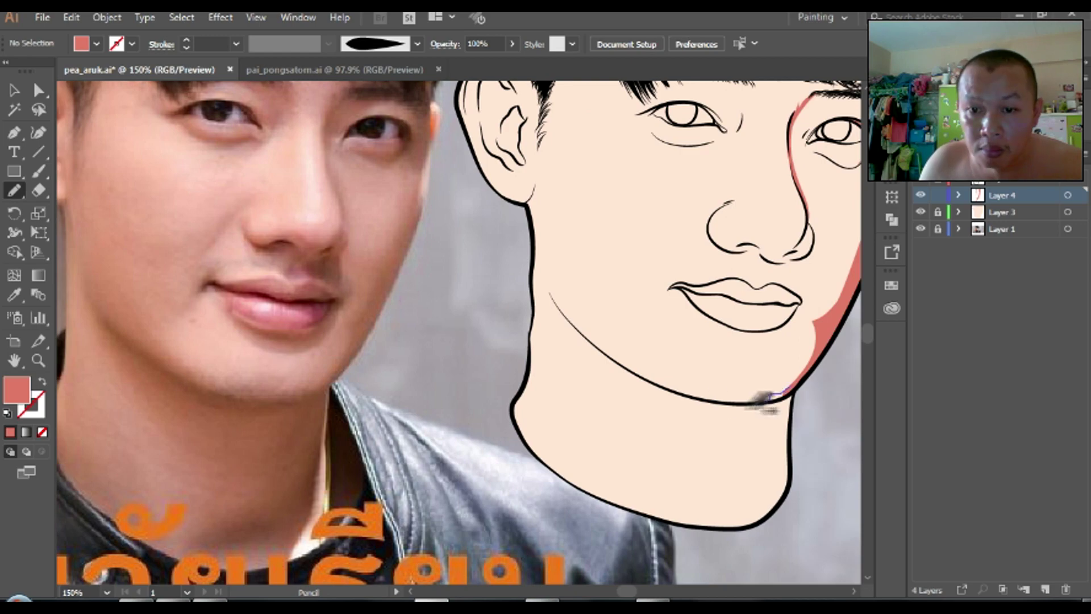
drag(796, 395, 798, 393)
mouse_move(705, 316)
mouse_down()
mouse_move(760, 330)
mouse_move(717, 317)
mouse_move(813, 299)
mouse_move(796, 323)
mouse_up()
scroll(834, 390, up, 1)
Step: Add salmon shading between the nose and mouth corner and under the nostril
key(v)
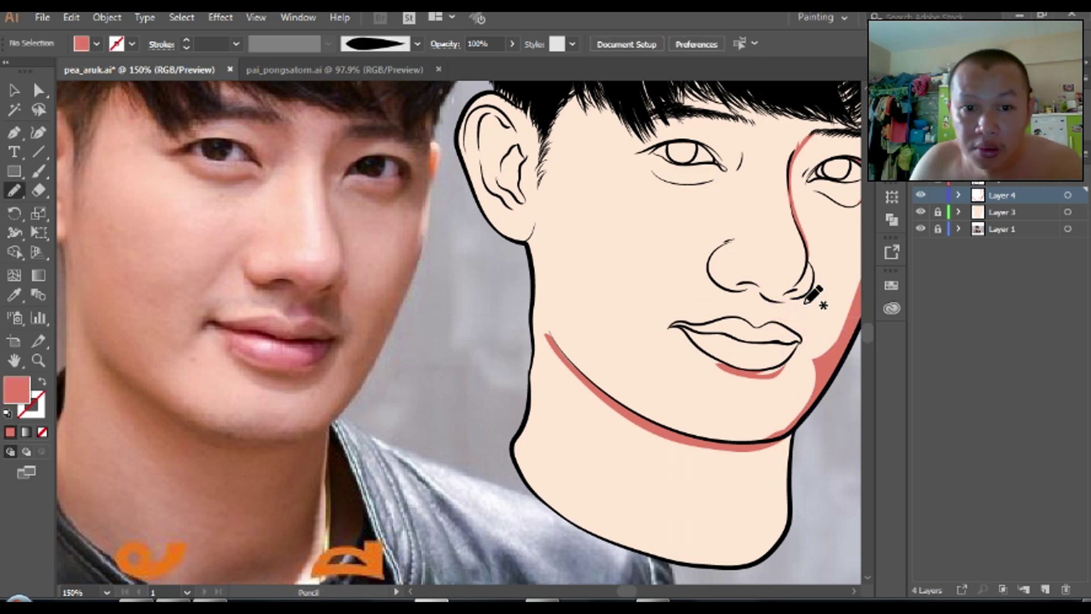
drag(778, 325, 774, 312)
ctrl+click(639, 254)
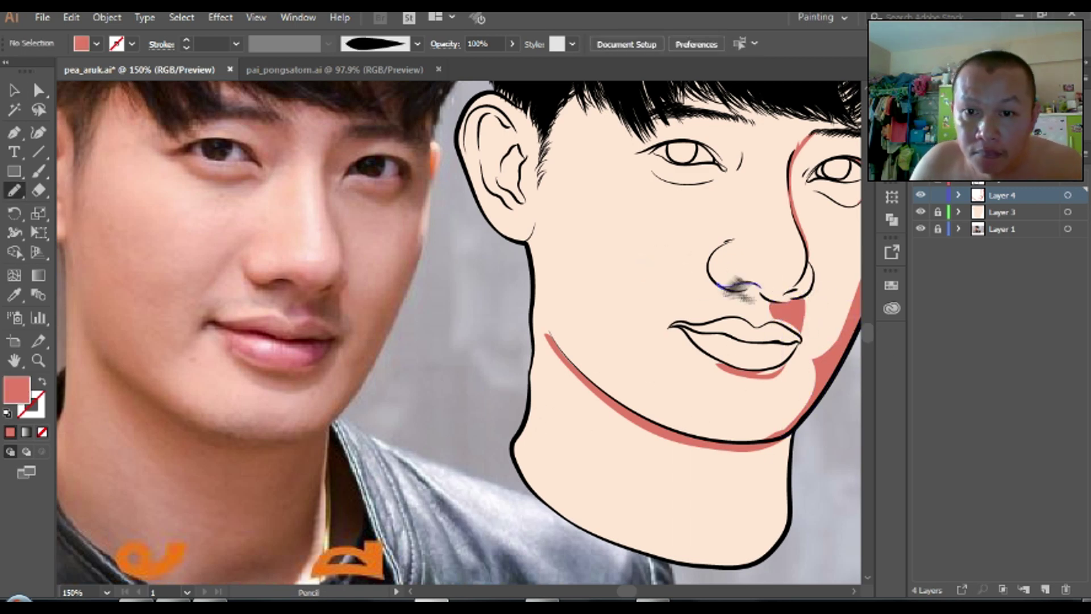
drag(716, 284, 761, 287)
scroll(643, 265, up, 2)
drag(795, 208, 807, 324)
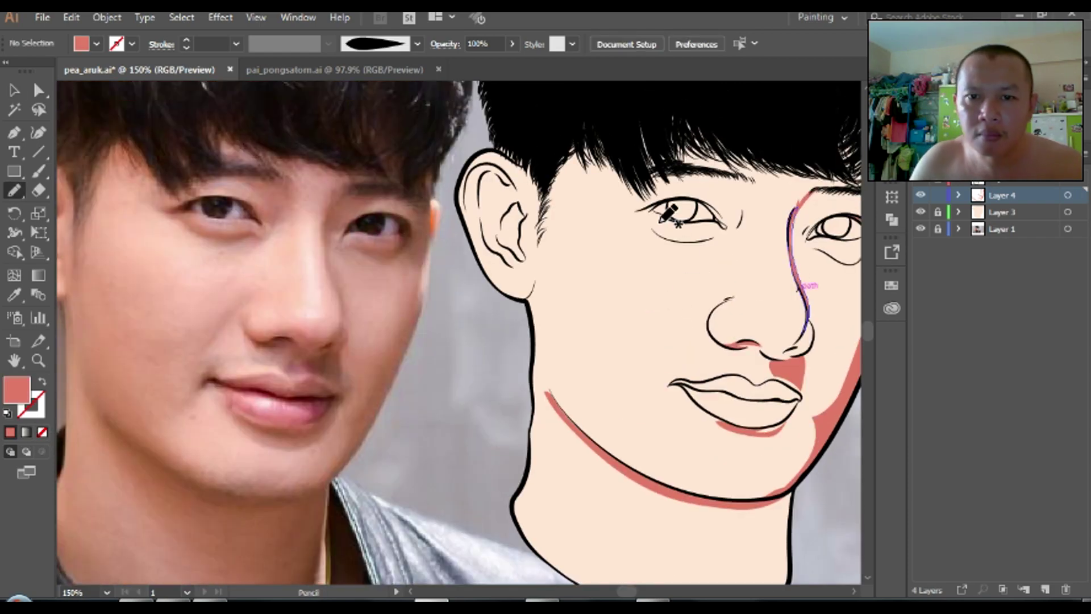
Step: Add salmon shading at the eye corner and check the jaw shading shape
scroll(638, 277, up, 2)
drag(682, 209, 725, 254)
key(v)
scroll(580, 278, up, 1)
drag(597, 213, 528, 199)
scroll(728, 360, down, 5)
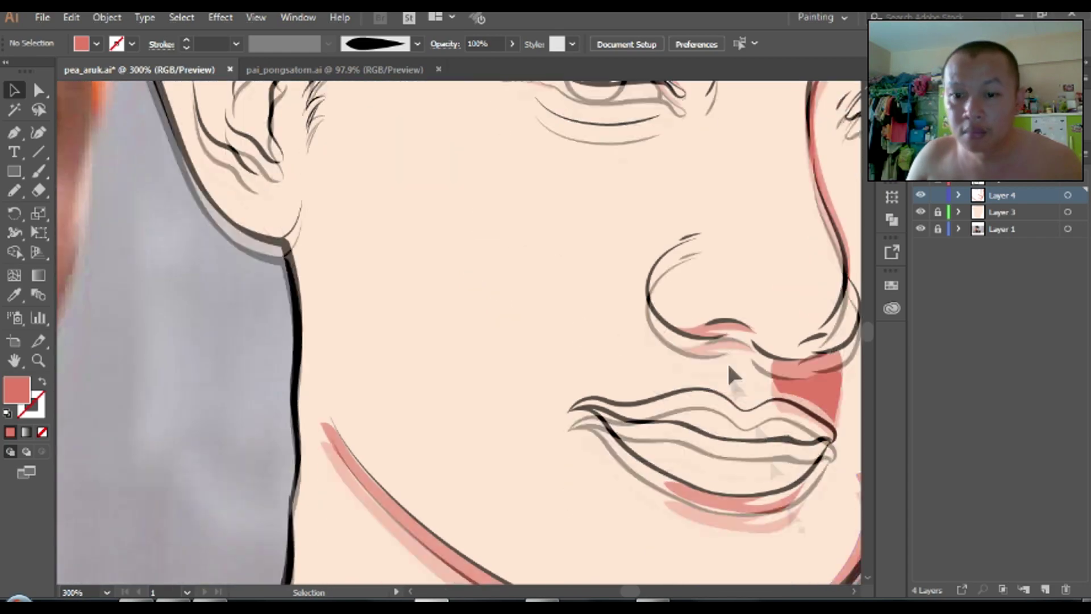
click(710, 272)
click(772, 392)
Step: Trace salmon shading along and under the lower lip
key(n)
scroll(509, 407, up, 2)
drag(335, 344, 514, 380)
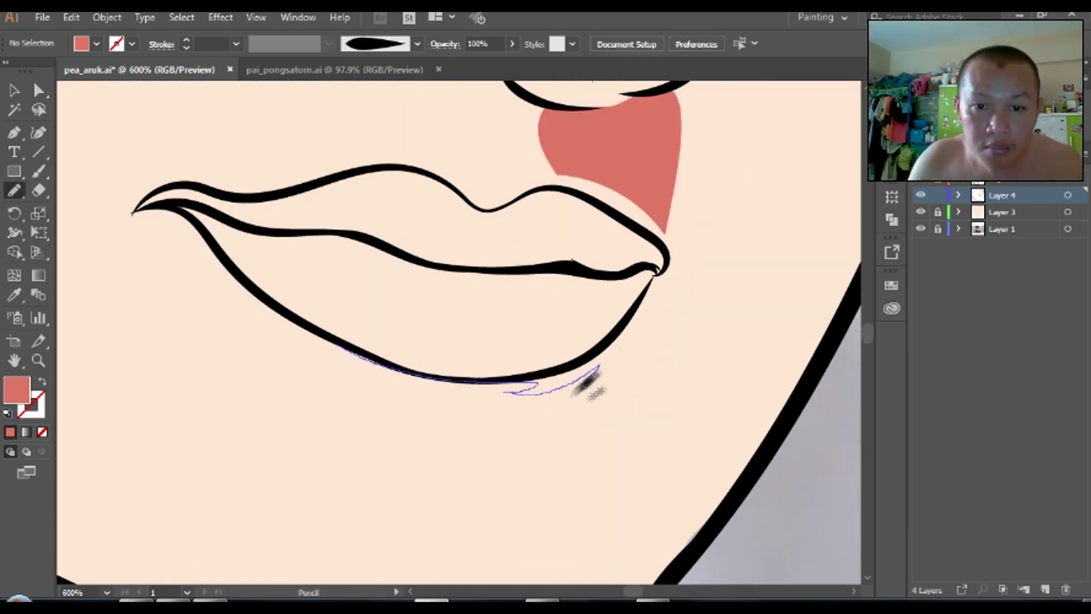
drag(591, 387, 594, 391)
scroll(590, 386, down, 3)
key(v)
scroll(782, 386, up, 2)
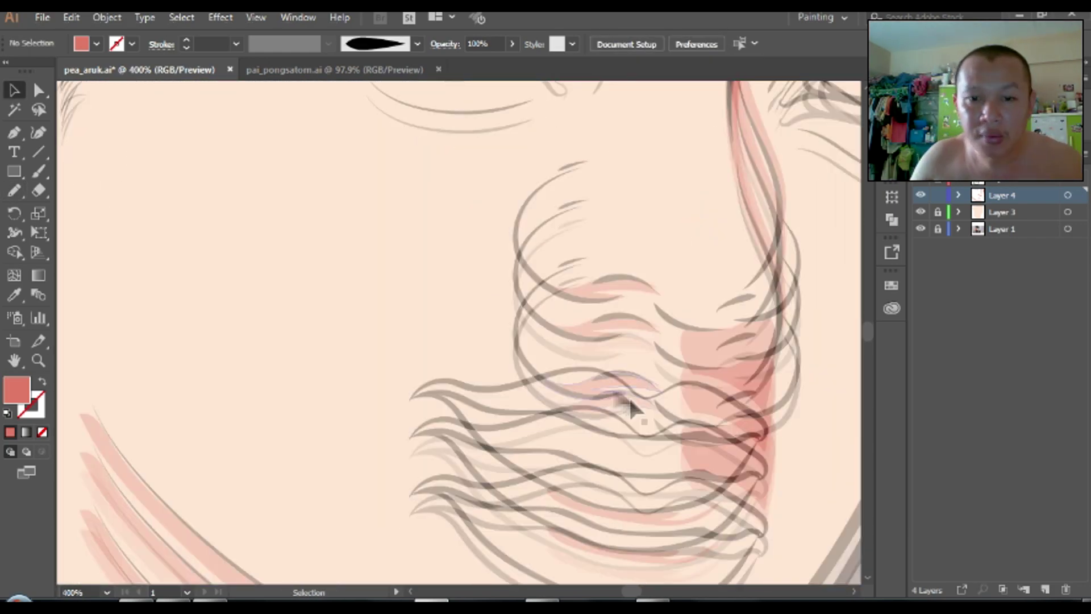
scroll(706, 353, down, 2)
scroll(798, 335, up, 2)
Step: Add shading along the lower lip's edge and review the whole face
key(n)
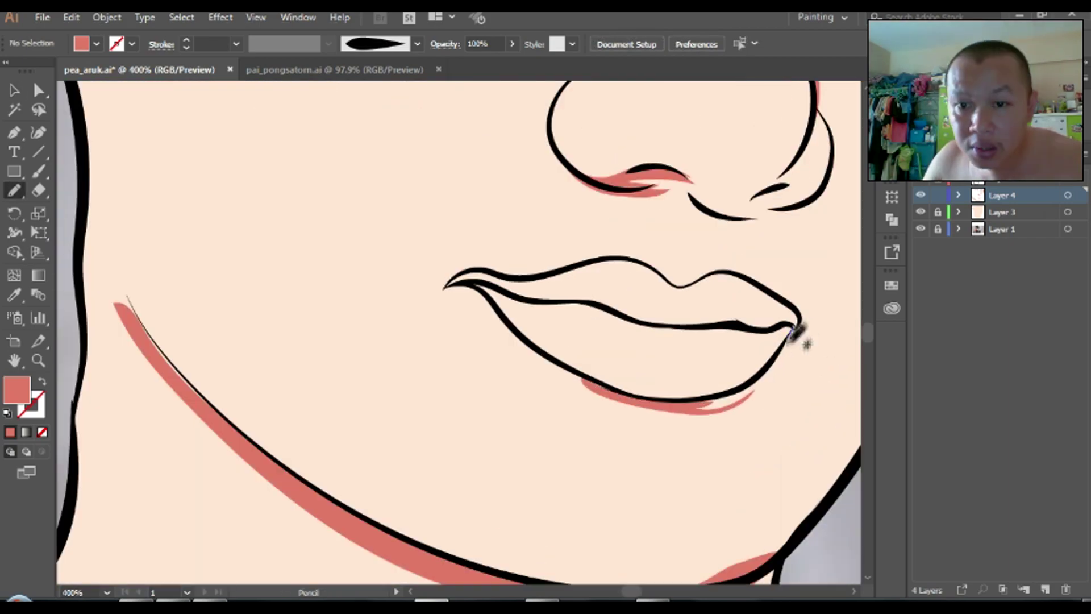
mouse_move(793, 344)
mouse_down()
mouse_move(740, 322)
mouse_move(765, 335)
mouse_up()
scroll(792, 446, down, 2)
key(v)
scroll(744, 267, down, 2)
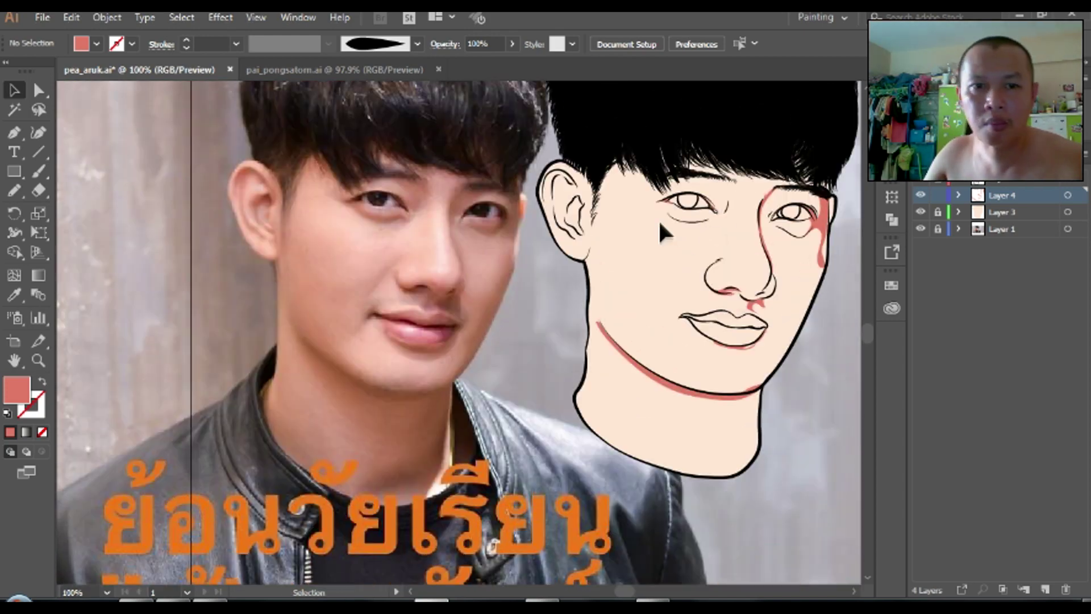
scroll(560, 208, up, 5)
Step: Draw salmon shadows at the top of the ear fold and inside the inner fold
key(n)
drag(583, 185, 673, 179)
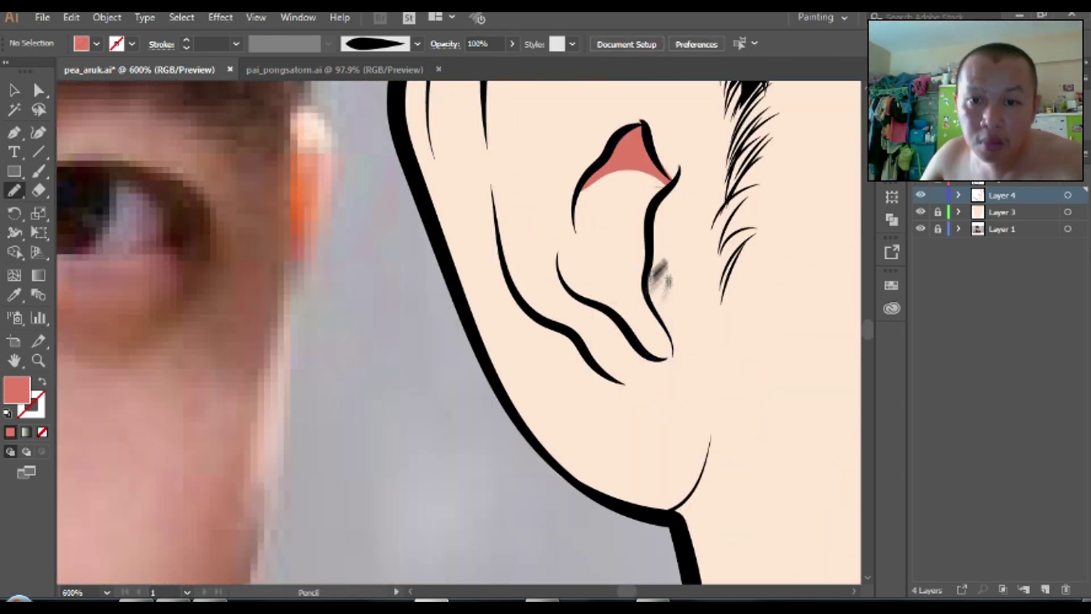
drag(679, 335, 604, 297)
key(v)
scroll(764, 335, down, 2)
scroll(764, 326, up, 1)
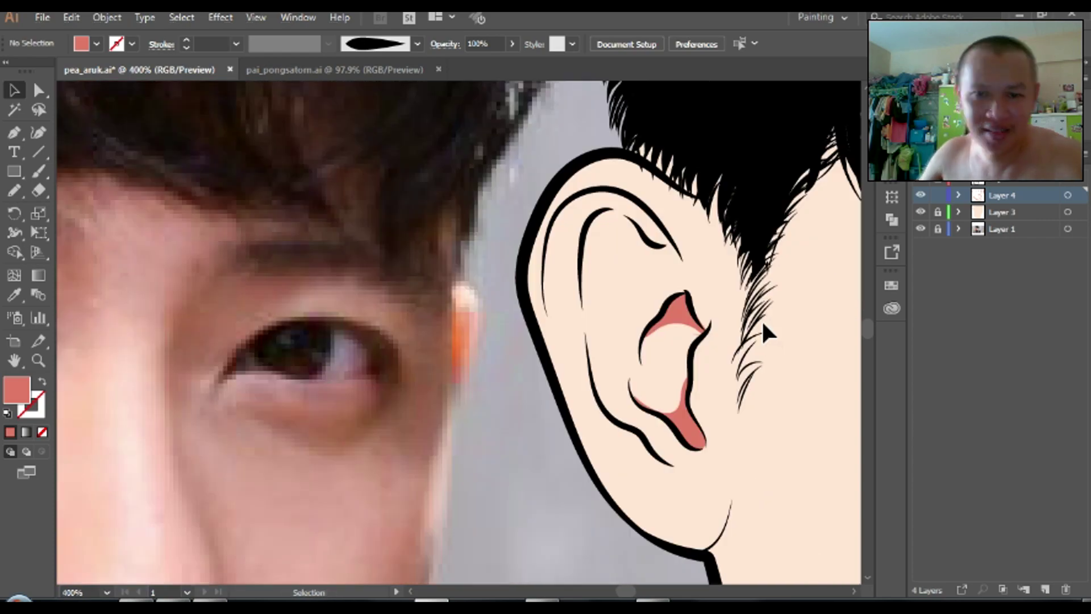
Step: Add more ear shadows inside the ear, along the upper rim, lower fold and top
drag(673, 227, 682, 257)
scroll(739, 245, down, 3)
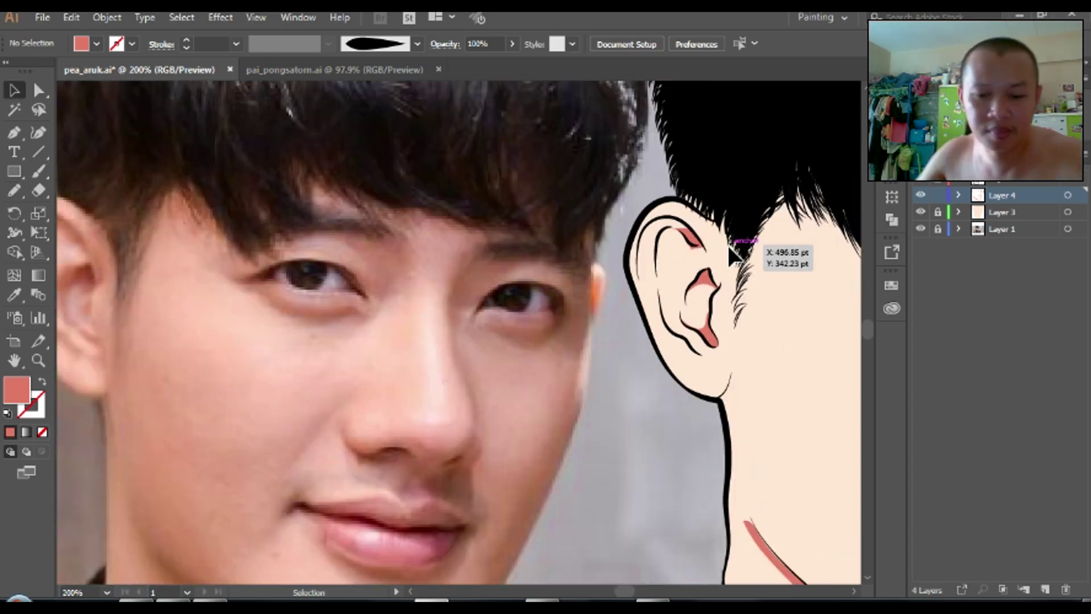
scroll(738, 244, up, 4)
drag(654, 227, 670, 233)
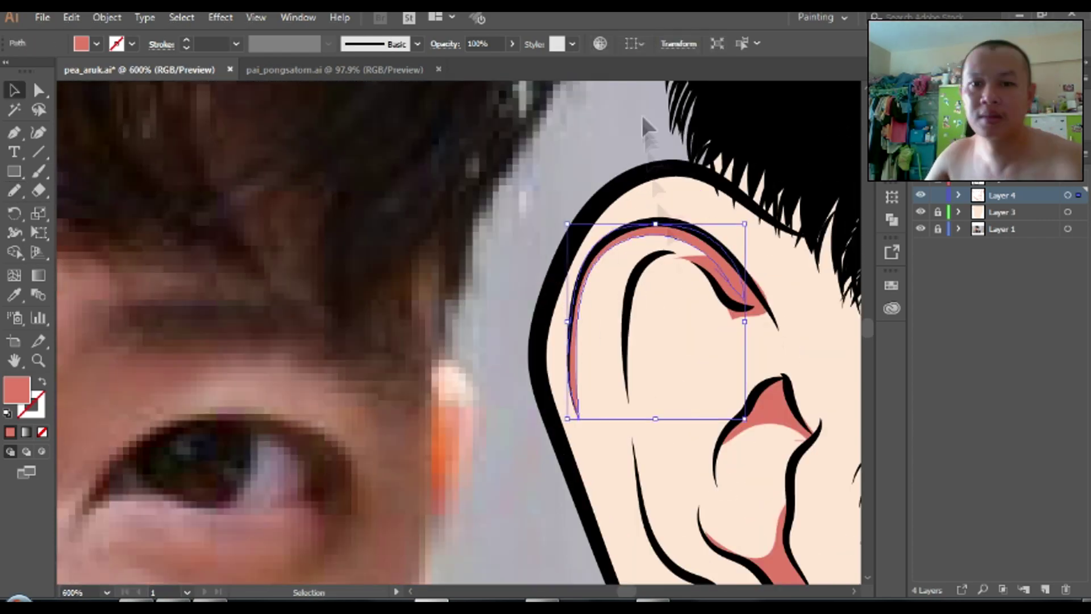
scroll(625, 267, down, 4)
scroll(592, 280, up, 3)
drag(728, 267, 813, 400)
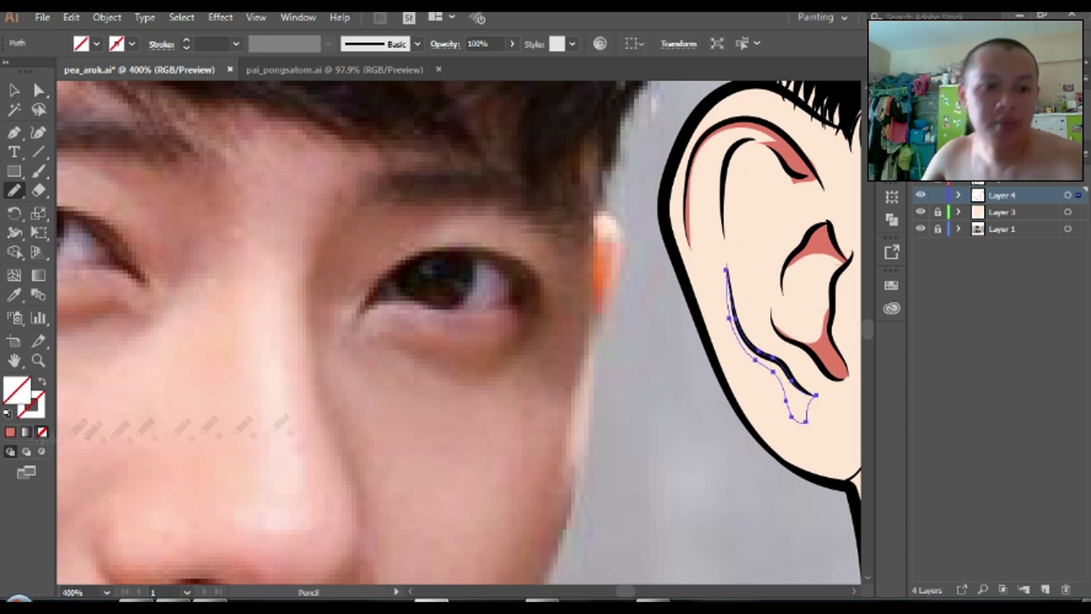
drag(749, 140, 723, 244)
key(v)
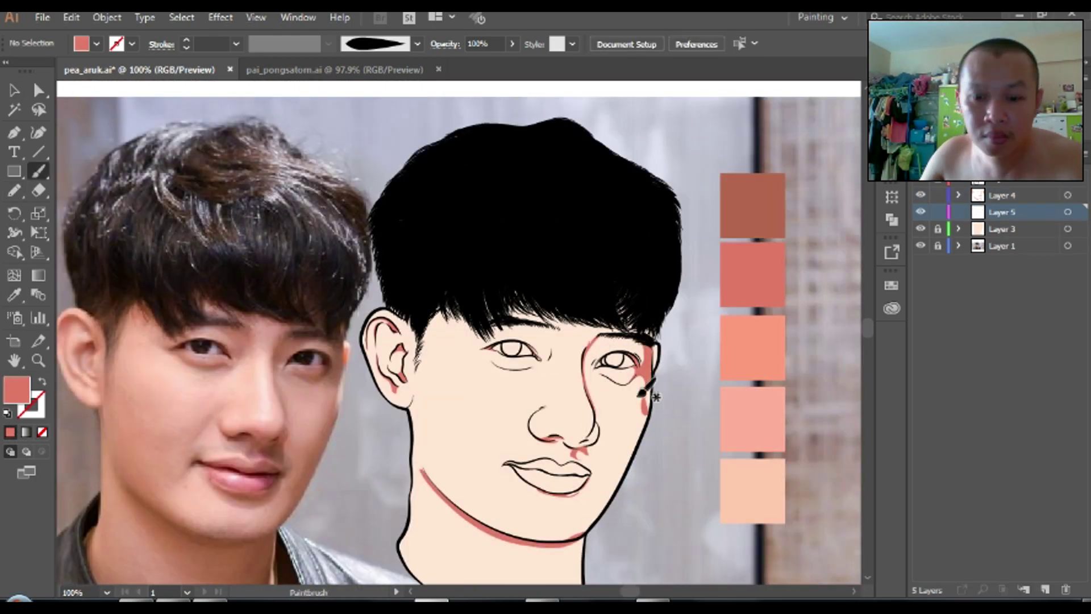
Step: Make Layer 4 active and select the existing eye, cheek and nose shadows
key(ctrl+plus)
key(n)
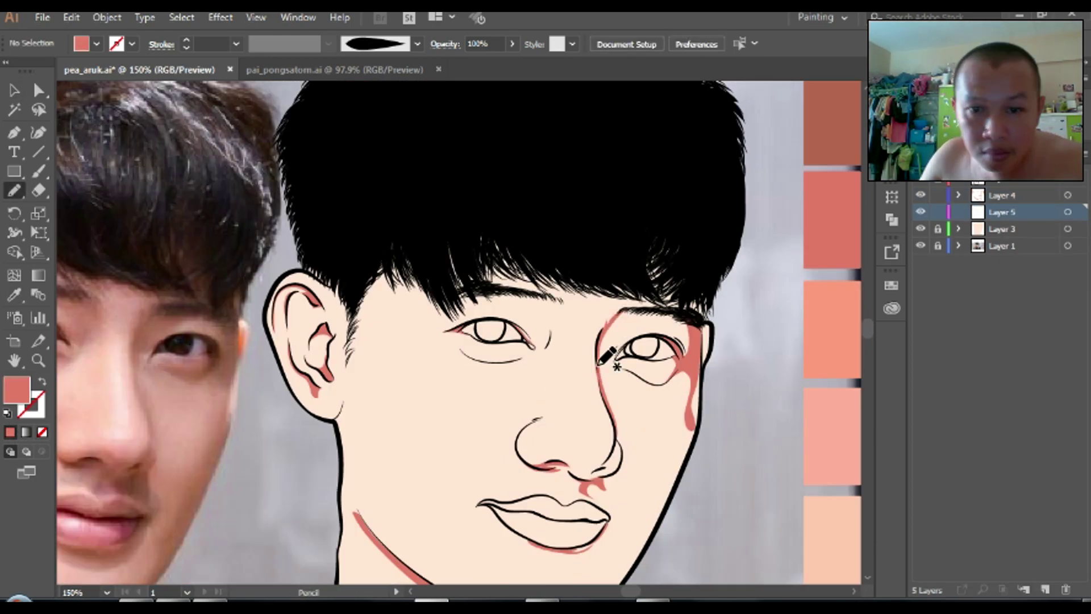
key(i)
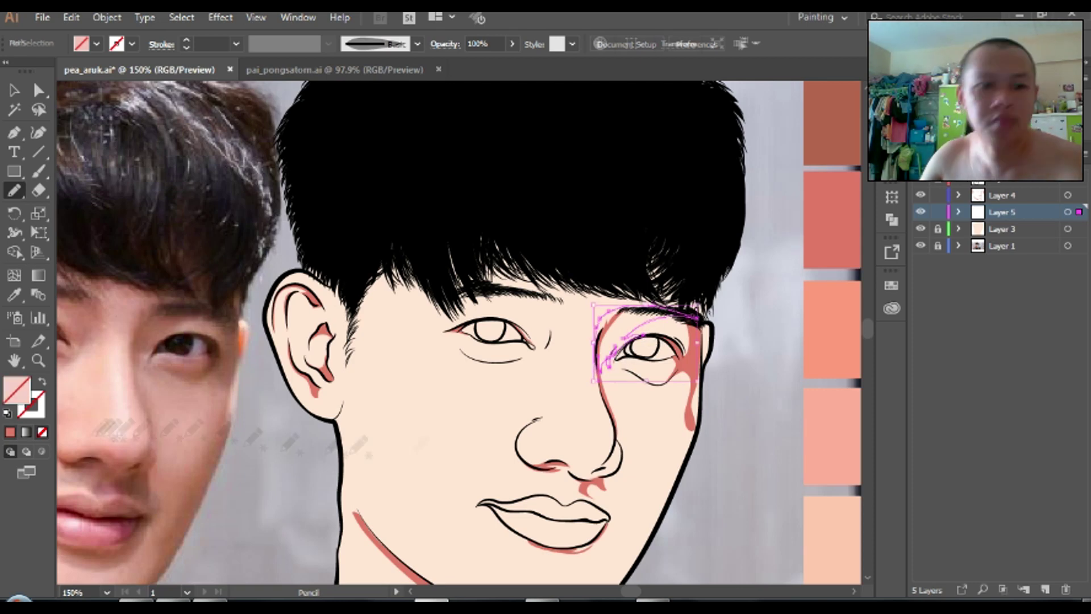
click(832, 216)
key(v)
click(765, 272)
click(690, 392)
scroll(714, 366, down, 1)
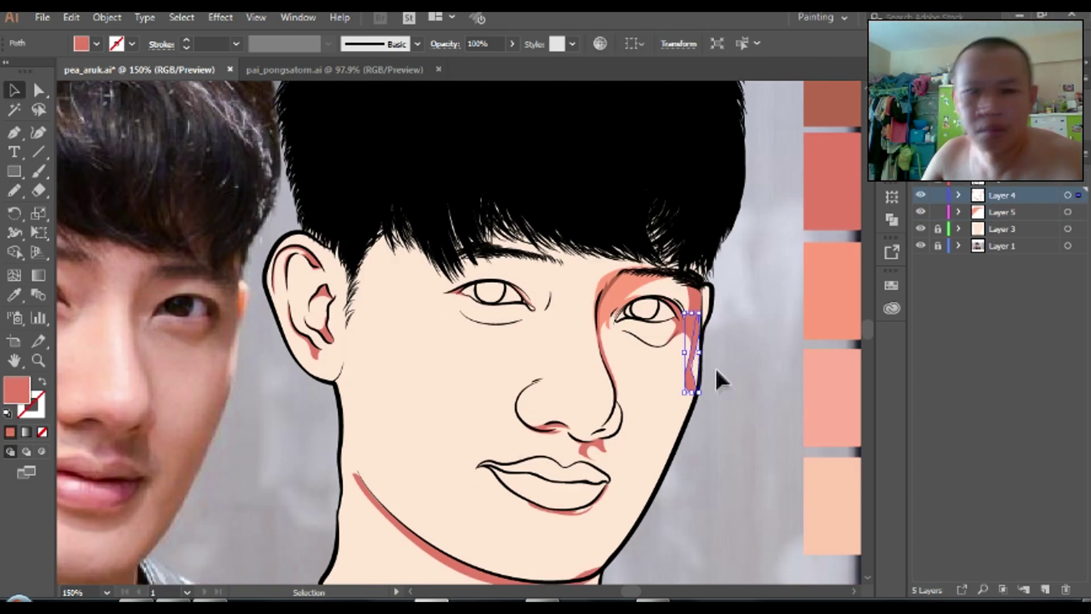
click(741, 334)
click(689, 389)
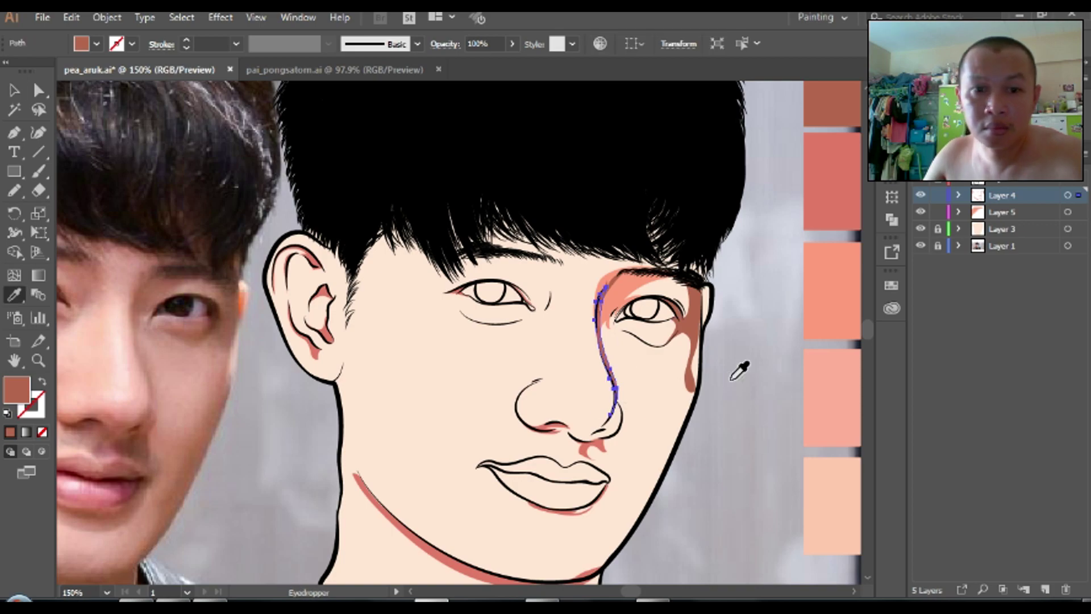
Step: Sample a shadow colour from the face, then draw a shadow shape on Layer 4
key(ctrl+minus)
click(654, 228)
click(732, 236)
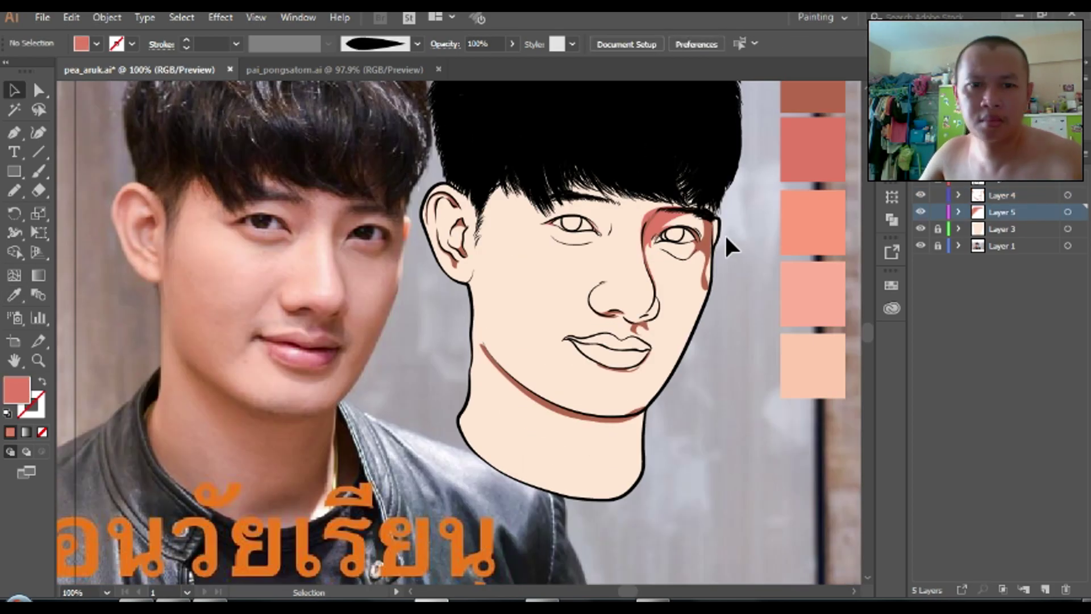
key(ctrl+plus)
click(1001, 195)
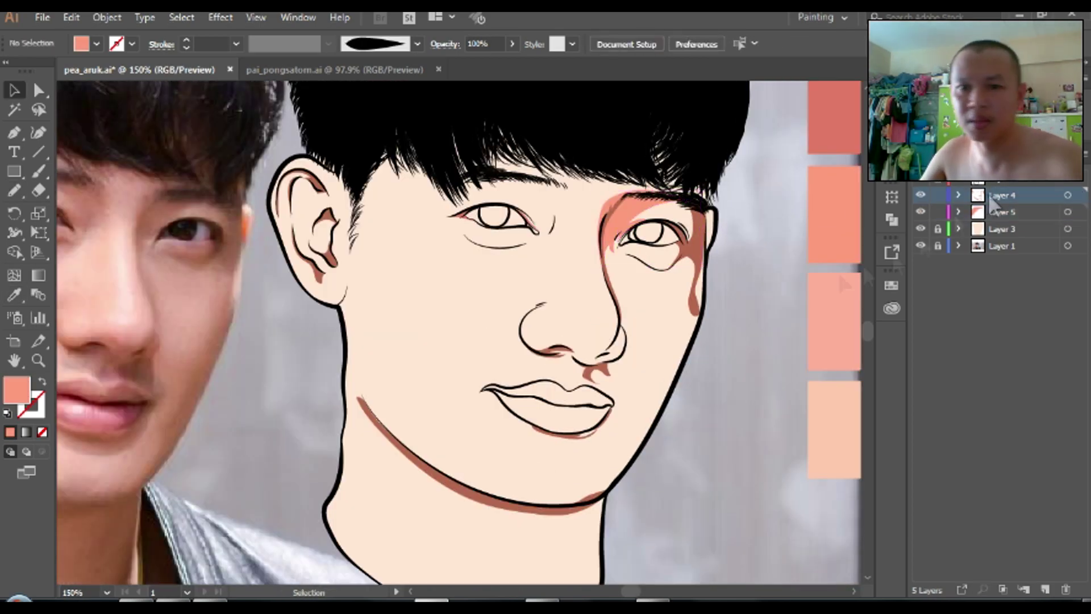
scroll(730, 250, down, 1)
key(n)
mouse_move(695, 266)
mouse_down()
mouse_move(590, 458)
mouse_move(603, 460)
mouse_up()
Step: Sample the lighter salmon colour and draw a light shadow under the right eye
key(ctrl+minus)
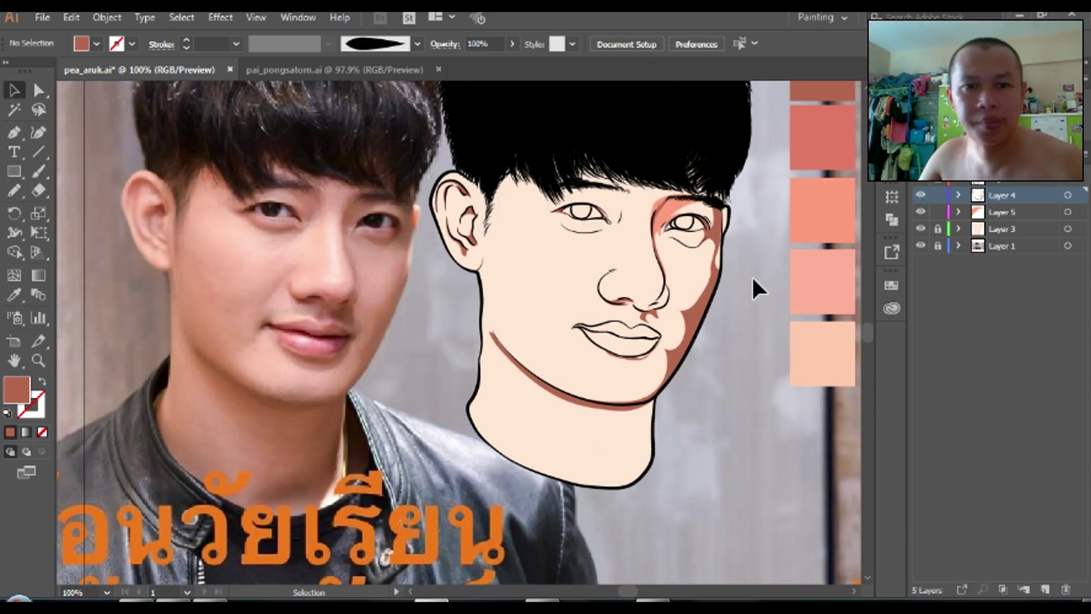
key(ctrl+plus)
key(i)
click(730, 316)
key(n)
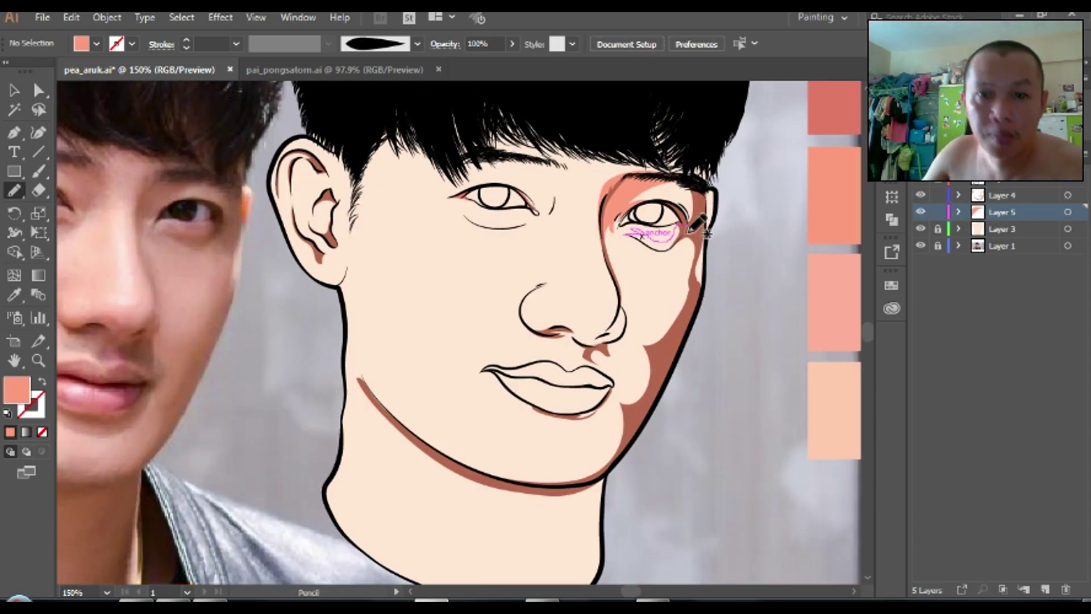
drag(625, 238, 627, 298)
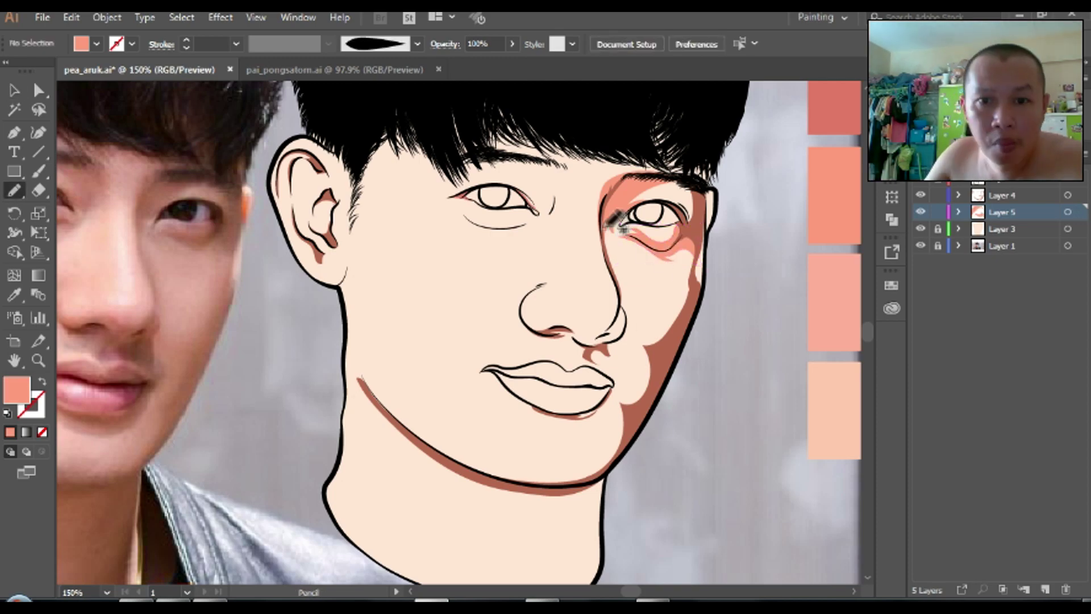
scroll(744, 316, up, 3)
key(v)
scroll(786, 270, down, 5)
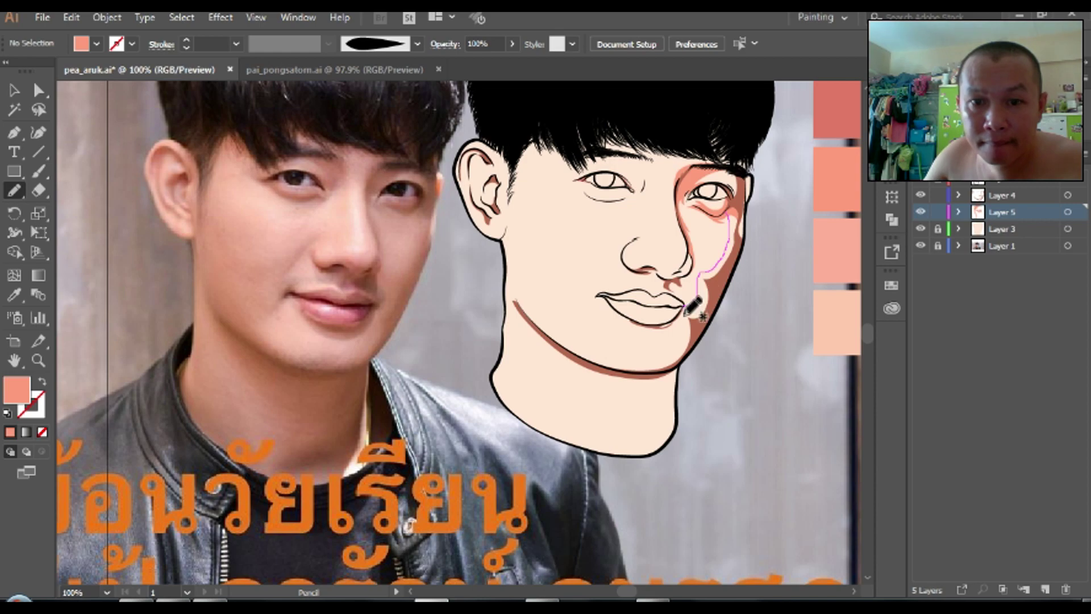
Step: Draw light salmon shadows down the right cheek, around the nostril and along the nose
drag(738, 217, 734, 223)
scroll(783, 356, up, 1)
key(n)
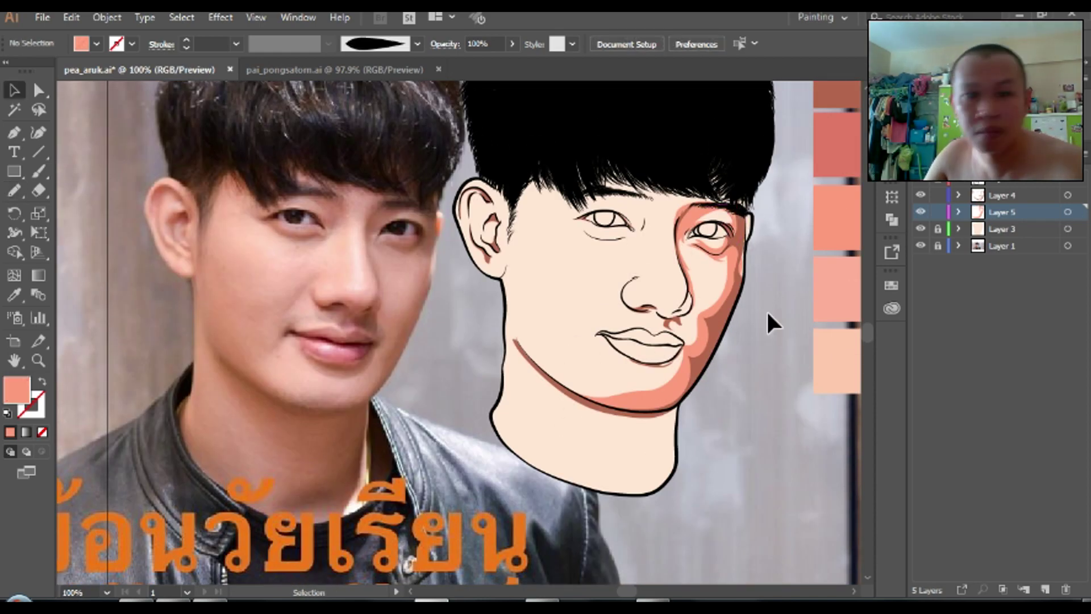
scroll(784, 322, up, 3)
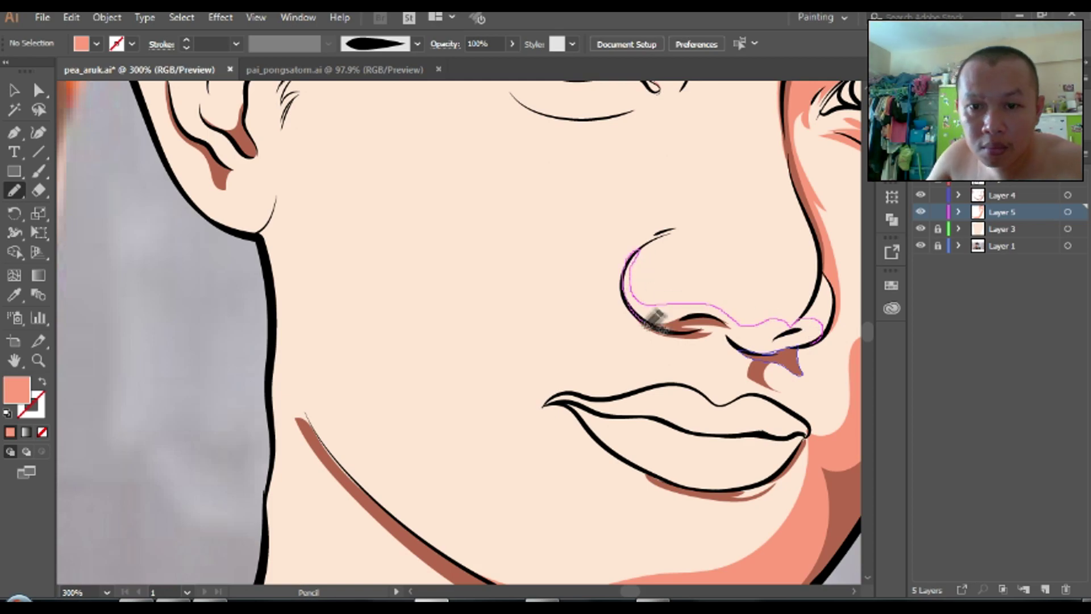
mouse_move(822, 353)
mouse_down()
mouse_move(818, 341)
mouse_move(620, 364)
mouse_up()
drag(659, 320, 662, 327)
key(v)
scroll(736, 280, down, 2)
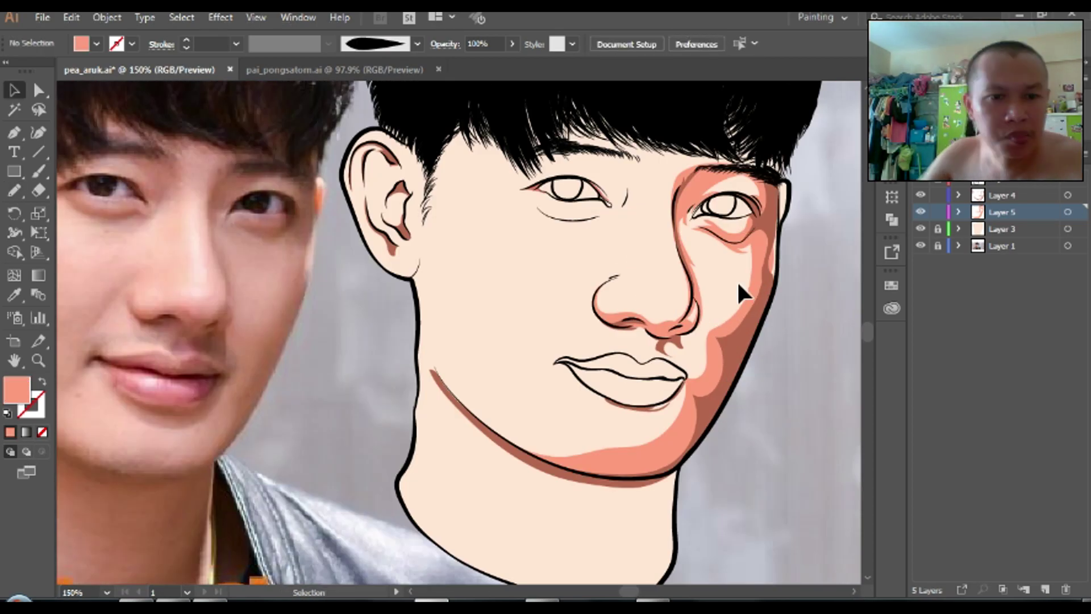
Step: Draw a dark shadow along the nose side, plus light salmon shadows beside the nose
click(767, 307)
key(n)
drag(684, 263, 694, 336)
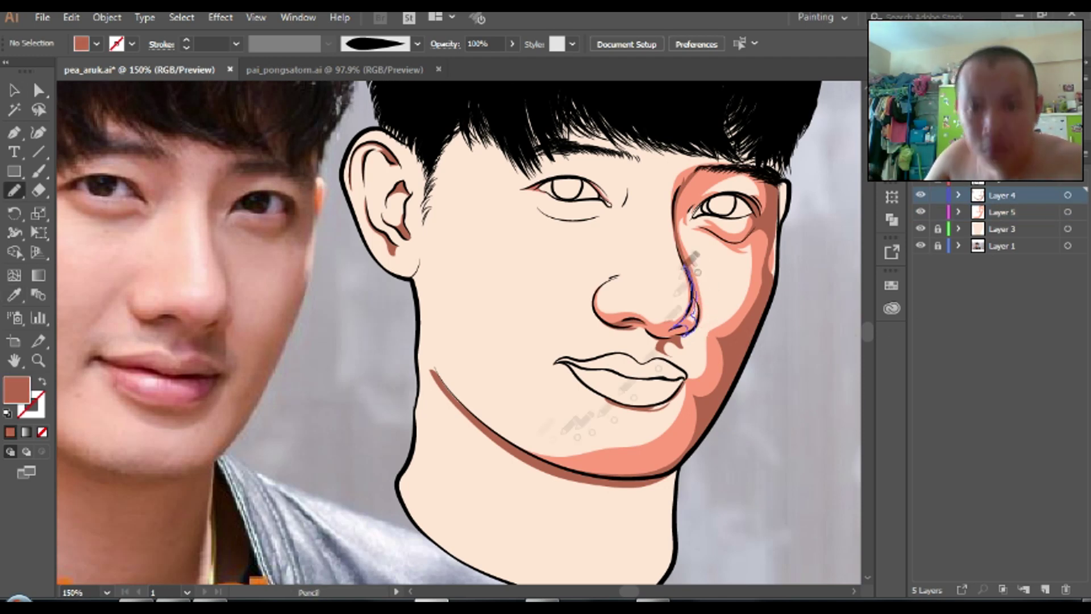
ctrl+click(785, 338)
drag(701, 287, 696, 330)
key(v)
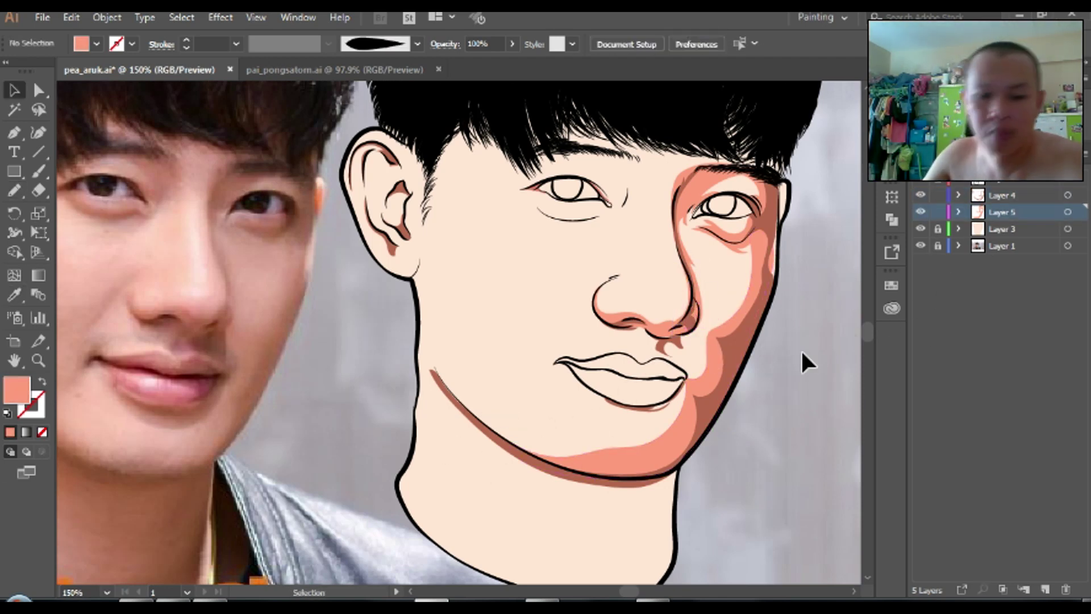
drag(560, 327, 609, 269)
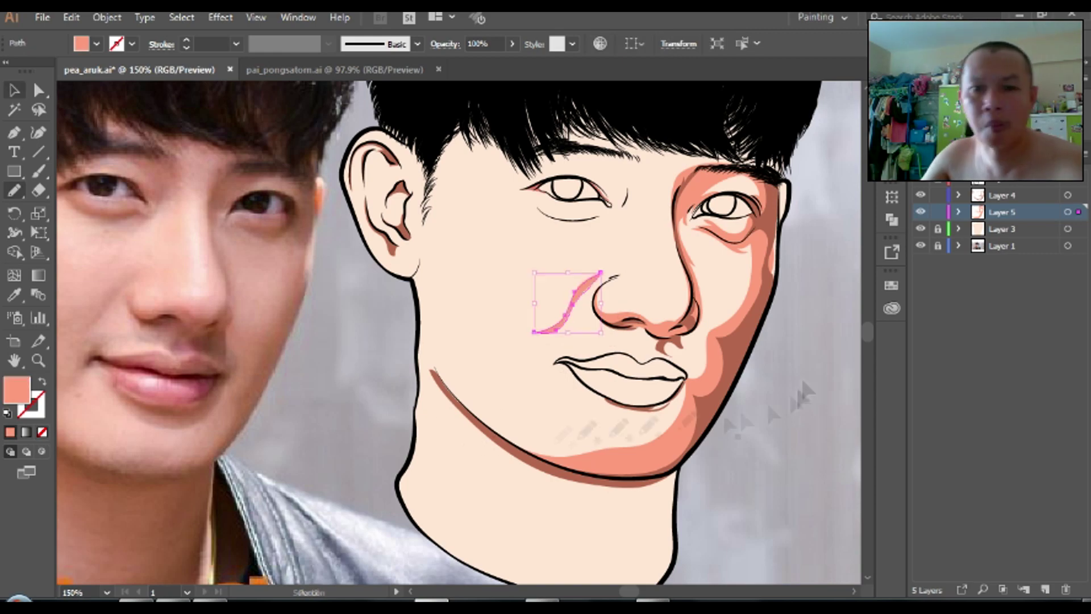
key(v)
Step: Draw a salmon shadow at the inner eye corner
scroll(784, 438, up, 1)
mouse_move(594, 250)
mouse_down()
mouse_move(591, 241)
mouse_move(661, 266)
mouse_up()
ctrl+click(417, 314)
scroll(417, 315, up, 1)
scroll(660, 298, down, 3)
scroll(660, 298, up, 3)
key(v)
scroll(496, 398, up, 2)
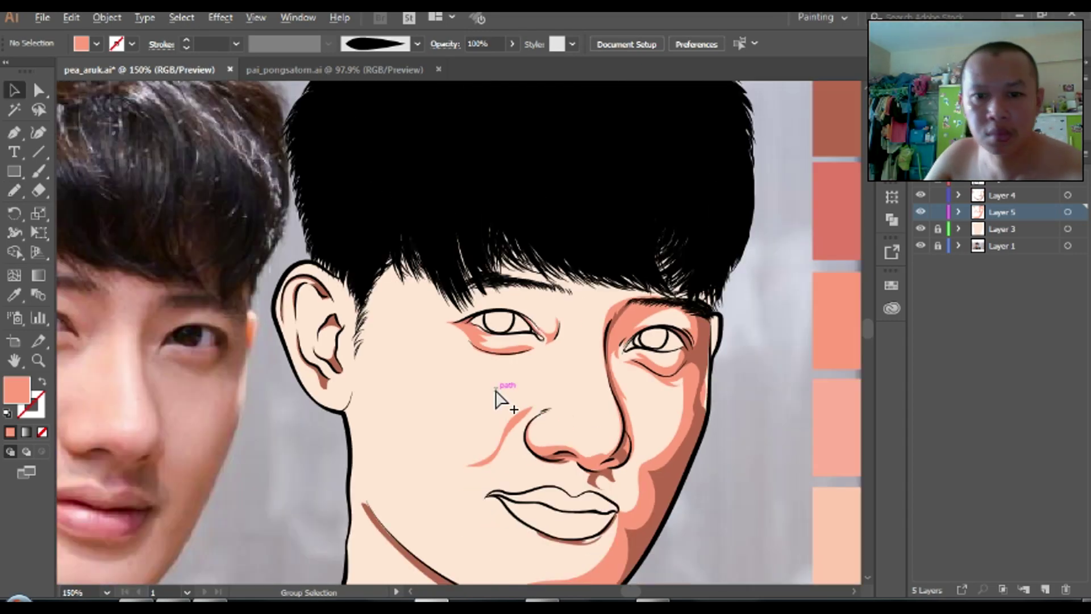
scroll(496, 398, left, 5)
scroll(625, 398, right, 5)
Step: Draw a dark shadow along the right cheek and a hair stroke at the temple hairline
key(n)
drag(697, 420, 707, 304)
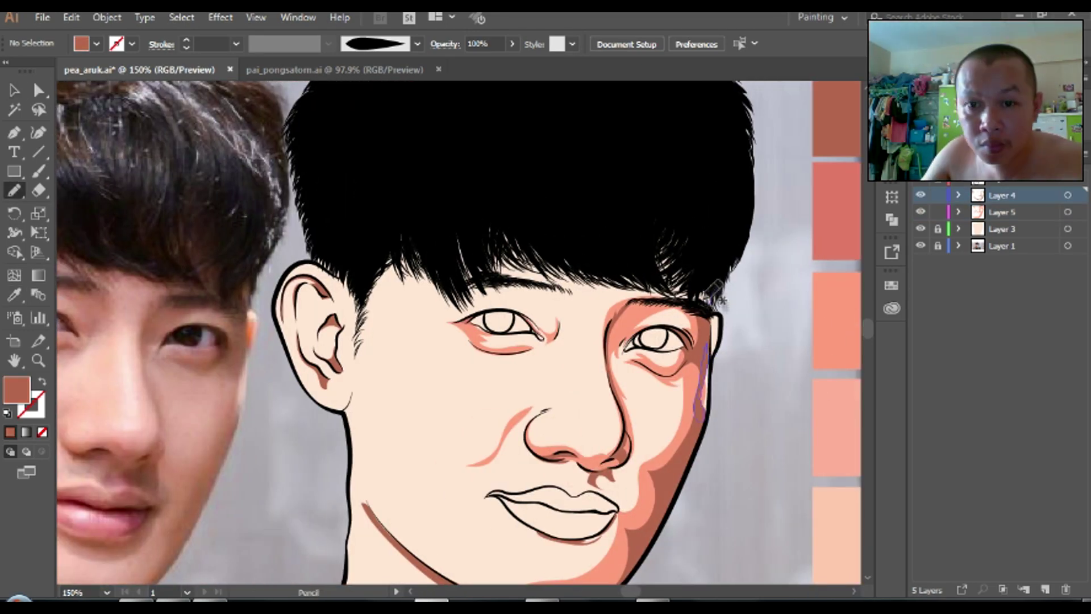
mouse_move(672, 244)
mouse_down()
mouse_move(704, 301)
mouse_move(460, 227)
mouse_up()
key(v)
scroll(776, 309, down, 2)
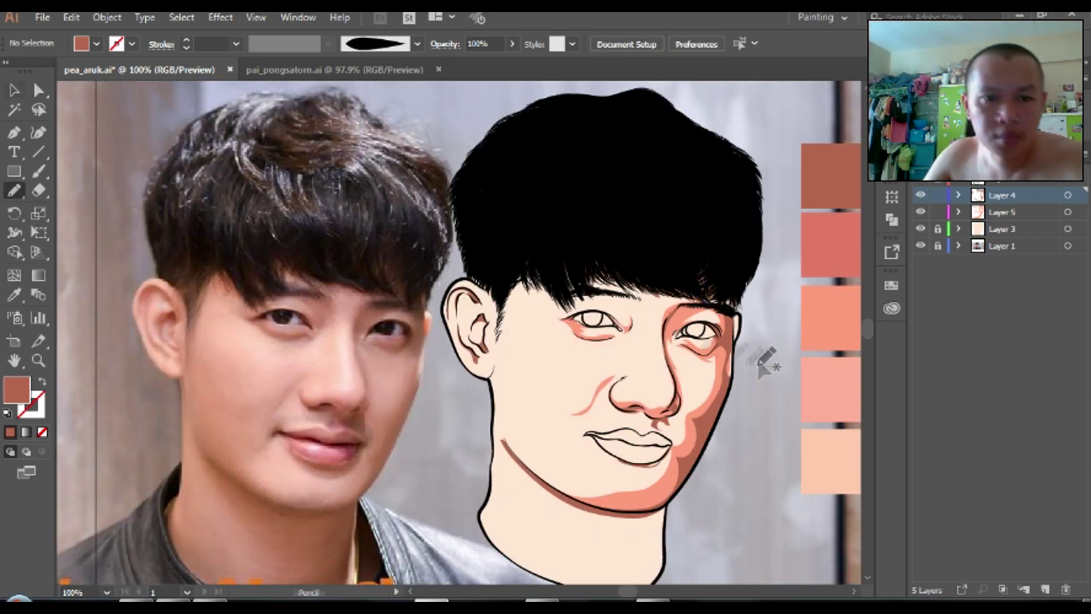
Step: Extend the black hair over the hairline beside the ear
key(n)
scroll(512, 288, up, 2)
drag(673, 307, 534, 313)
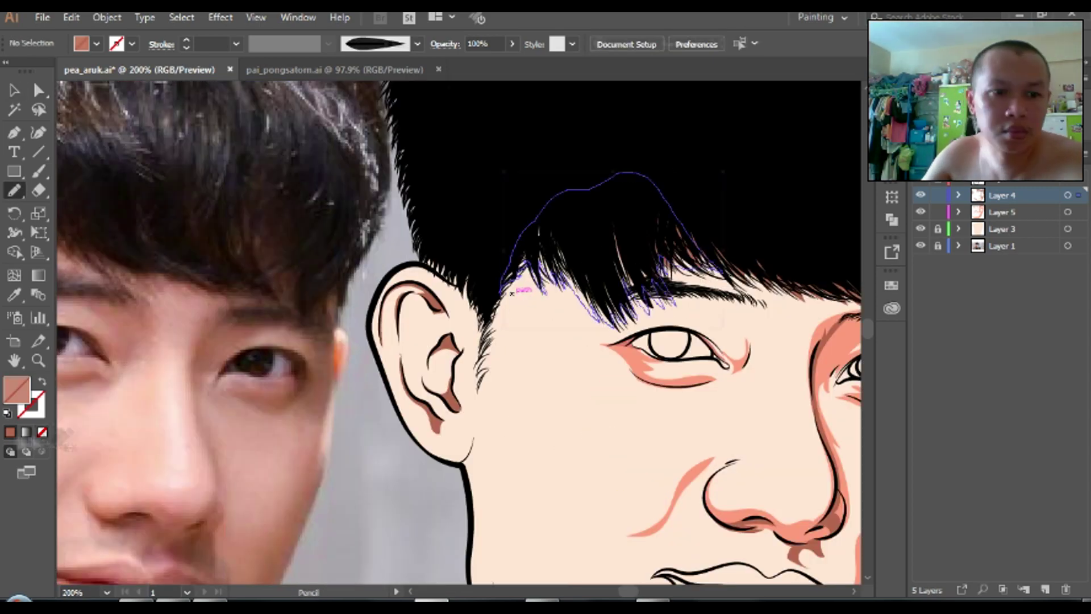
key(v)
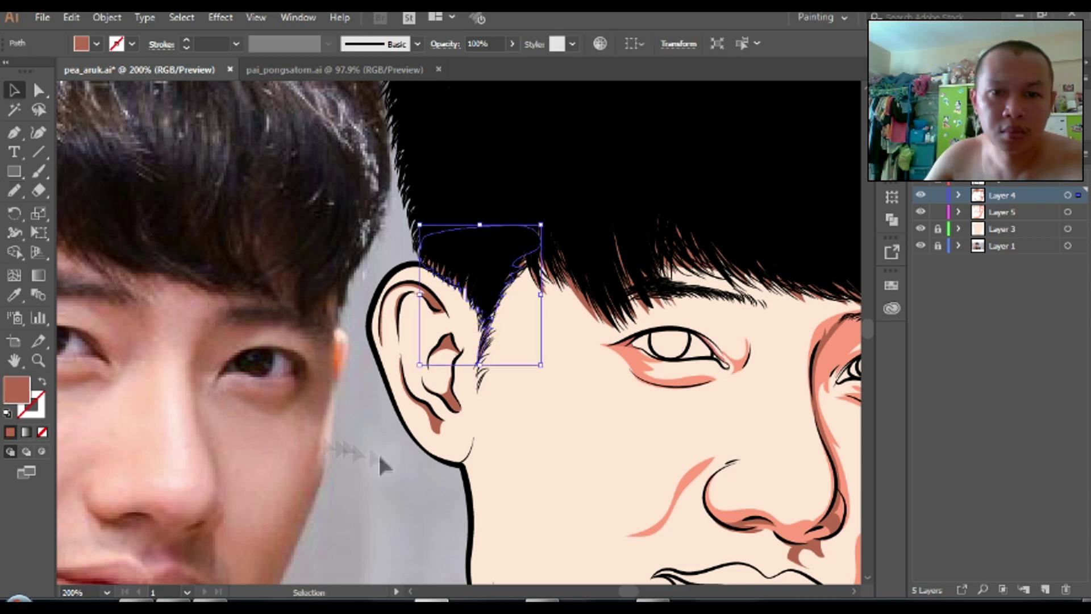
scroll(616, 417, down, 2)
scroll(611, 388, up, 1)
Step: Draw a closed salmon shadow shape down the right jaw
key(n)
drag(753, 242, 707, 406)
drag(648, 472, 756, 244)
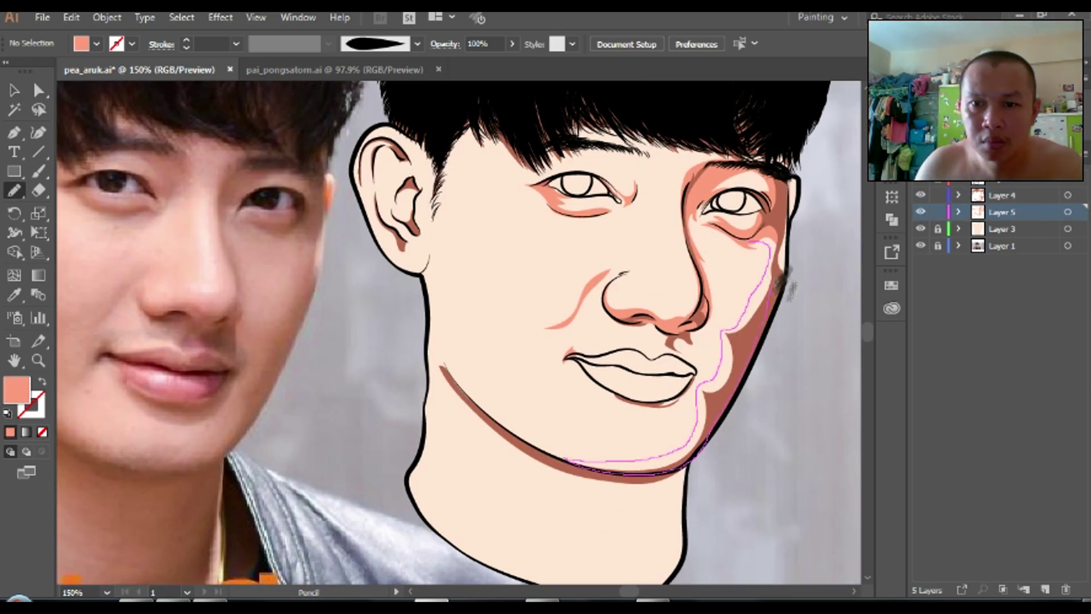
key(v)
scroll(596, 506, down, 1)
Step: Draw a closed salmon shadow shape down the left cheek
key(n)
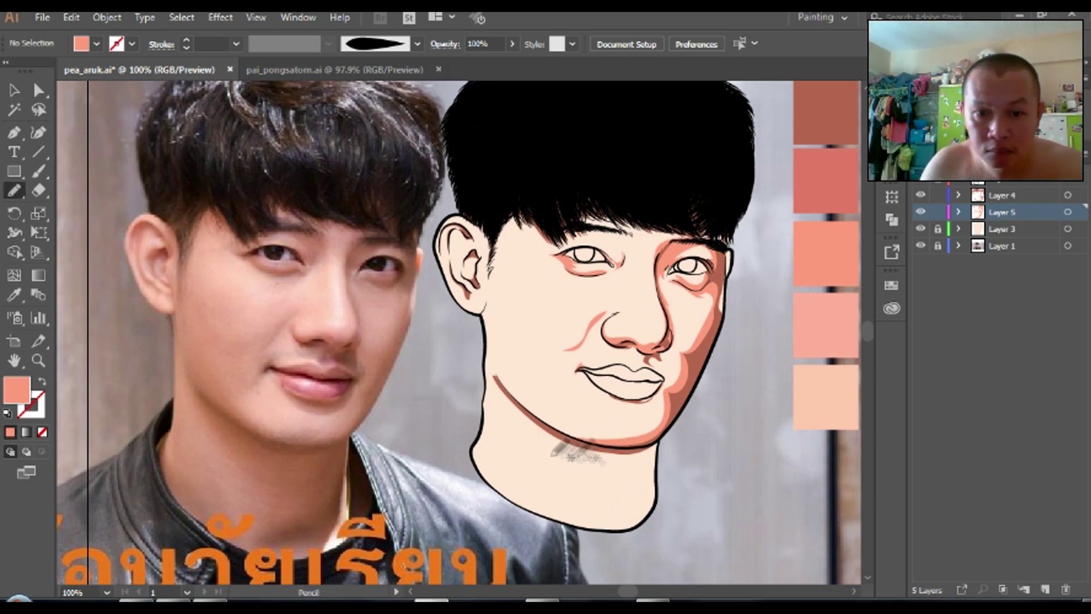
mouse_move(588, 437)
mouse_down()
mouse_move(545, 386)
mouse_move(584, 426)
mouse_move(517, 295)
mouse_up()
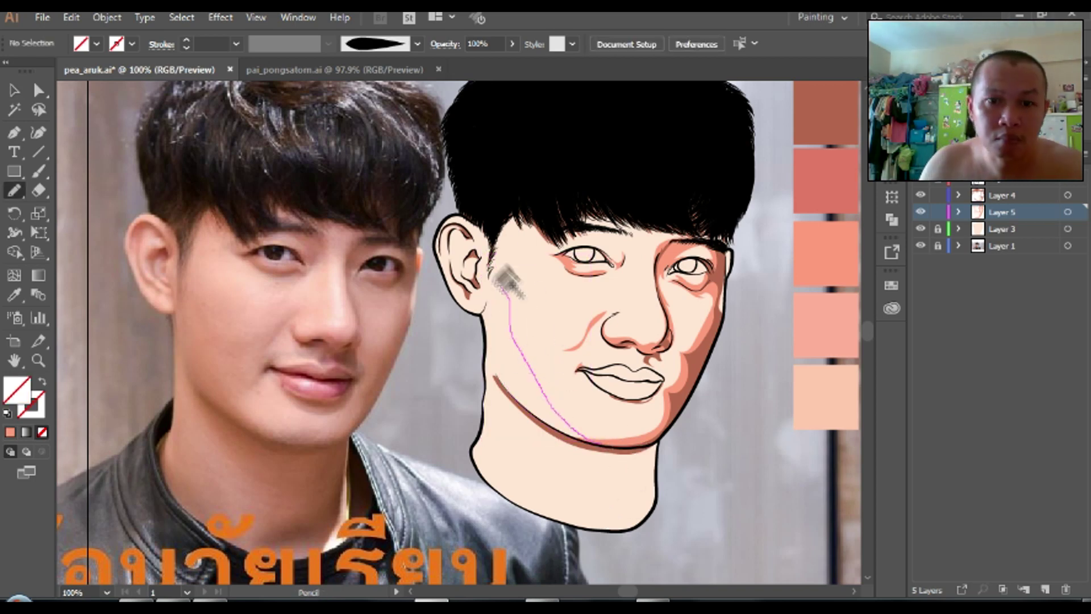
drag(548, 431, 596, 443)
key(v)
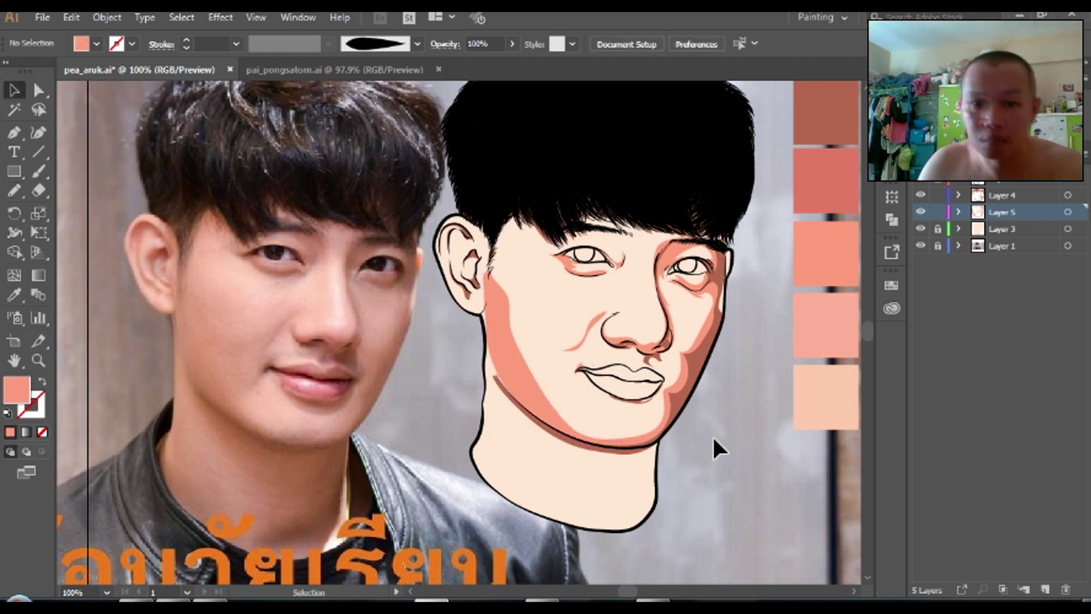
Step: On Layer 4 with the dark swatch, draw shadows under the left eye and beside the right eye
click(1001, 195)
key(n)
scroll(632, 272, up, 4)
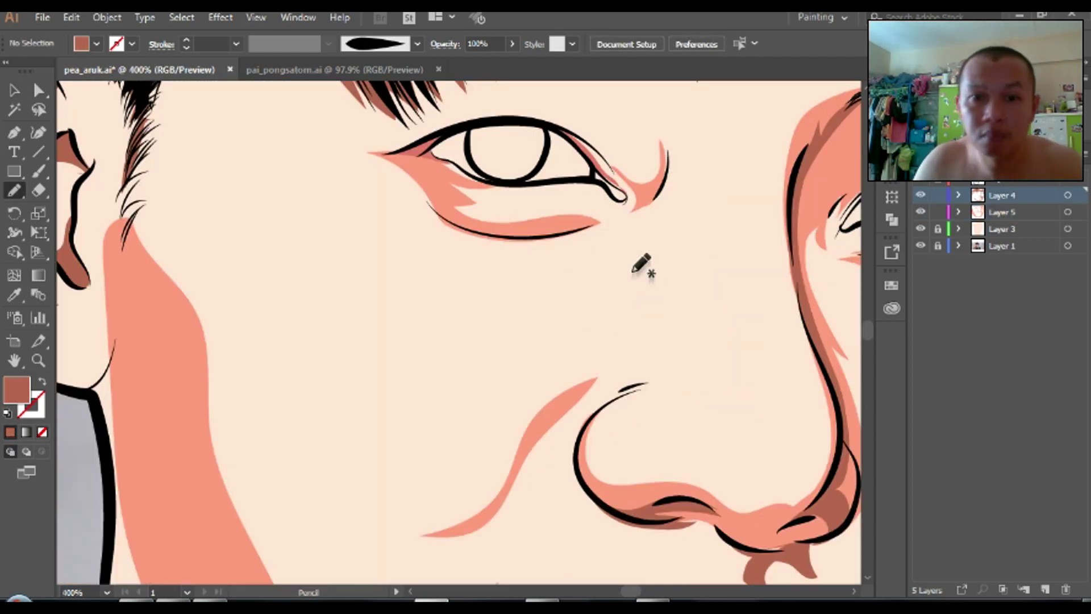
drag(622, 228, 449, 219)
drag(603, 230, 620, 227)
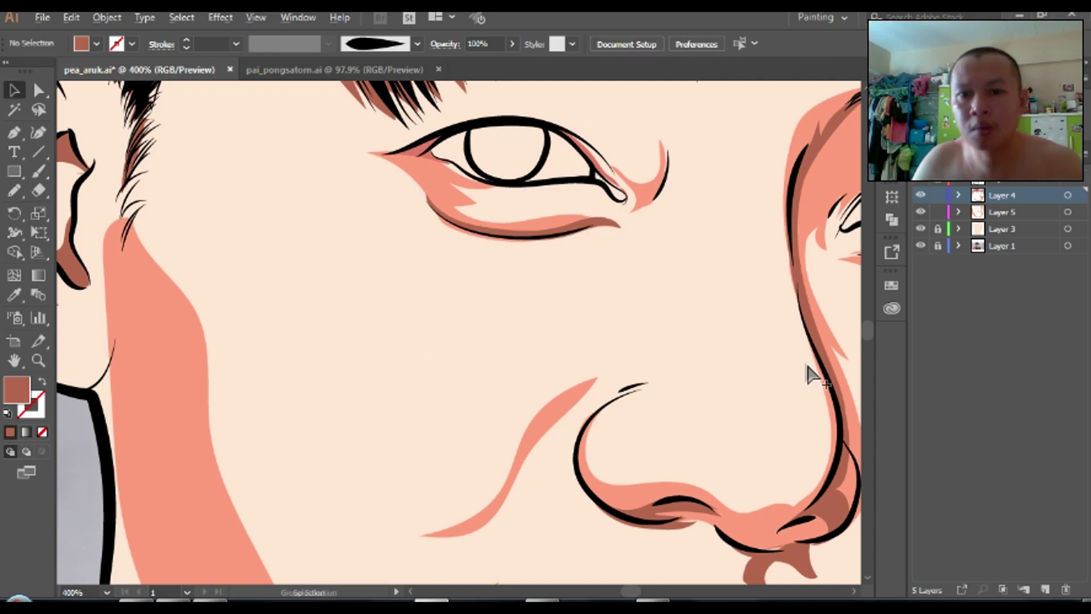
scroll(811, 370, down, 3)
scroll(721, 390, up, 2)
drag(653, 272, 775, 282)
scroll(706, 373, down, 3)
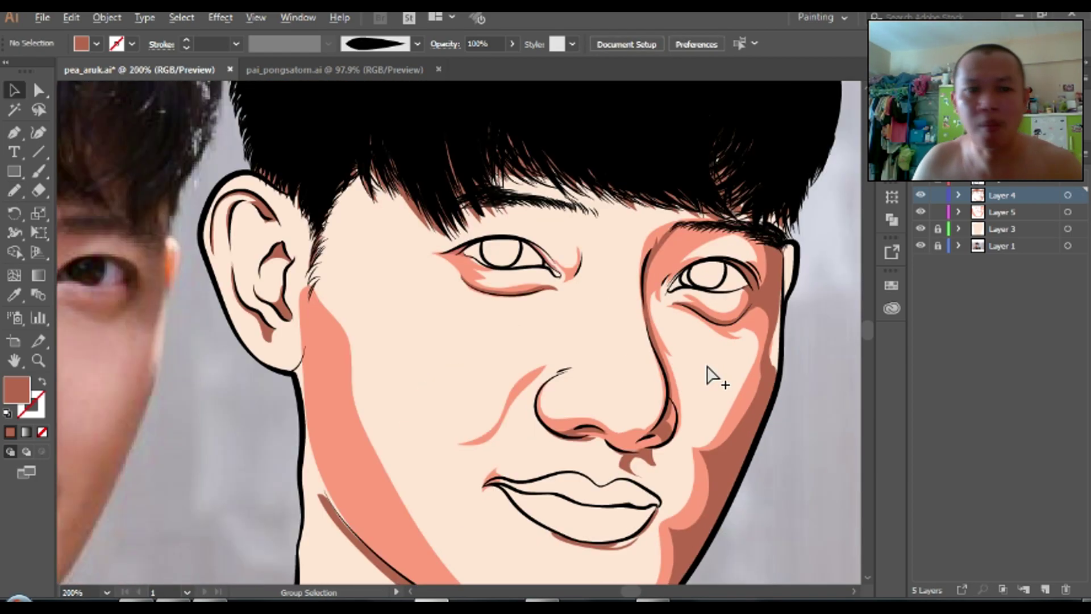
scroll(707, 202, up, 4)
scroll(735, 247, down, 3)
scroll(726, 340, up, 5)
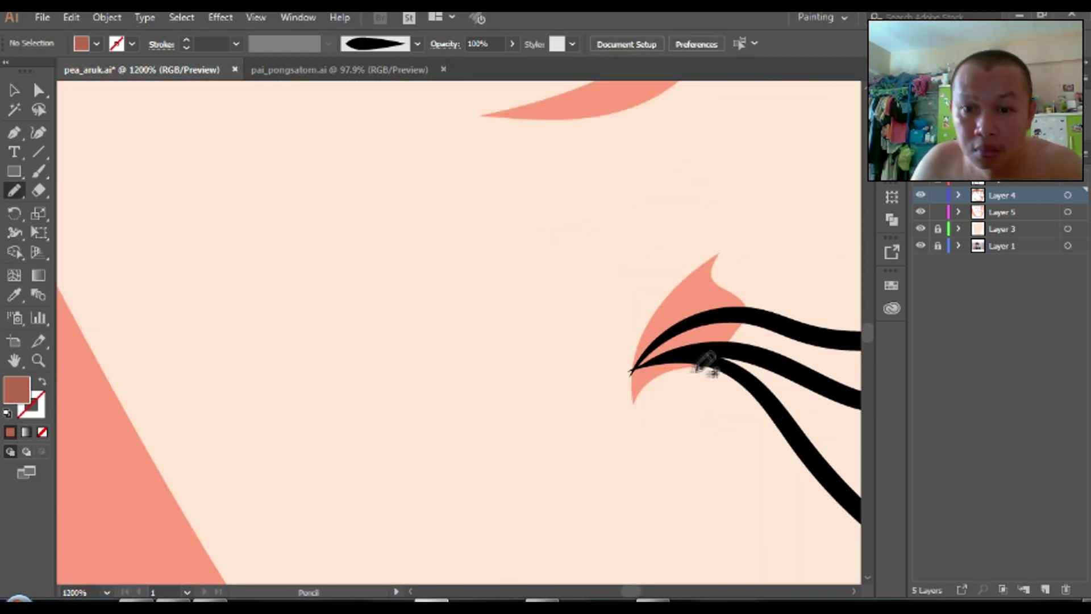
key(v)
Step: Draw a short dark shadow at the corner of the lips
scroll(616, 402, down, 5)
key(n)
scroll(721, 389, up, 5)
drag(693, 402, 755, 361)
scroll(798, 500, down, 5)
key(v)
Step: Begin a salmon shadow running down the jaw and neck
scroll(795, 501, right, 3)
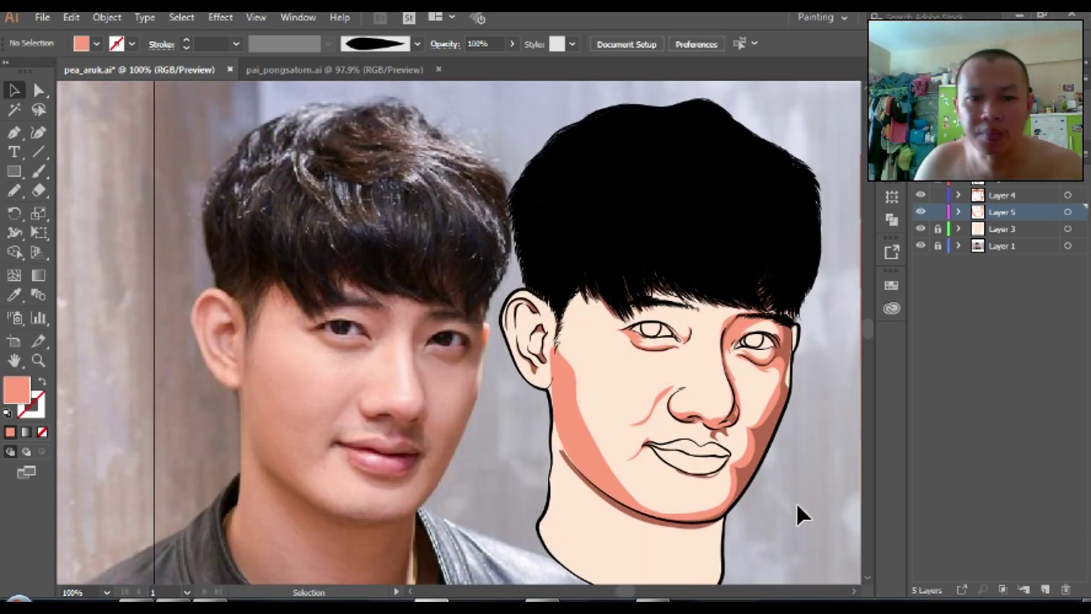
scroll(796, 501, right, 3)
scroll(793, 337, down, 2)
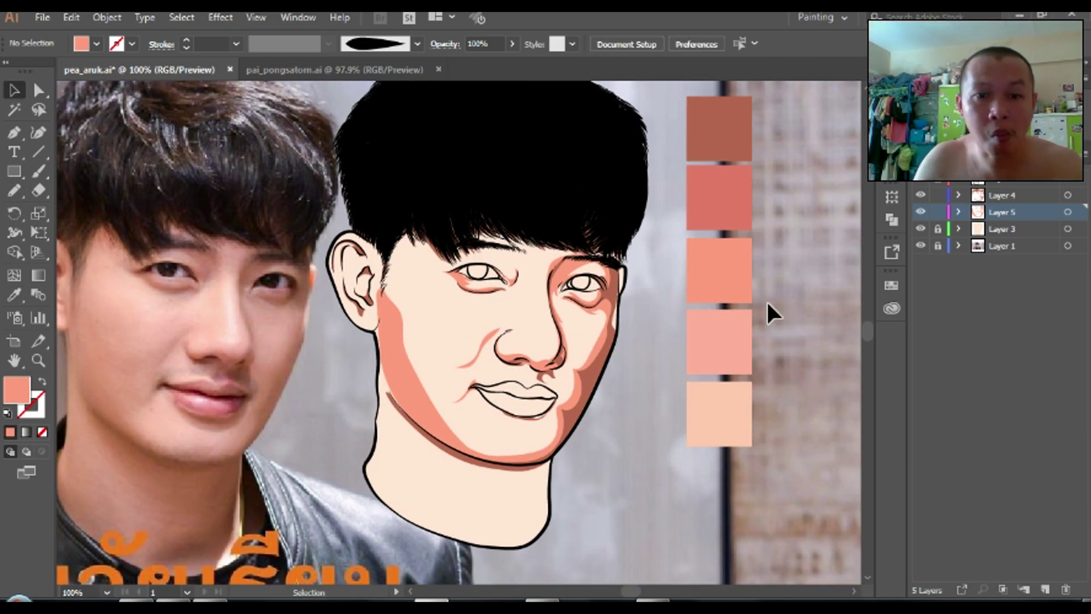
scroll(765, 299, left, 2)
key(n)
drag(418, 364, 521, 535)
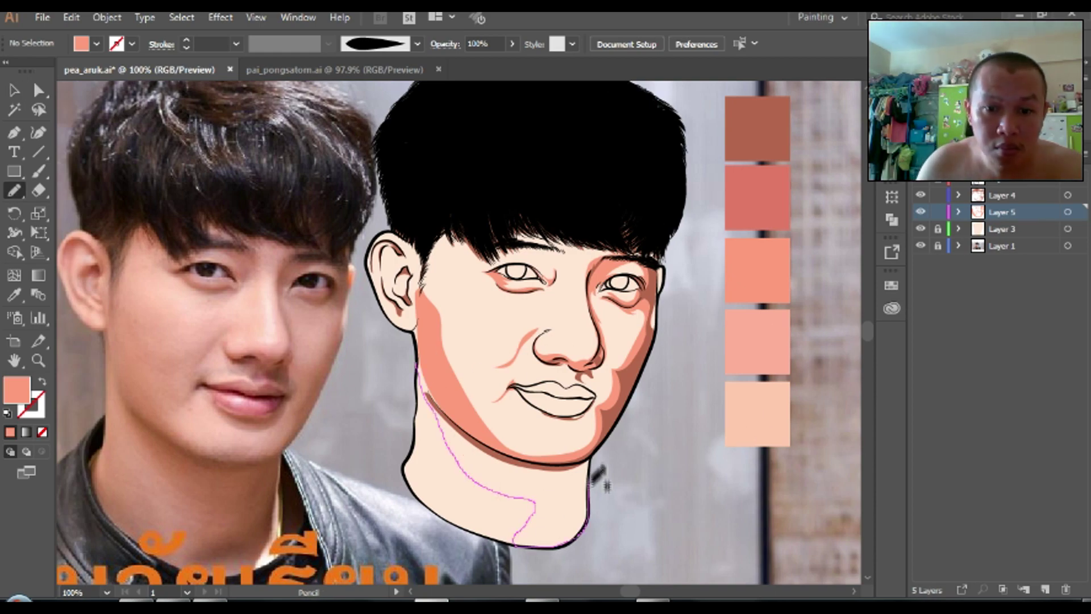
Step: Draw a dark shadow across the neck, add Layer 6, and shade salmon beside the left eye
scroll(568, 426, down, 2)
mouse_move(549, 476)
mouse_down()
mouse_move(569, 482)
mouse_move(591, 438)
mouse_up()
drag(548, 493, 547, 497)
key(v)
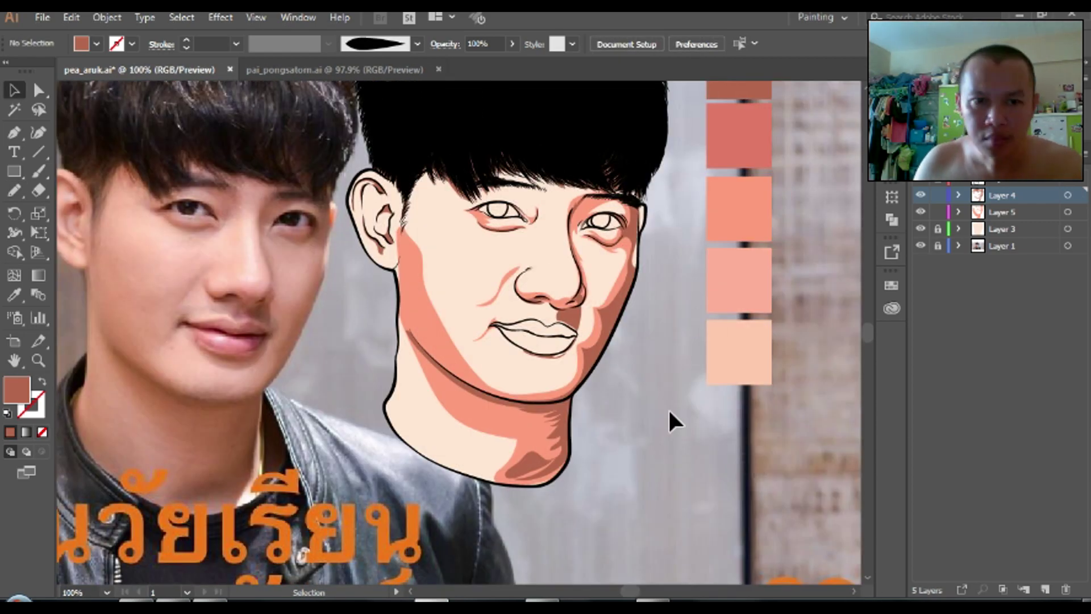
key(ctrl+l)
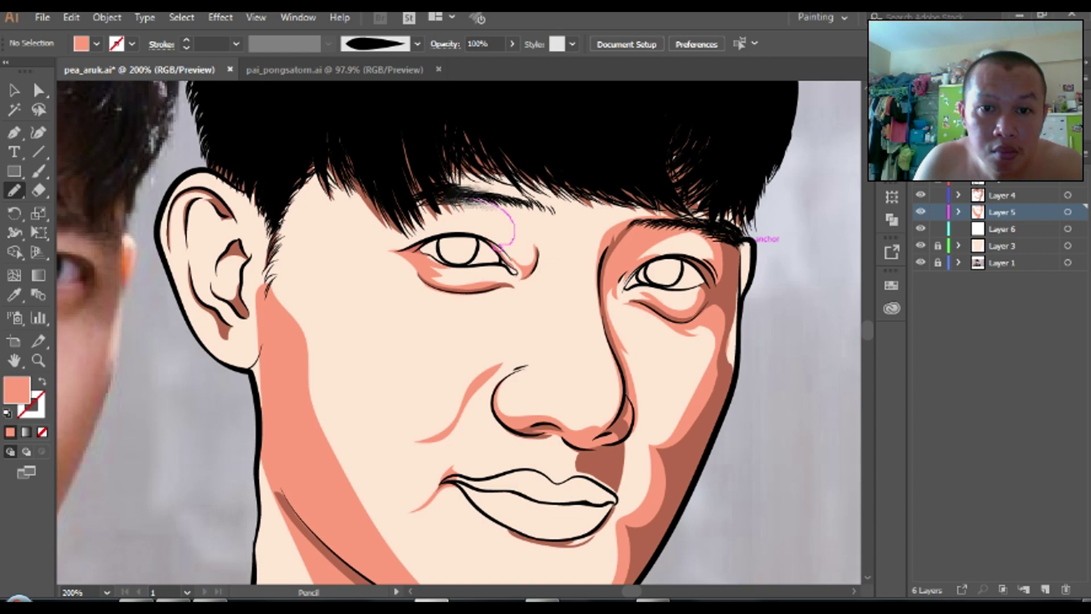
drag(533, 278, 568, 250)
Step: Switch to the darker shadow layer and colour and draw a dark shadow near the eye
key(ctrl+minus)
key(ctrl+minus)
key(ctrl+plus)
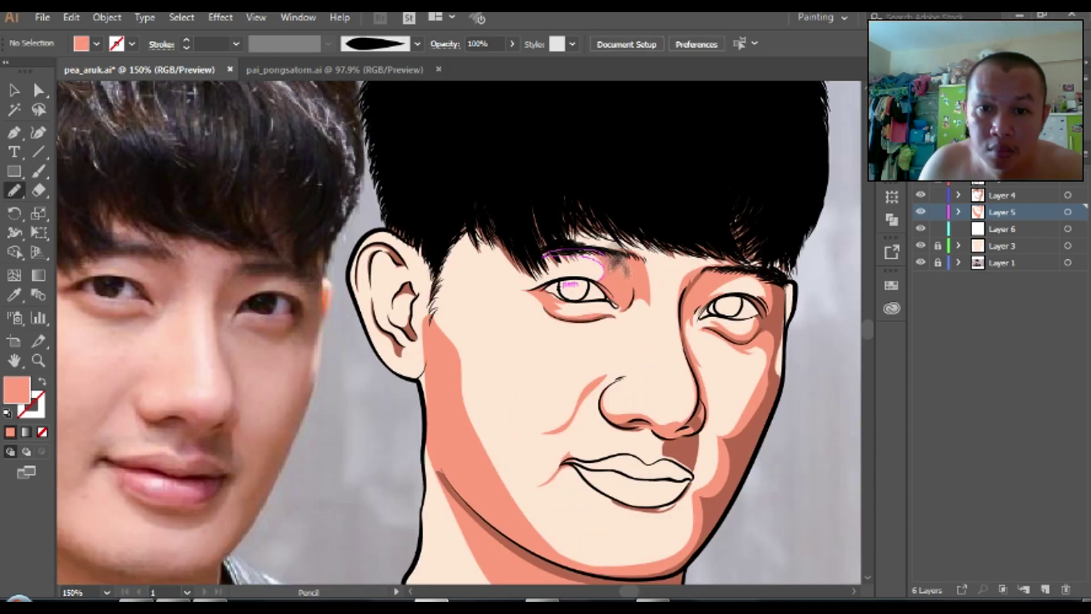
click(1001, 194)
key(ctrl+plus)
key(ctrl+plus)
key(ctrl+plus)
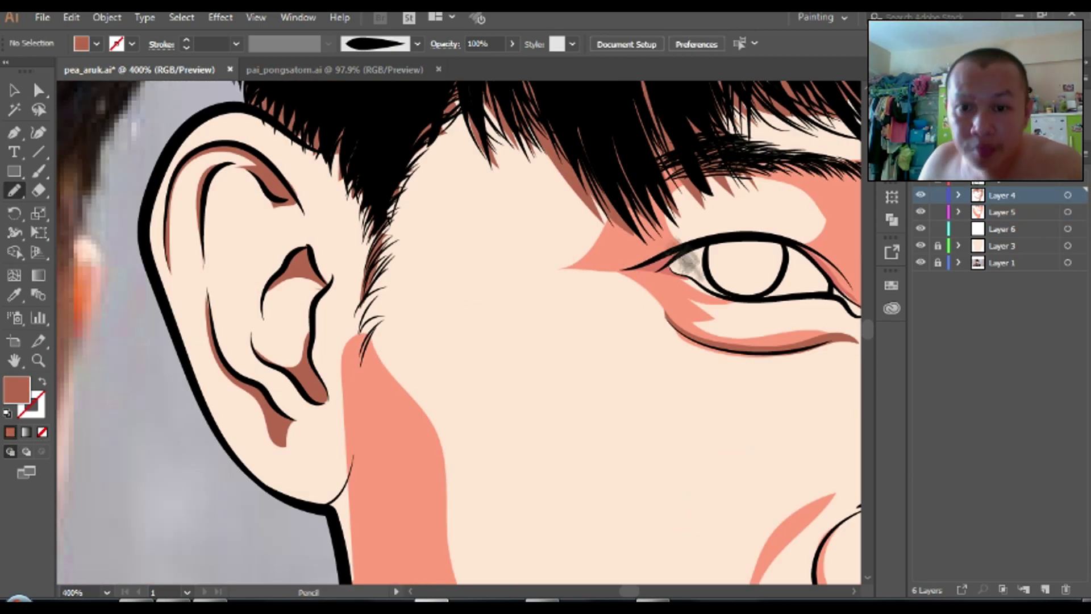
drag(698, 247, 684, 279)
key(ctrl+minus)
key(ctrl+minus)
key(ctrl+minus)
key(ctrl+minus)
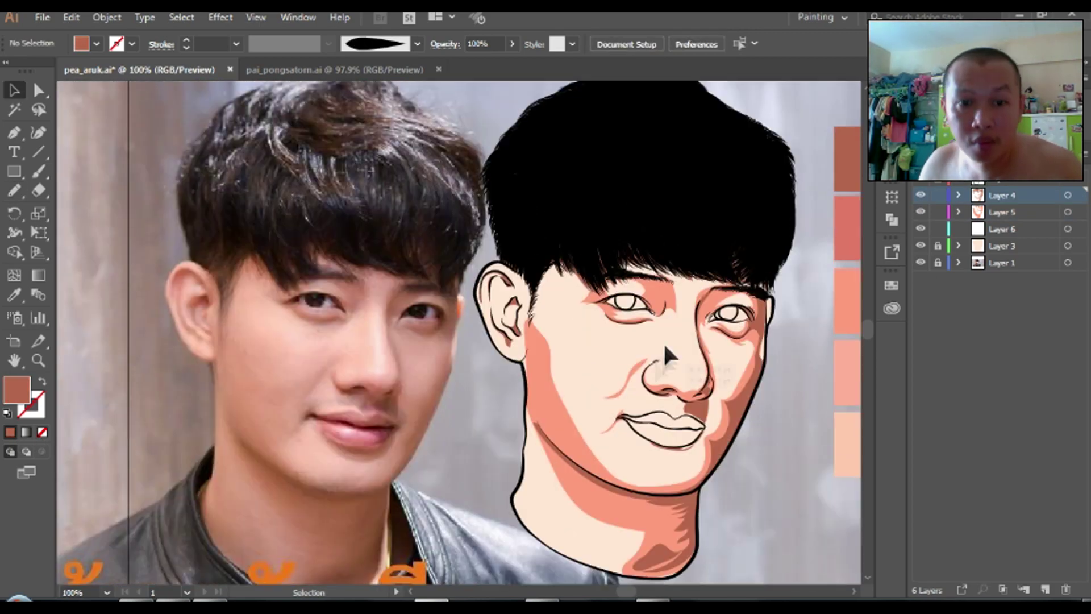
key(ctrl+plus)
key(ctrl+plus)
key(ctrl+plus)
scroll(686, 366, down, 2)
Step: Draw a dark shadow under the nose tip
key(n)
drag(690, 386, 696, 409)
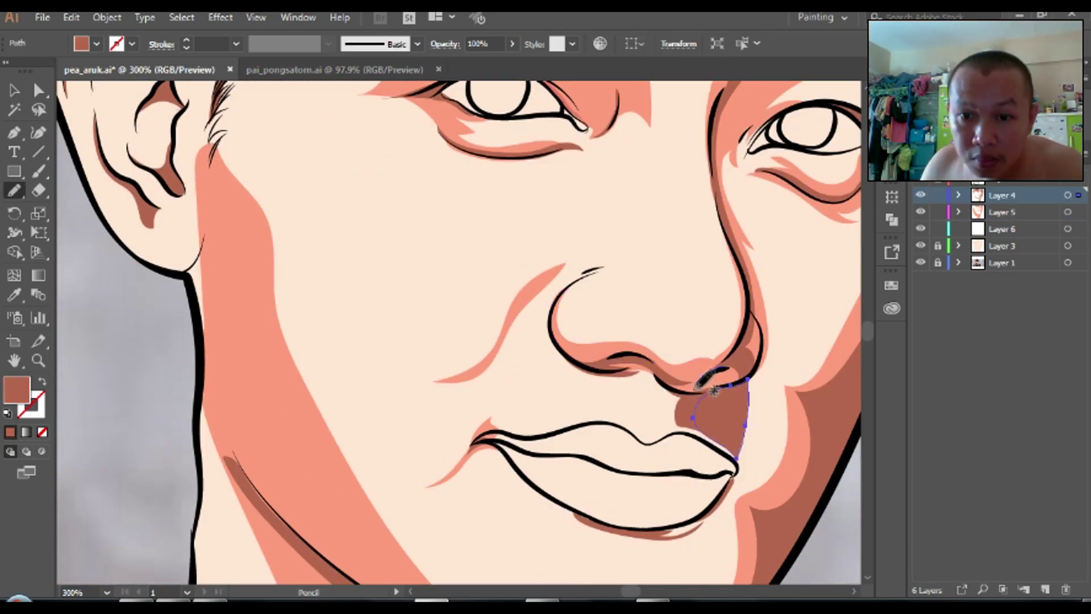
key(ctrl+minus)
key(ctrl+minus)
key(ctrl+plus)
key(ctrl+plus)
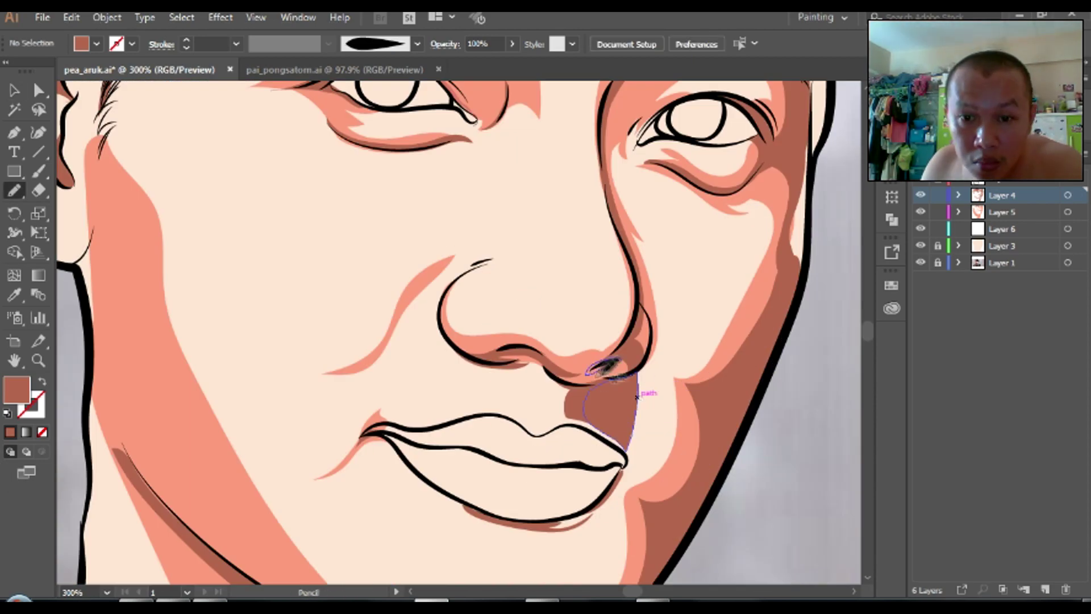
key(v)
click(808, 431)
key(ctrl+minus)
key(ctrl+minus)
key(ctrl+minus)
key(ctrl+plus)
key(ctrl+plus)
key(n)
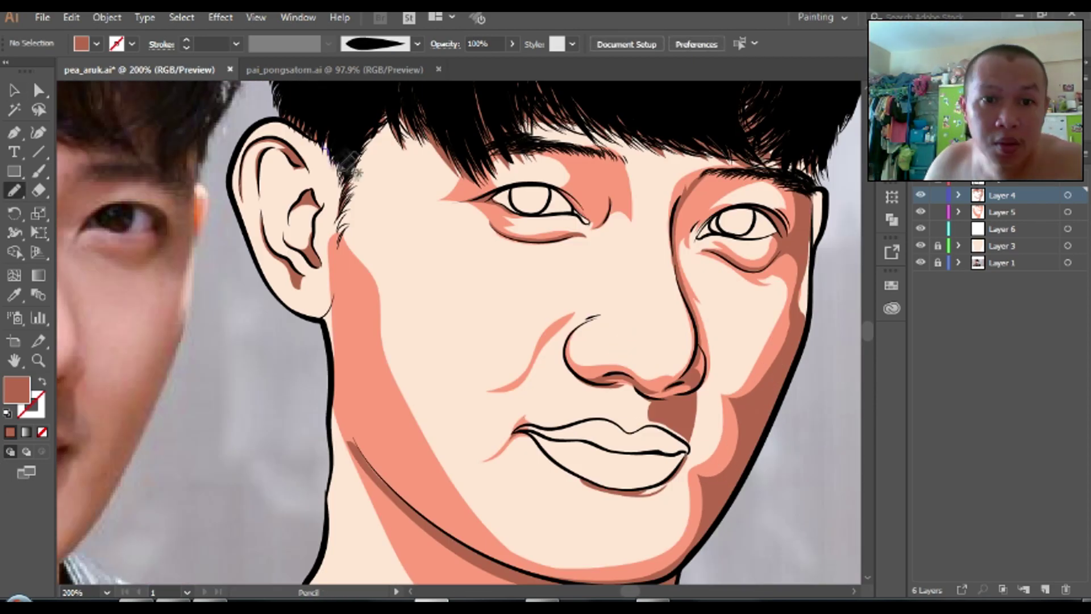
Step: Draw light shadows at the temple, along the jaw to the ear, and inside the ear
drag(348, 250, 375, 152)
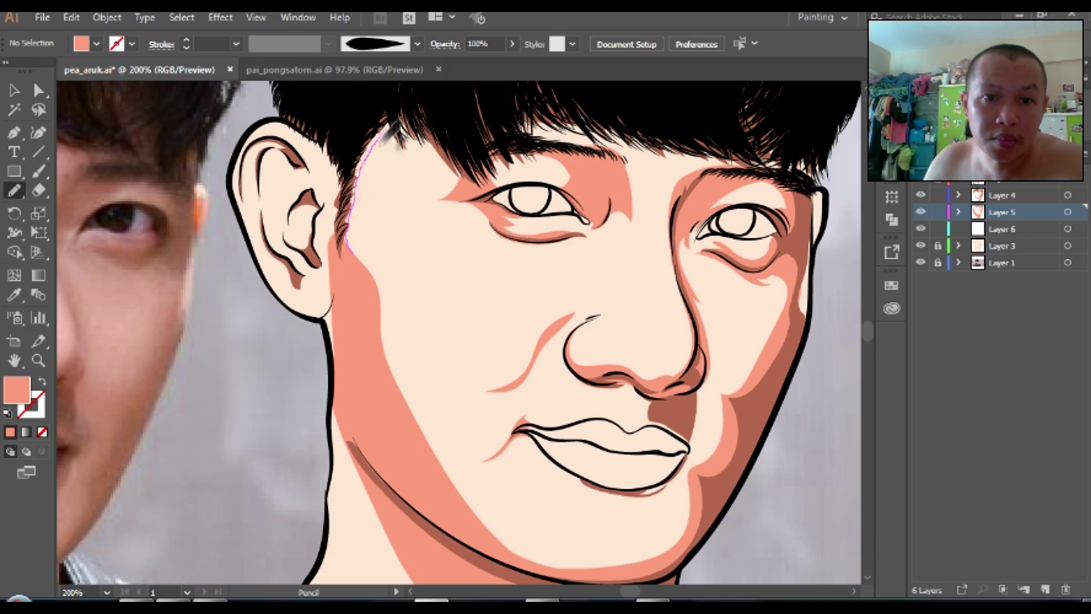
key(ctrl+minus)
key(ctrl+minus)
key(v)
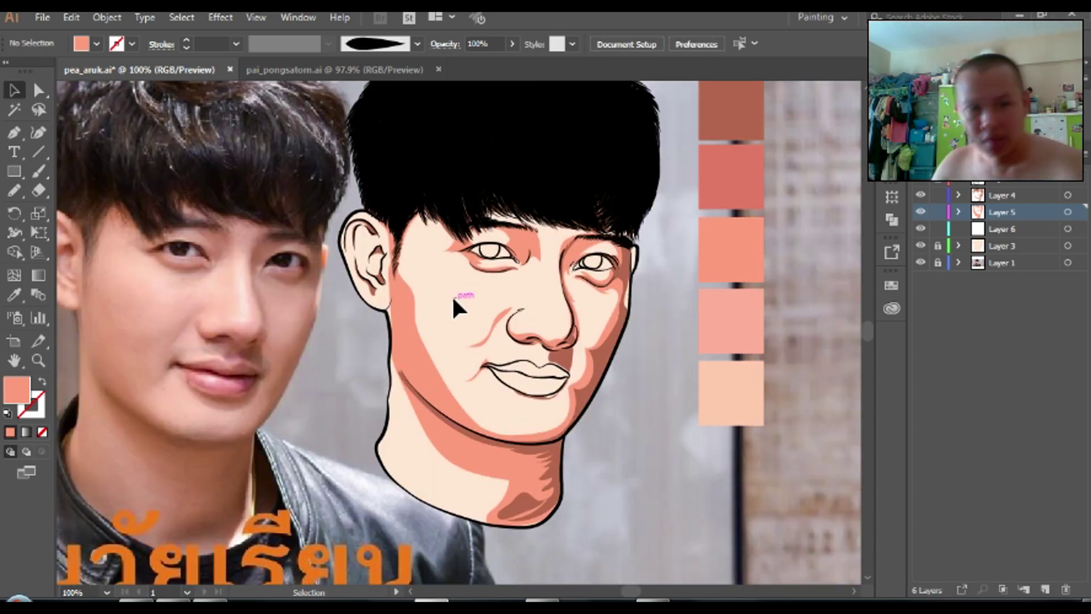
key(n)
drag(500, 434, 392, 293)
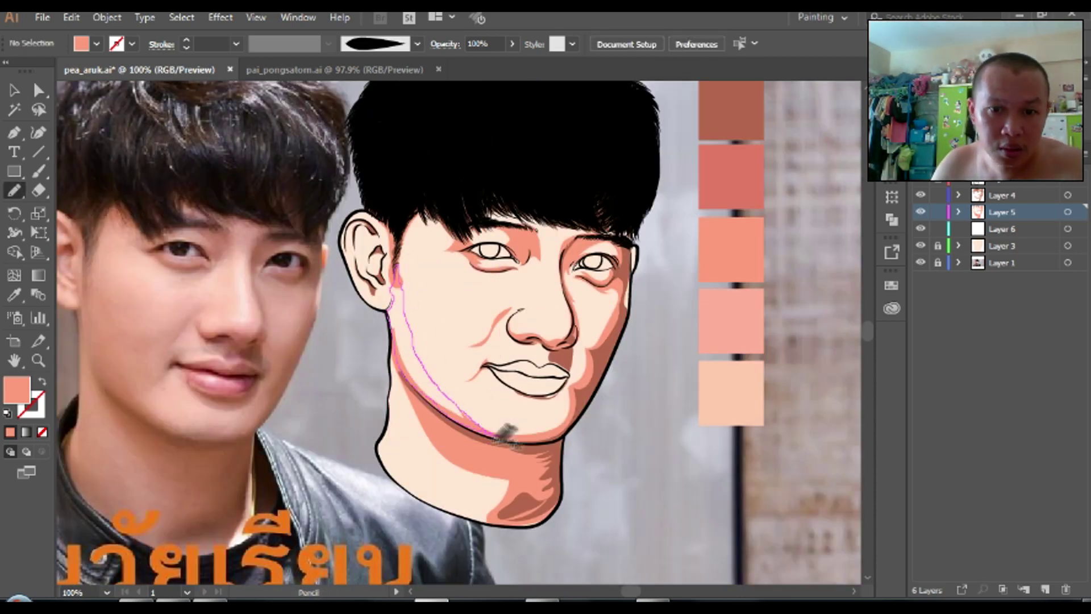
scroll(639, 383, left, 3)
scroll(468, 255, up, 1)
scroll(469, 254, up, 1)
mouse_move(465, 248)
mouse_down()
mouse_move(441, 279)
mouse_move(431, 267)
mouse_up()
scroll(423, 270, up, 2)
Step: On the lighter salmon layer, draw shading inside the ear and a light fill on the earlobe
ctrl+click(585, 451)
drag(531, 301, 532, 302)
scroll(545, 341, down, 2)
scroll(549, 369, down, 1)
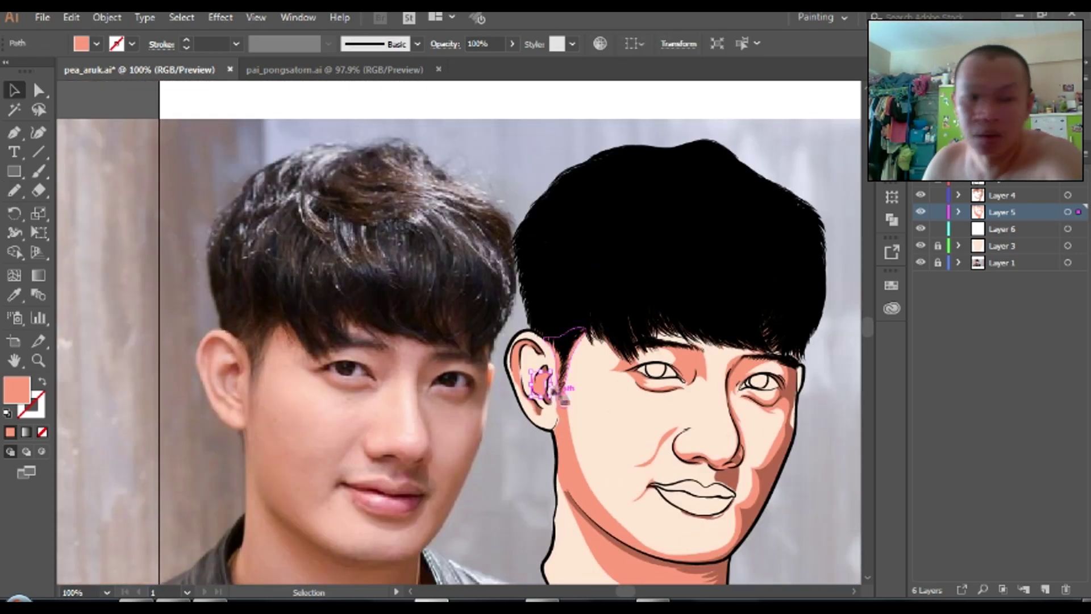
scroll(596, 406, up, 3)
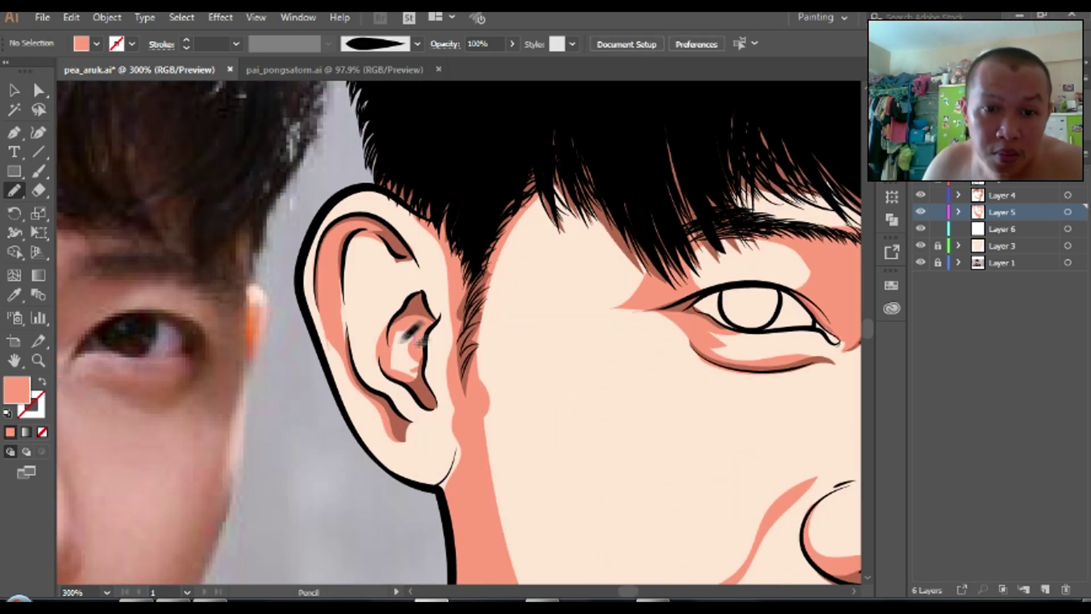
drag(421, 344, 412, 332)
scroll(591, 341, down, 3)
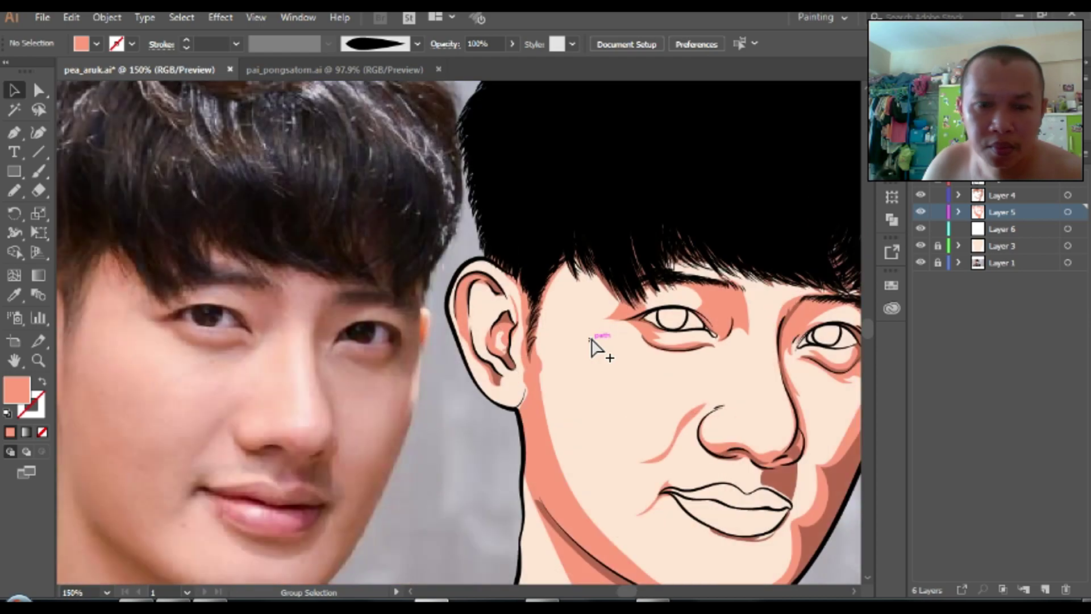
scroll(589, 341, up, 2)
key(n)
key(v)
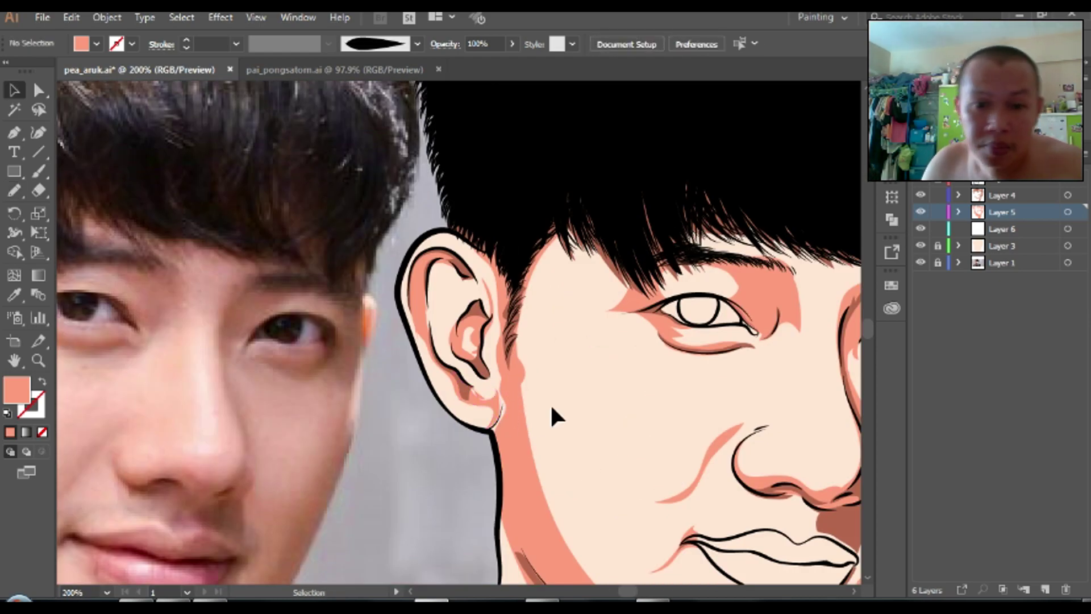
drag(504, 439, 550, 521)
scroll(451, 486, down, 2)
scroll(427, 459, down, 2)
Step: Draw light shading along the left jaw
key(v)
key(n)
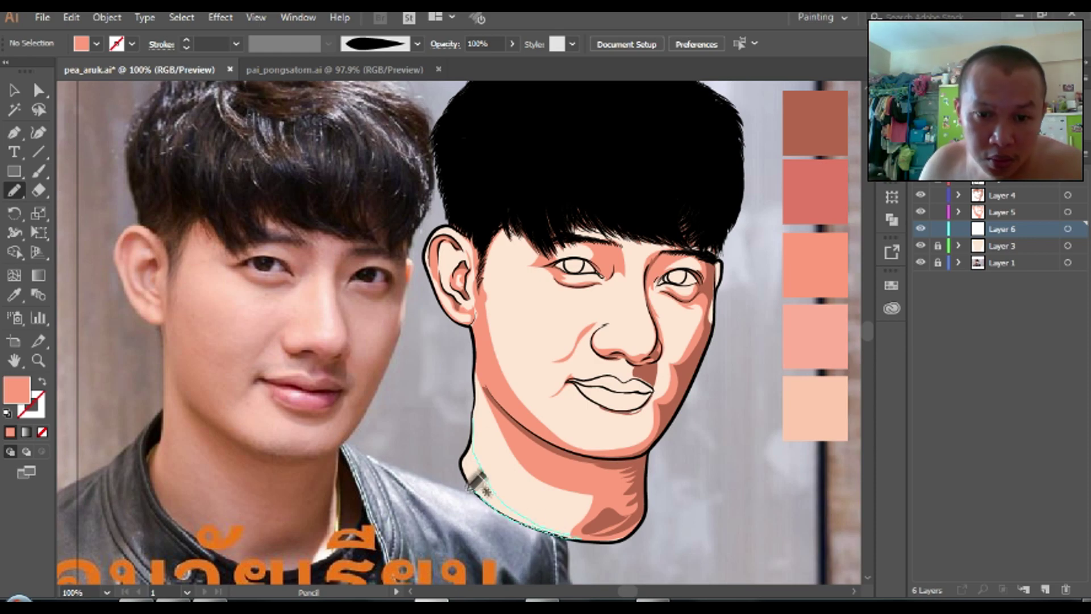
drag(469, 486, 472, 424)
key(v)
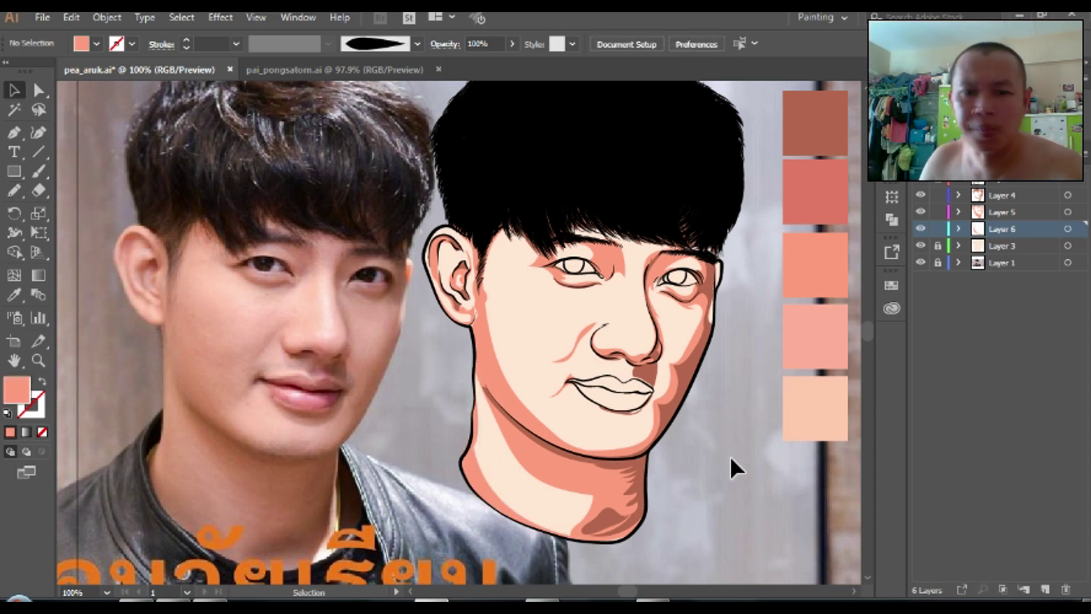
scroll(731, 460, up, 1)
key(n)
key(v)
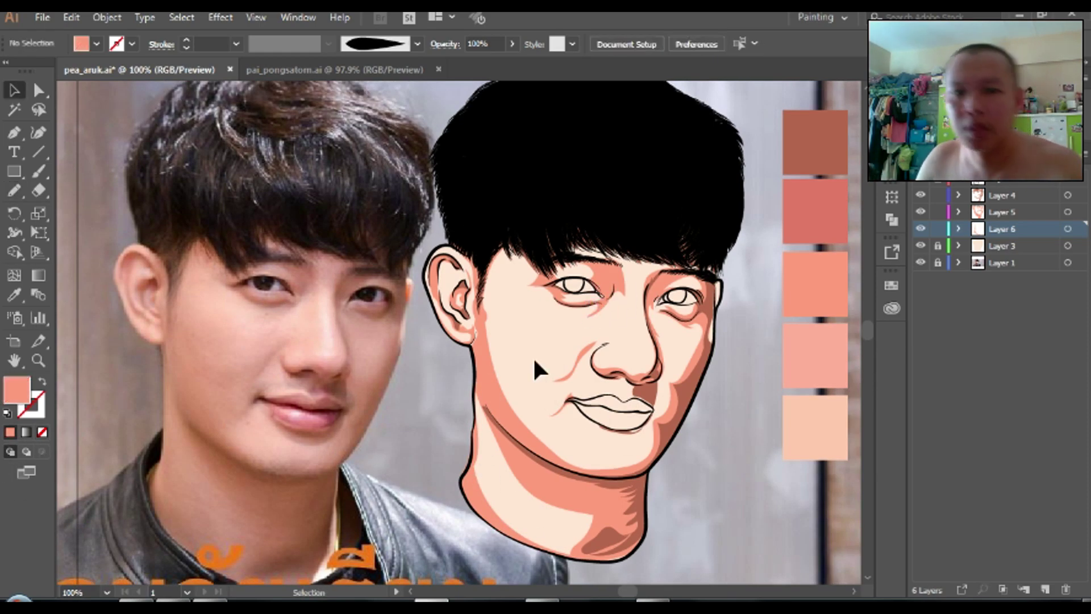
click(534, 369)
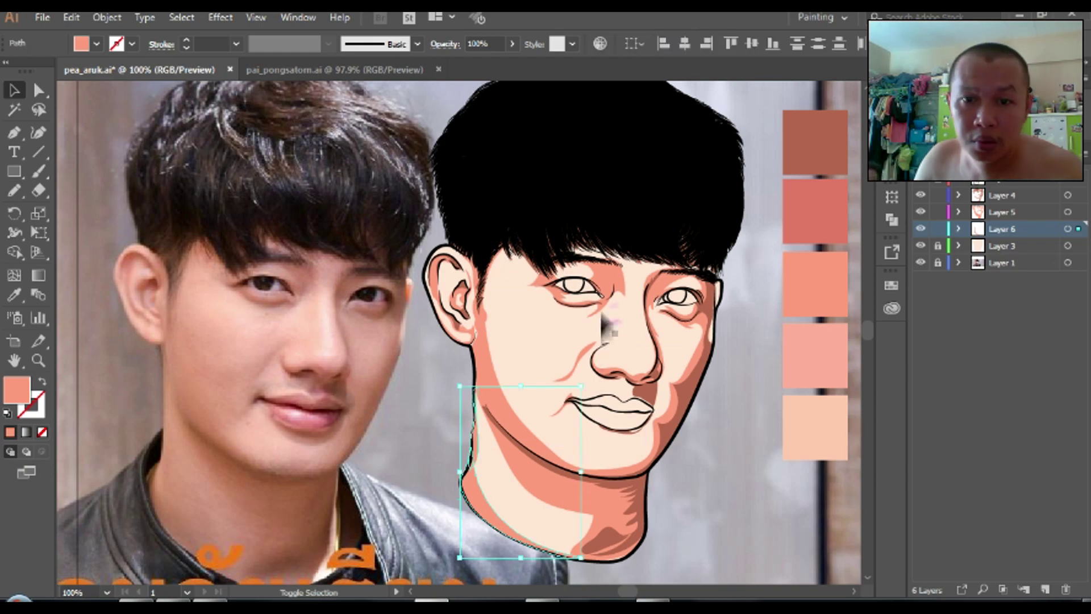
Step: On Layer 6, draw salmon shadows across the left cheek, right jaw, chin and right cheek
click(740, 367)
key(n)
scroll(755, 365, down, 1)
drag(623, 242, 652, 341)
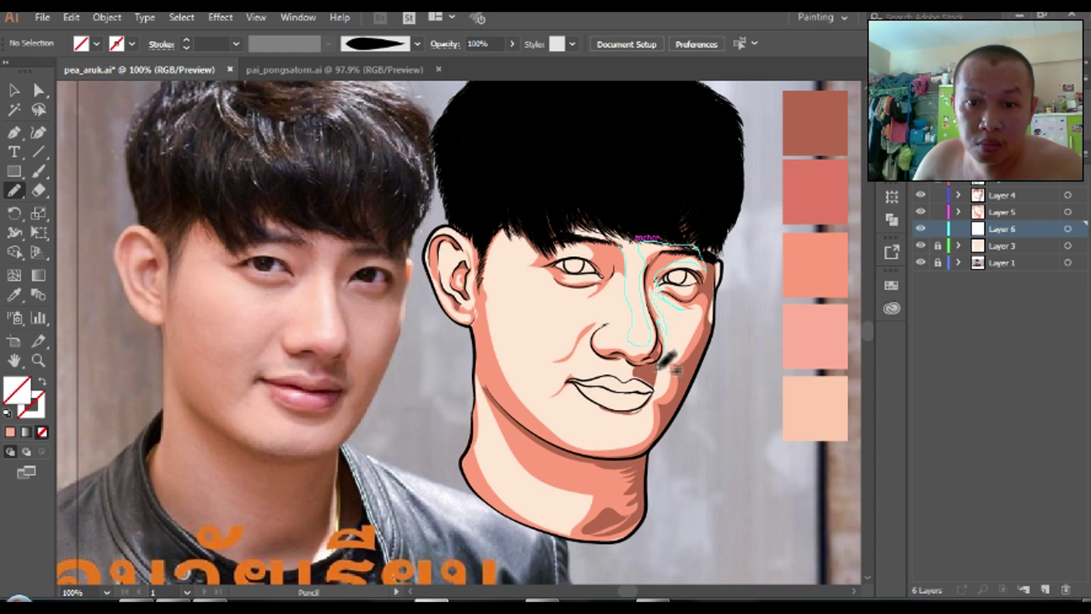
scroll(738, 426, down, 2)
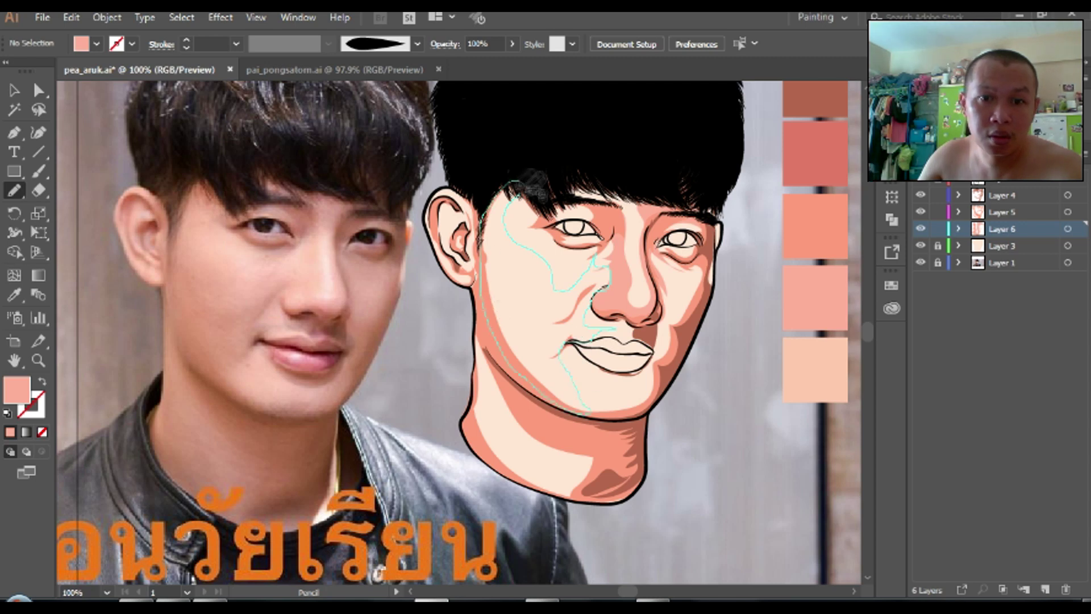
drag(510, 193, 512, 192)
mouse_move(706, 257)
mouse_down()
mouse_move(629, 378)
mouse_move(573, 398)
mouse_up()
drag(653, 389, 665, 291)
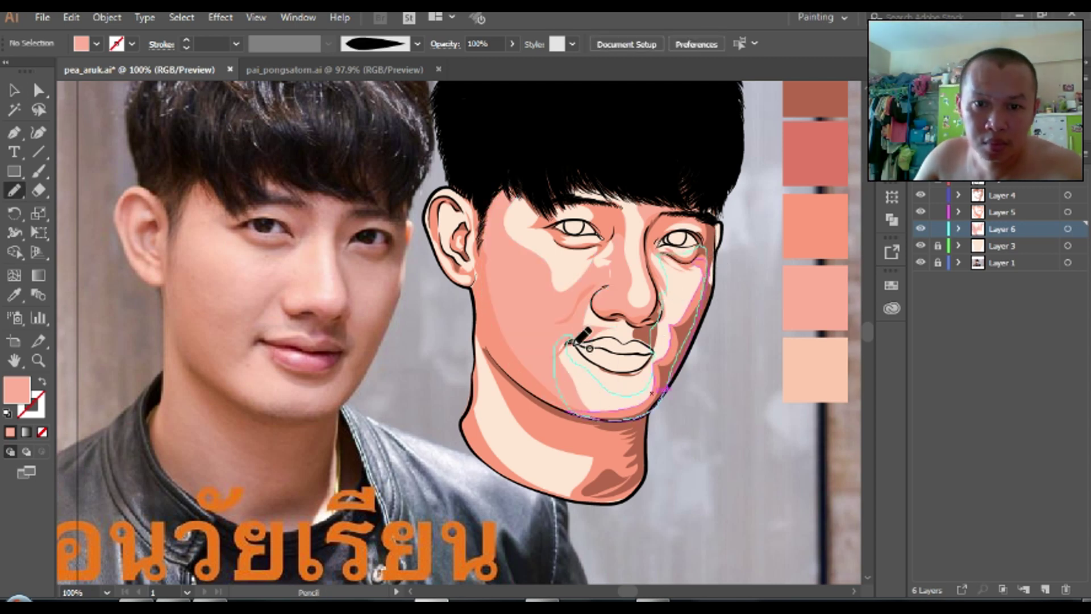
scroll(710, 227, up, 4)
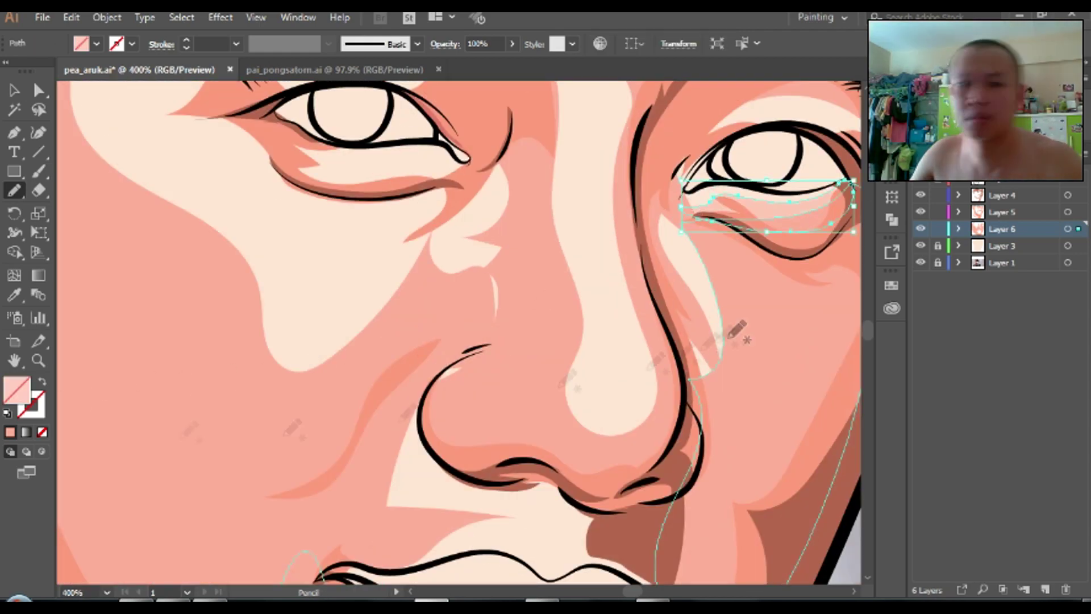
scroll(823, 336, down, 4)
Step: Add shadows below the left eye and beside the nose (Layer 5), plus an eyebrow stroke
drag(679, 298, 650, 276)
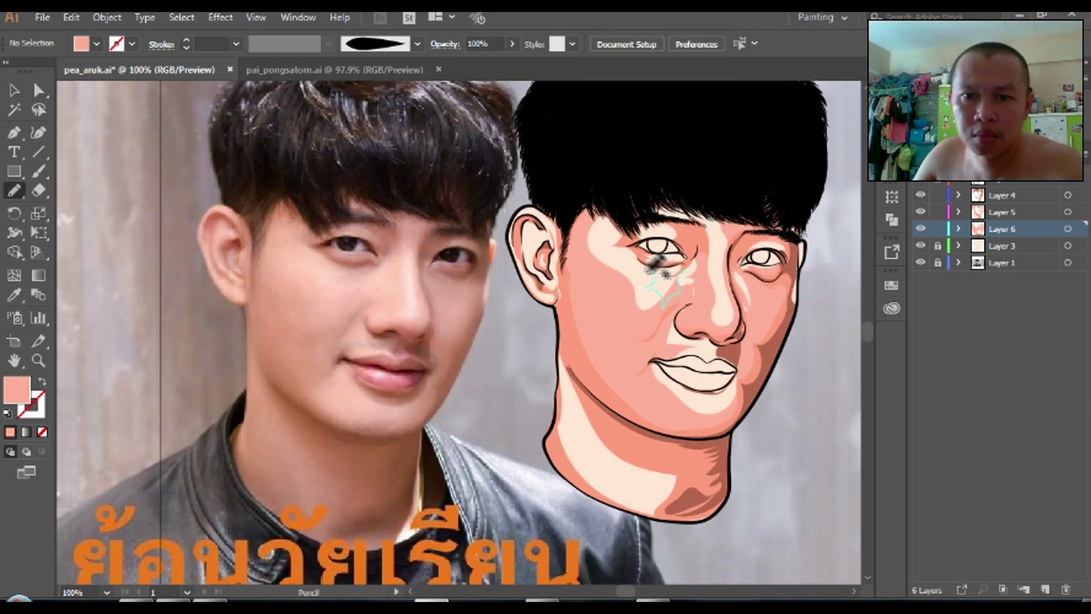
scroll(786, 398, down, 2)
mouse_move(567, 351)
mouse_down()
mouse_move(659, 471)
mouse_move(675, 465)
mouse_up()
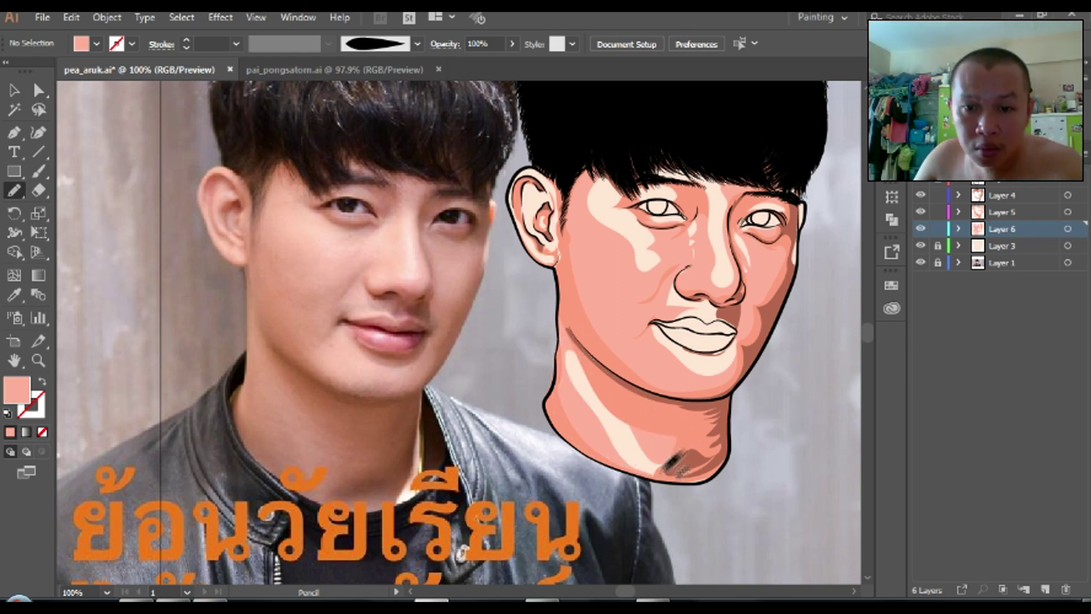
scroll(772, 390, up, 1)
scroll(772, 389, up, 5)
click(1002, 212)
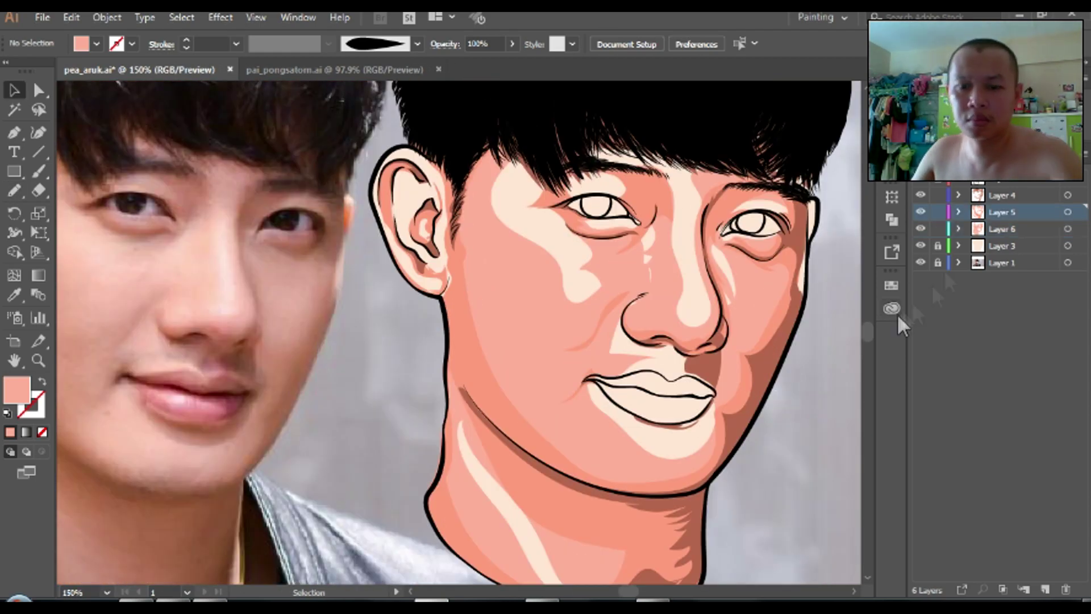
drag(717, 355, 718, 358)
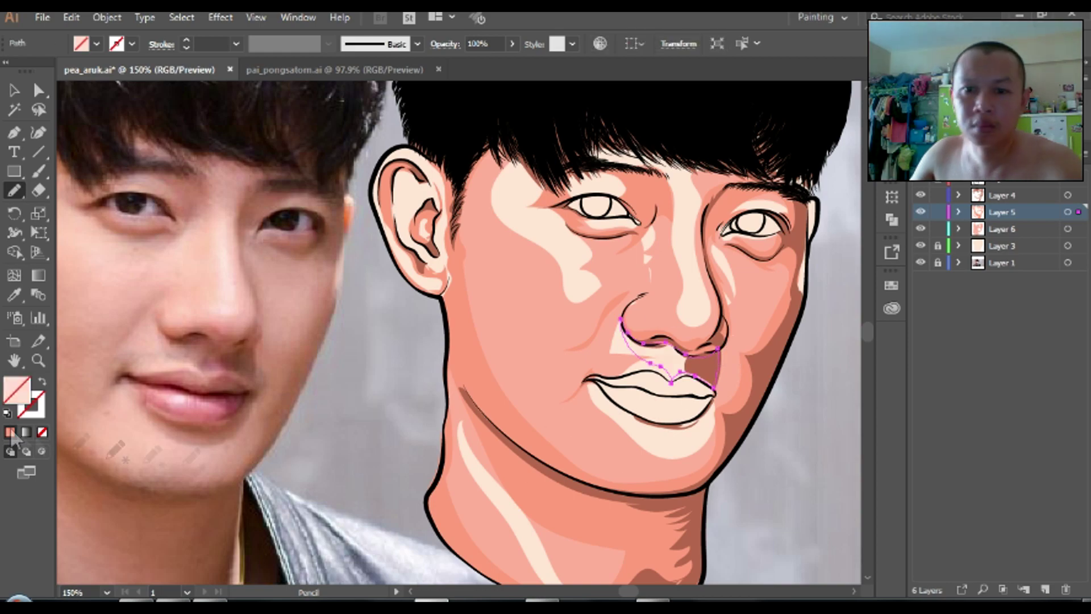
click(1001, 229)
scroll(810, 404, down, 3)
drag(740, 264, 654, 216)
key(v)
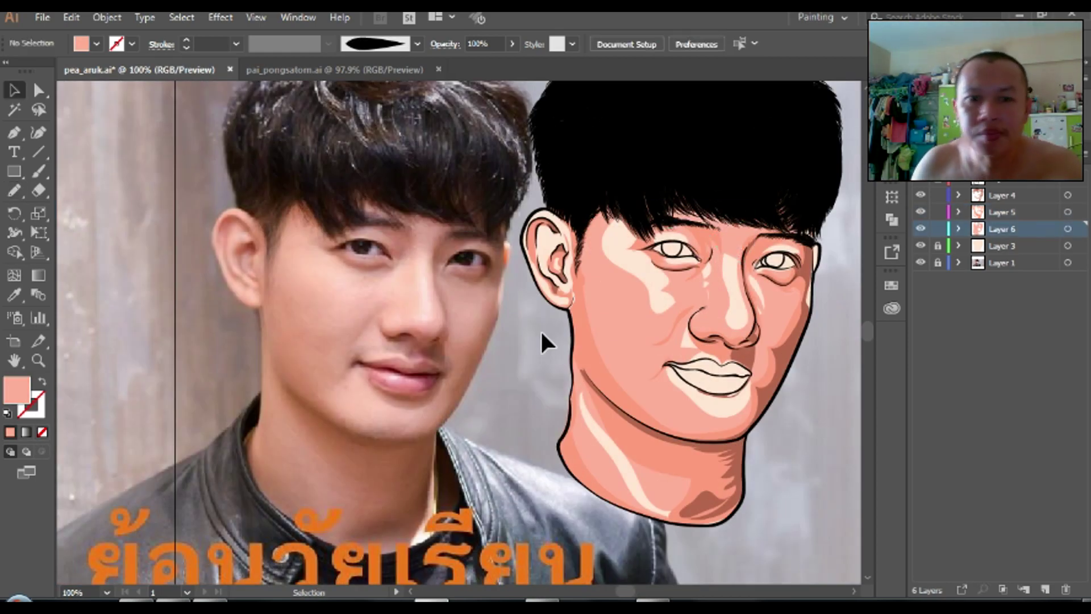
Step: Draw a highlight shape on the nose
drag(733, 329, 739, 339)
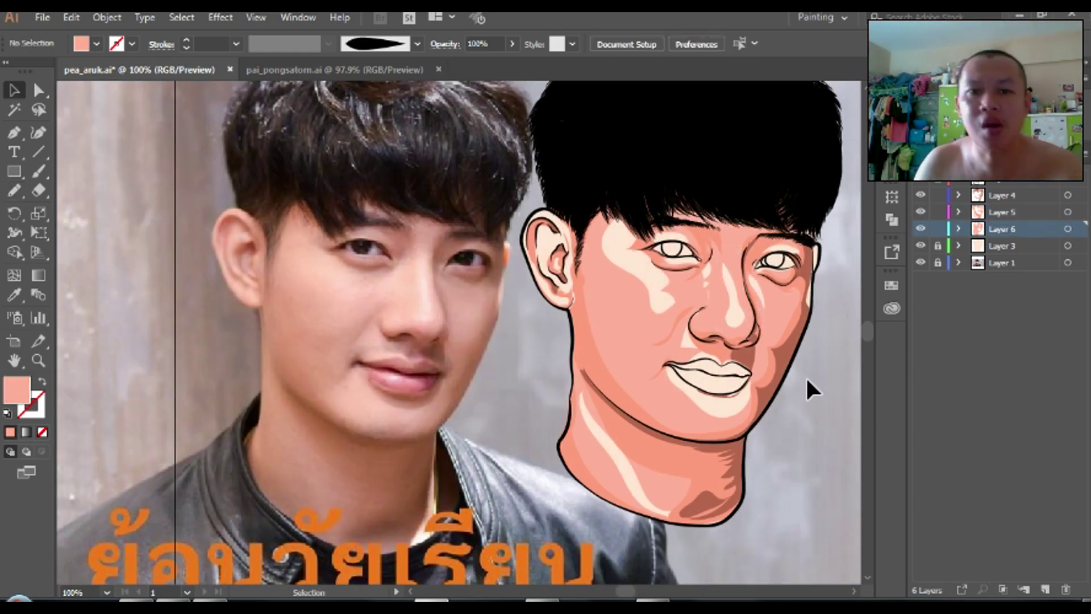
ctrl+click(805, 374)
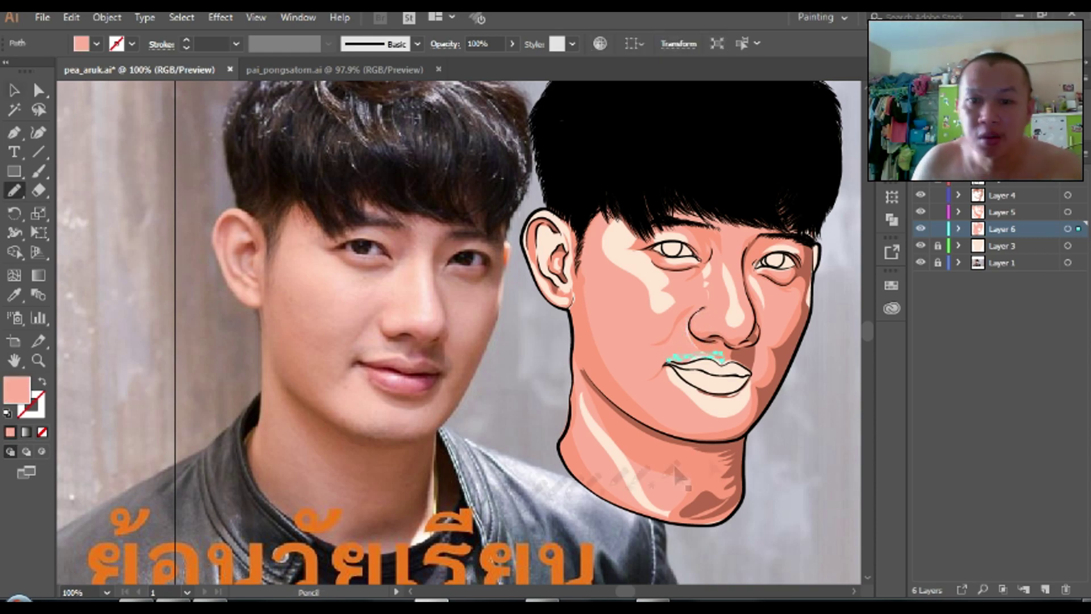
scroll(734, 357, up, 3)
scroll(787, 358, down, 3)
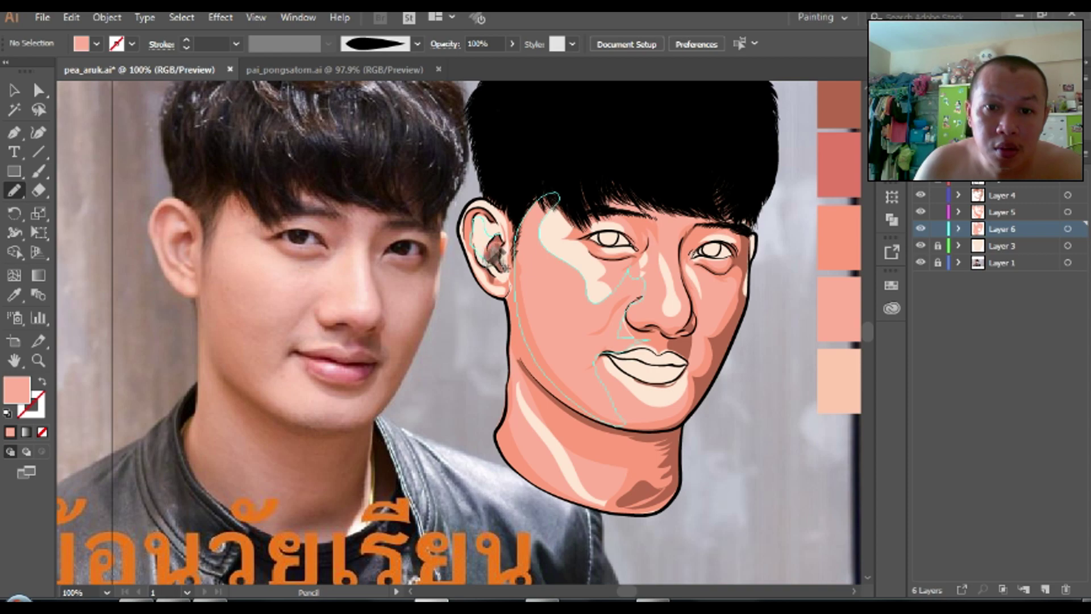
Step: Set the fill to salmon and start a shading stroke near the nostril after undoing two attempts
key(v)
click(10, 432)
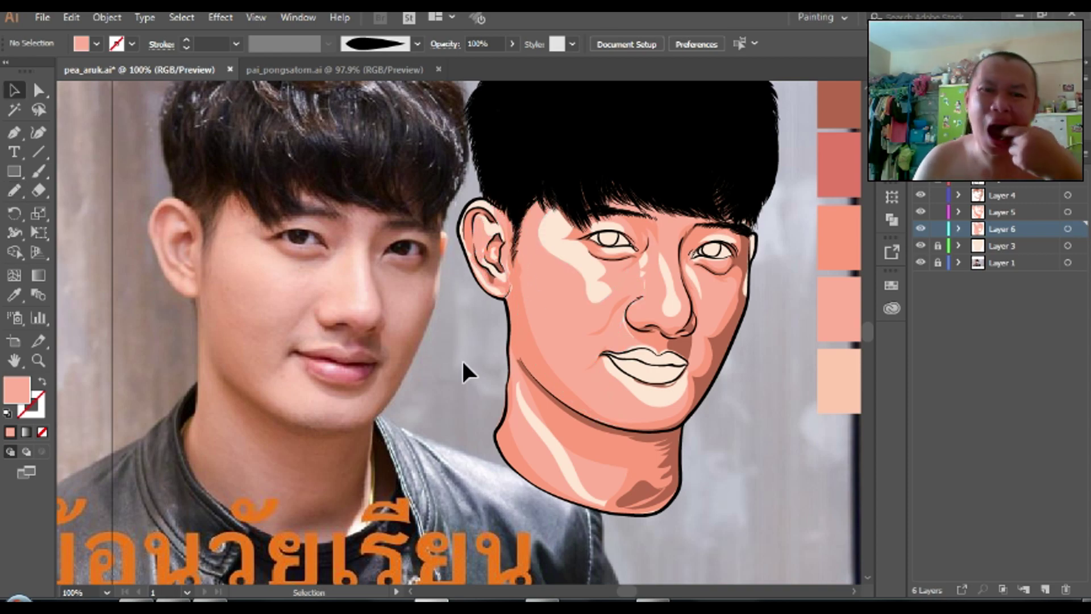
scroll(461, 359, up, 1)
key(n)
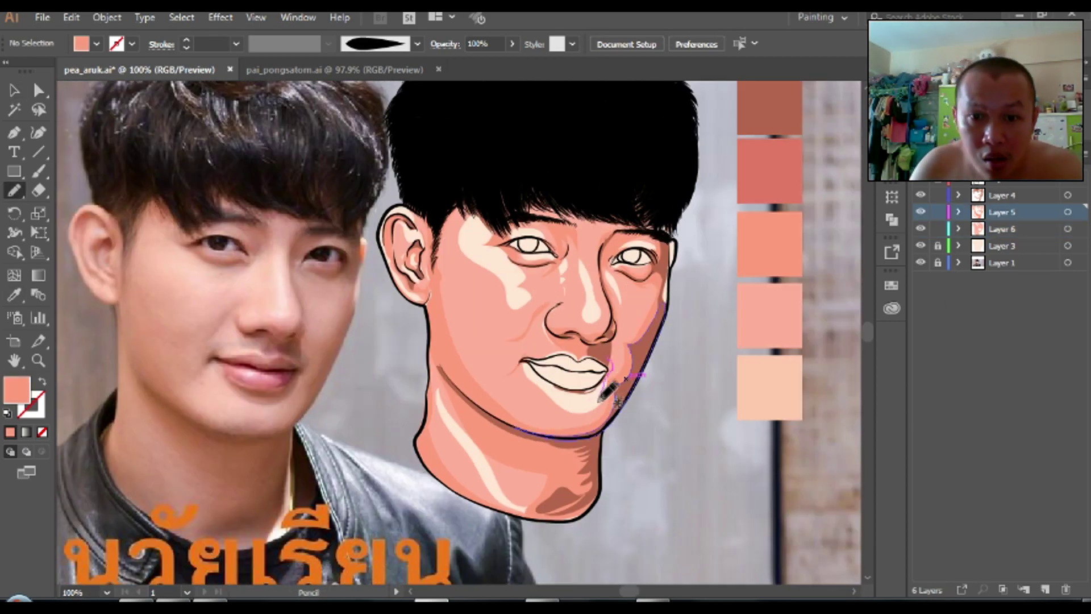
drag(609, 375, 610, 376)
key(ctrl+z)
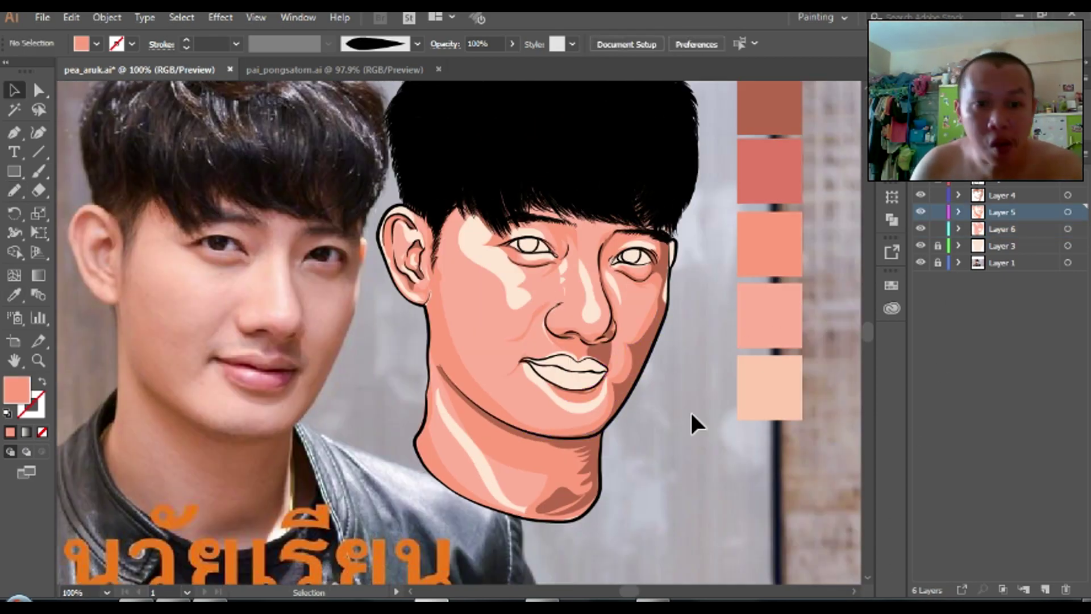
drag(551, 325, 611, 328)
key(ctrl+z)
scroll(659, 375, up, 3)
drag(350, 164, 341, 200)
Step: Add Layer 7 with a light peach fill and draw a highlight near the lower lip
key(ctrl+1)
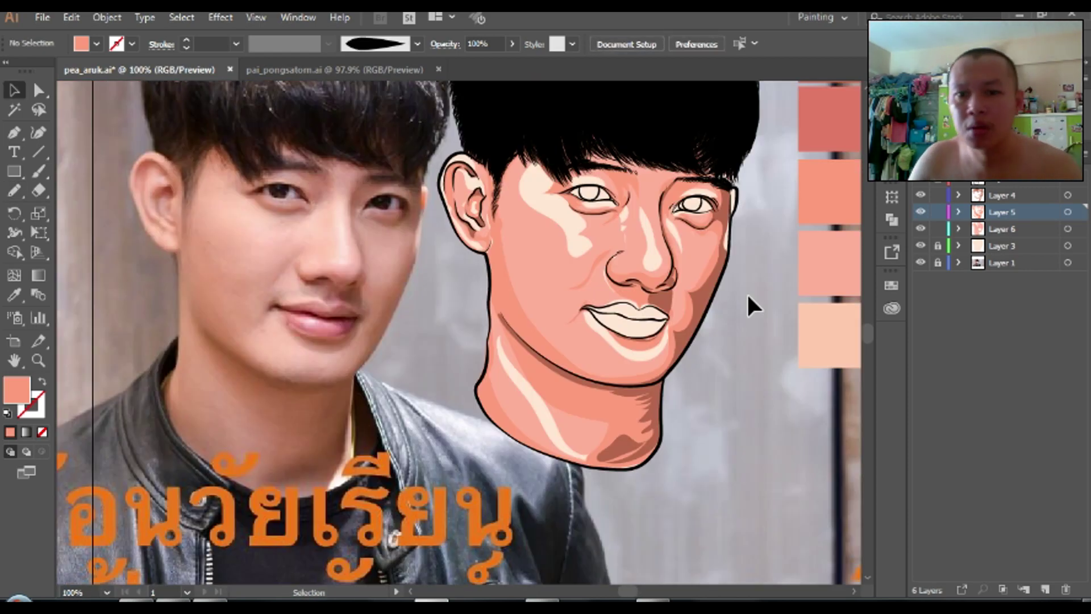
key(ctrl+l)
drag(648, 361, 623, 349)
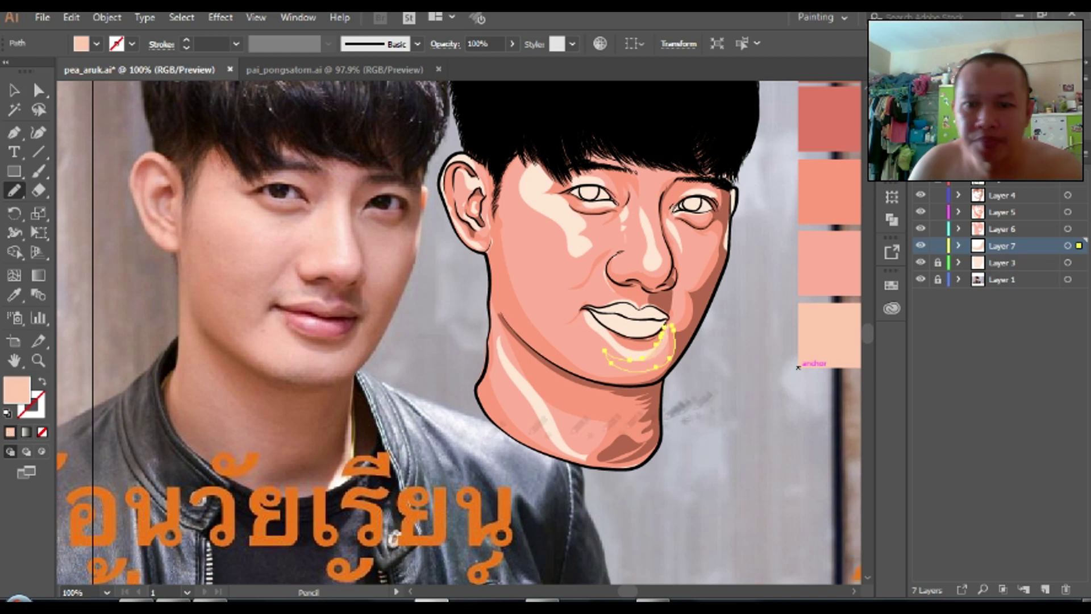
Step: Draw two highlight shapes under the eye and deselect them
scroll(741, 304, up, 2)
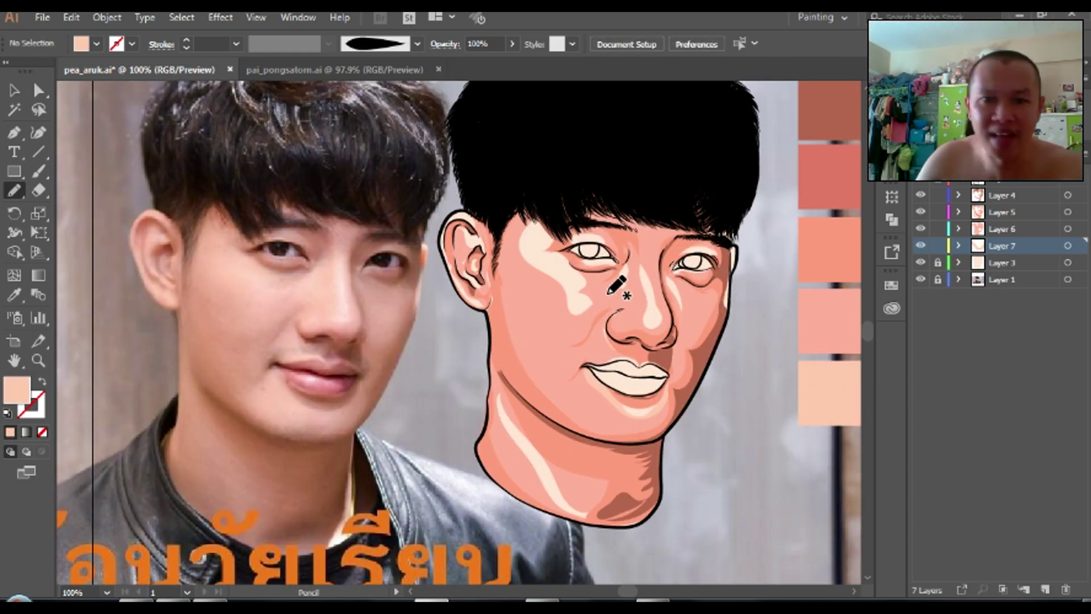
drag(548, 278, 560, 270)
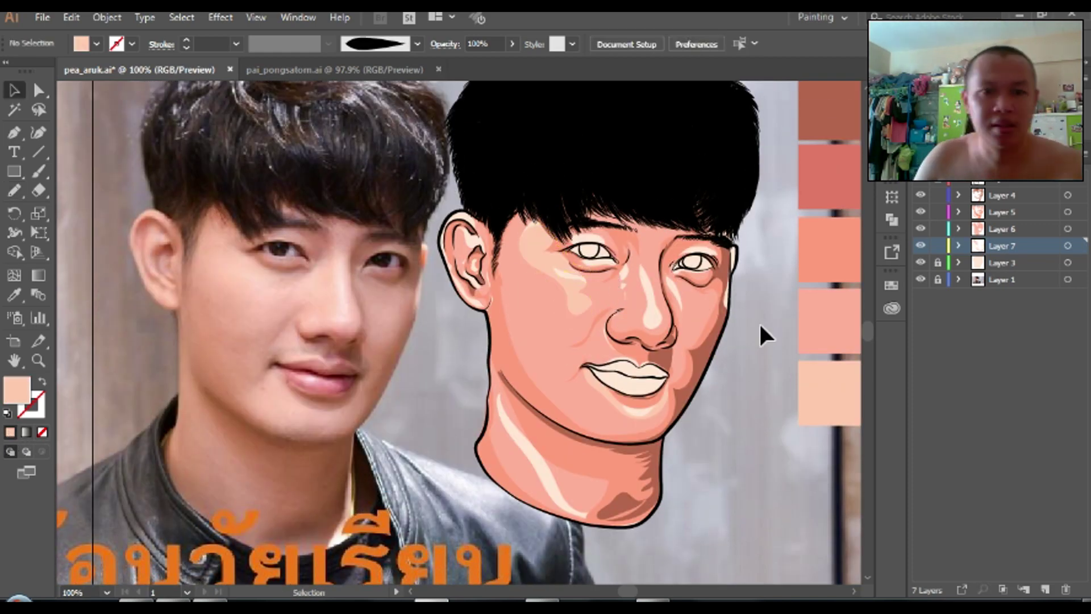
scroll(633, 284, up, 2)
drag(613, 227, 614, 247)
key(ctrl+shift+a)
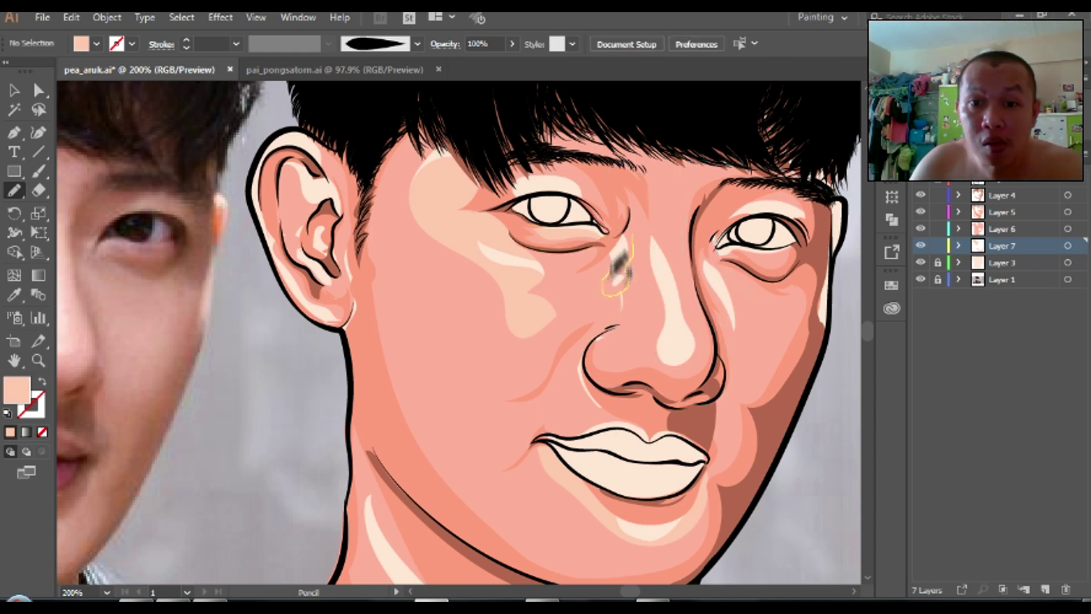
scroll(837, 410, down, 2)
scroll(837, 410, up, 2)
scroll(509, 375, down, 2)
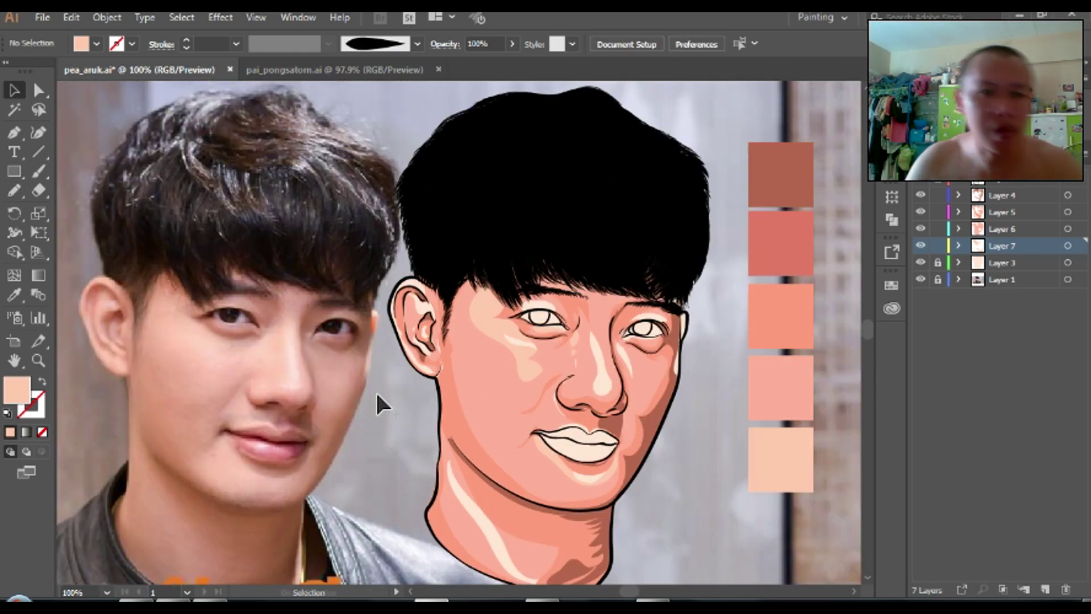
Step: Draw highlights near the ear and along the ear outline
key(n)
drag(440, 295, 415, 316)
key(ctrl+shift+a)
mouse_move(445, 366)
mouse_down()
mouse_move(400, 312)
mouse_move(441, 341)
mouse_up()
key(ctrl+shift+a)
scroll(645, 368, down, 1)
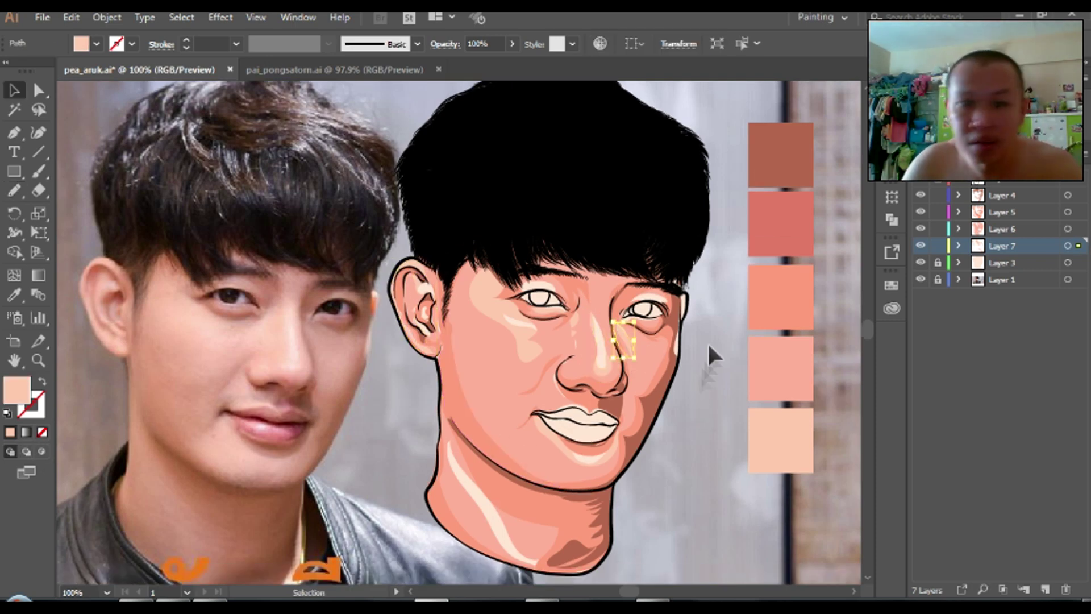
Step: Draw a highlight beside the nose bridge and change the fill colour to white
drag(636, 292, 666, 310)
key(ctrl+shift+a)
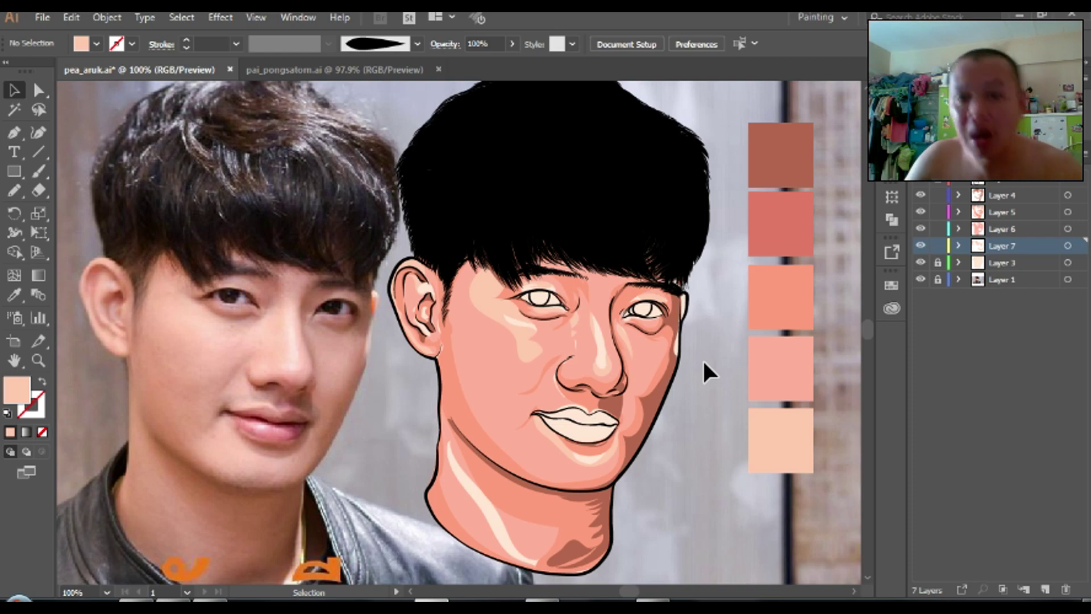
scroll(516, 290, up, 3)
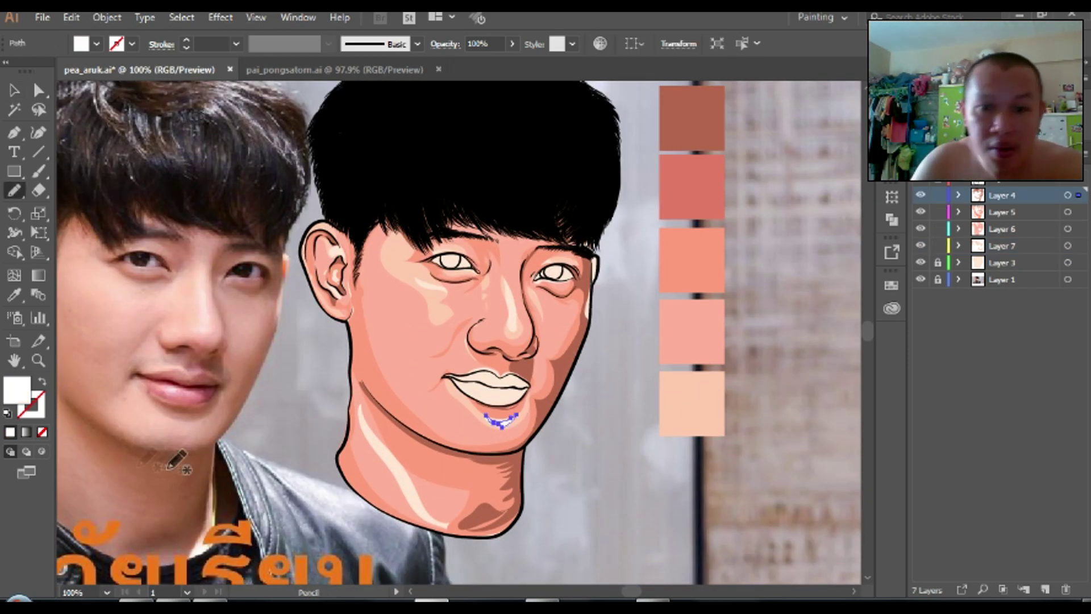
scroll(554, 406, up, 4)
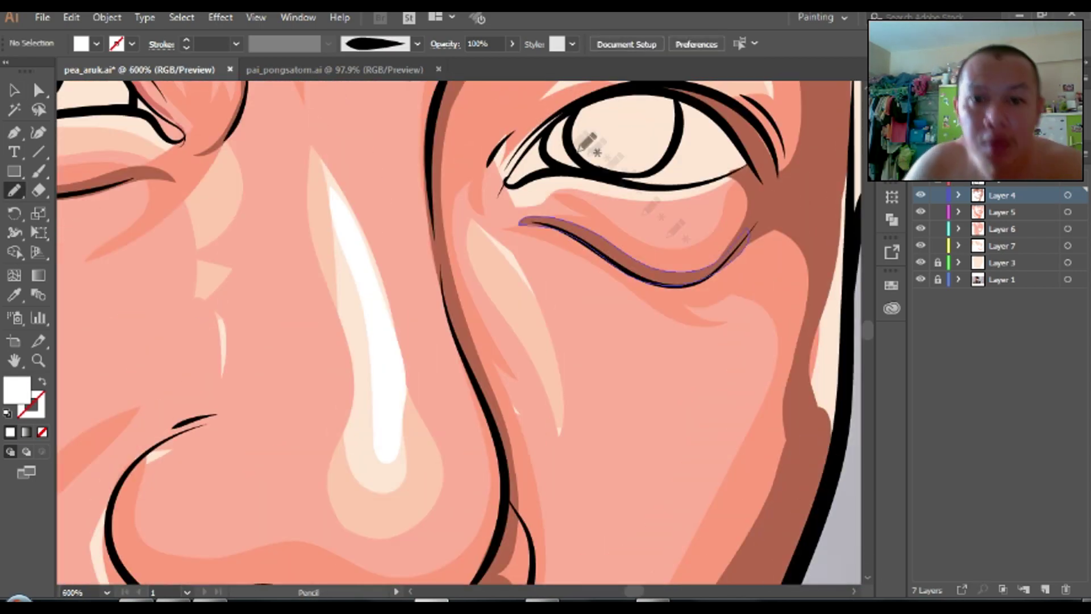
click(10, 433)
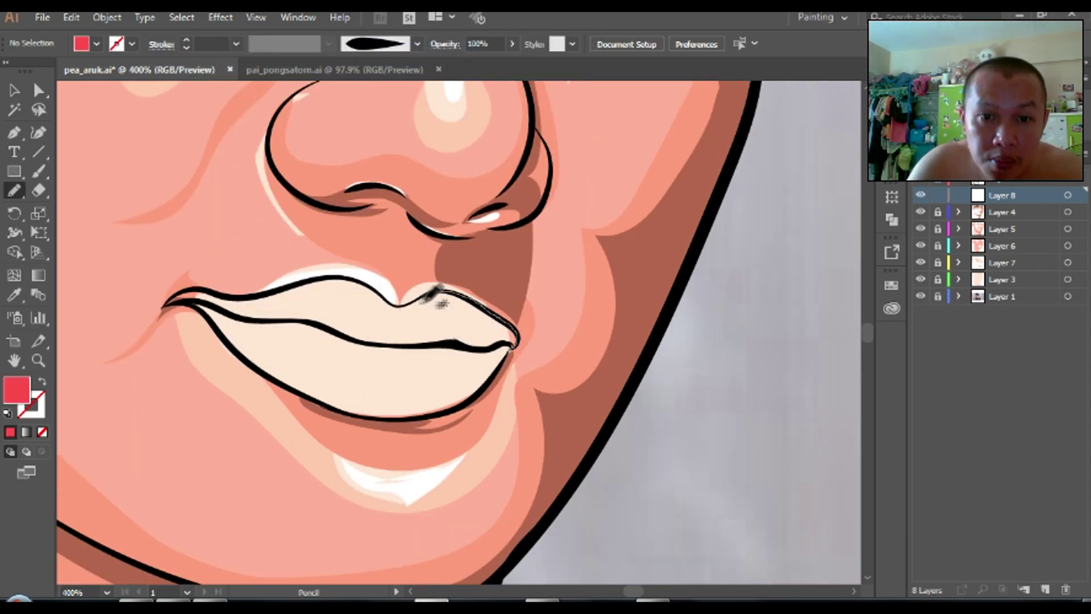
Step: Draw the left upper-lip shape in red and a black pupil inside the iris
drag(431, 292, 239, 296)
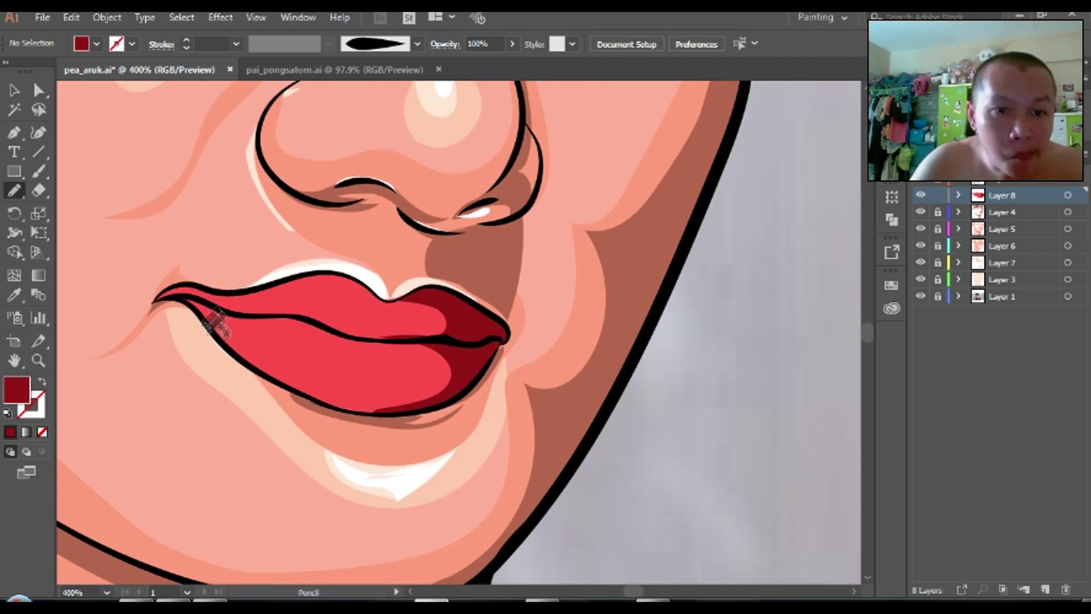
drag(220, 327, 213, 330)
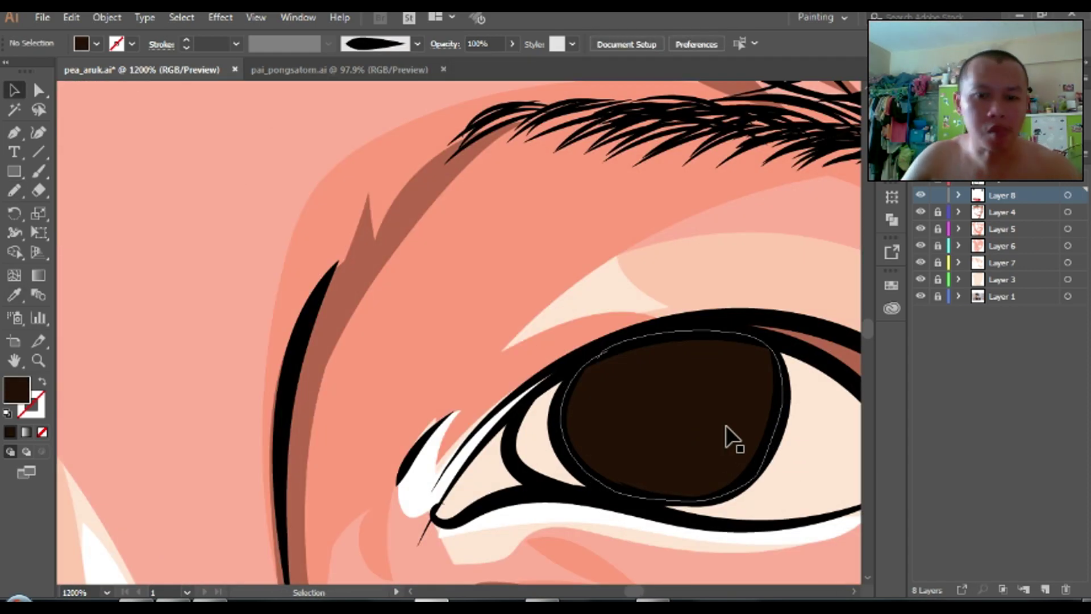
drag(660, 354, 653, 355)
Step: Draw two lighter-brown highlight streaks inside the iris
key(v)
click(713, 469)
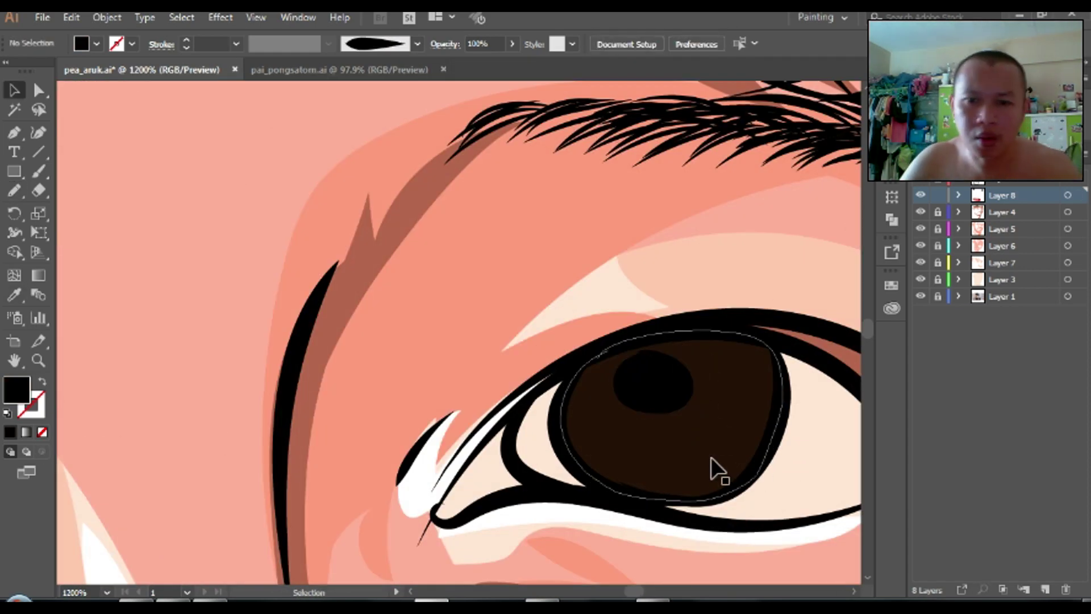
drag(639, 423, 730, 485)
double_click(16, 390)
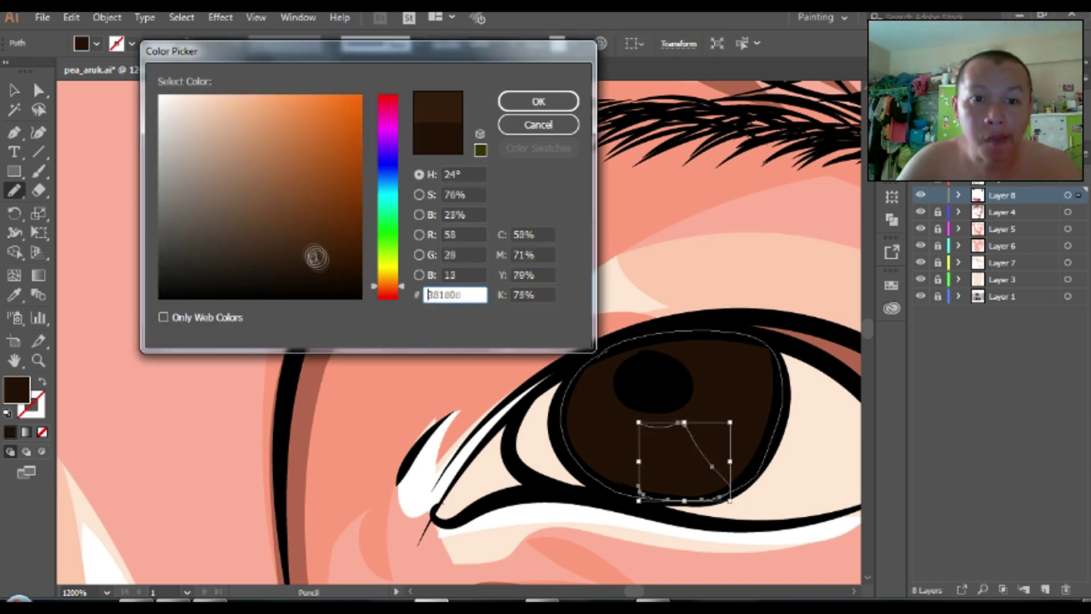
click(536, 100)
key(v)
key(ctrl+shift+a)
drag(710, 418, 698, 396)
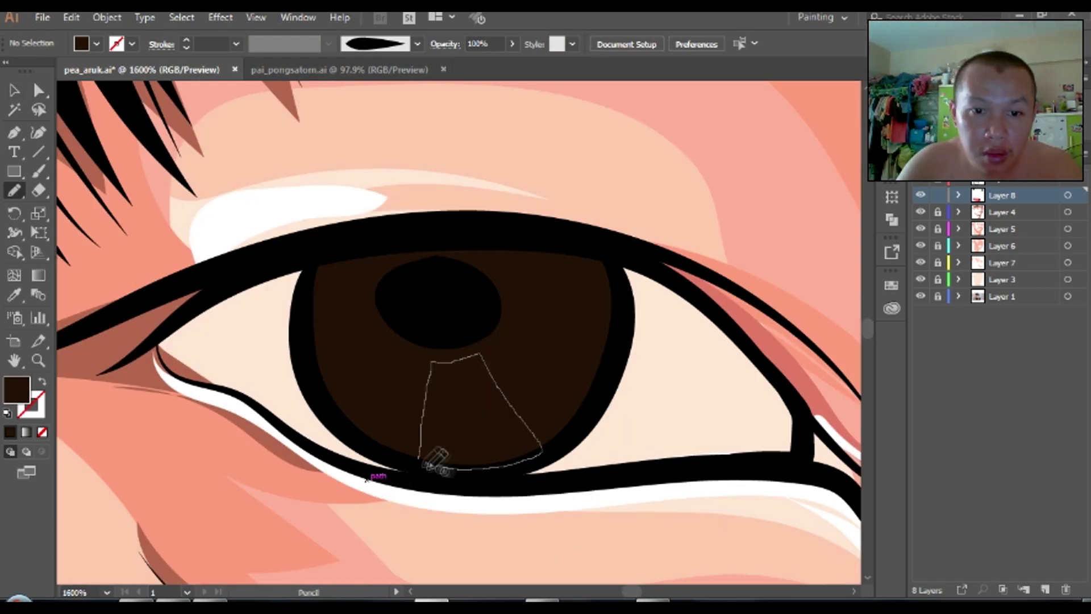
double_click(17, 390)
click(538, 100)
drag(506, 338, 588, 407)
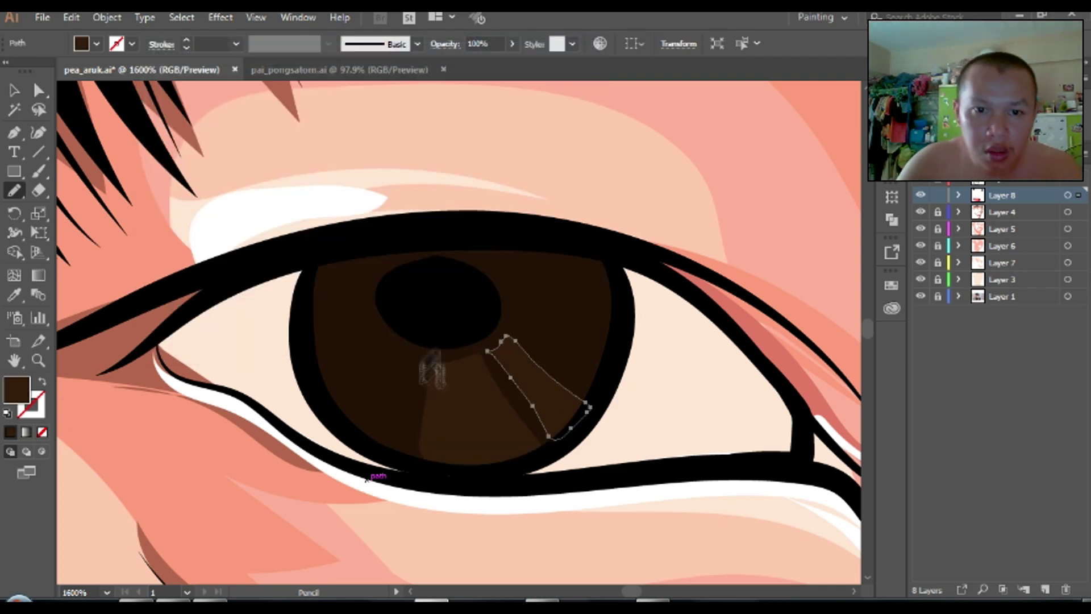
Step: Fill the eye white right of the iris and add a salmon skin shape at the corner
click(10, 431)
drag(618, 257, 619, 260)
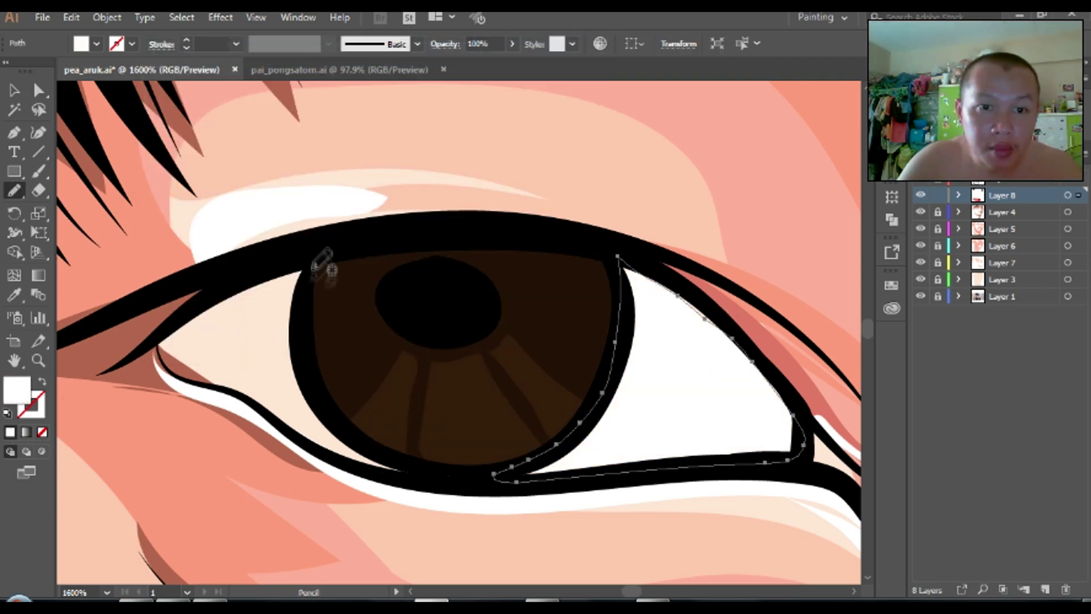
key(ctrl+shift+a)
scroll(560, 366, up, 2)
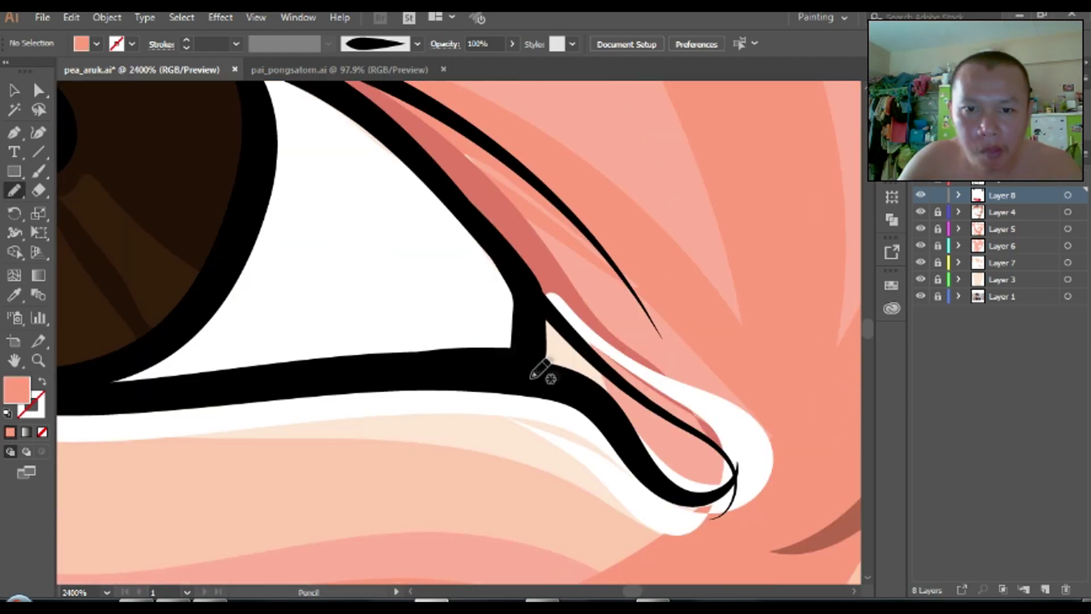
drag(530, 370, 543, 377)
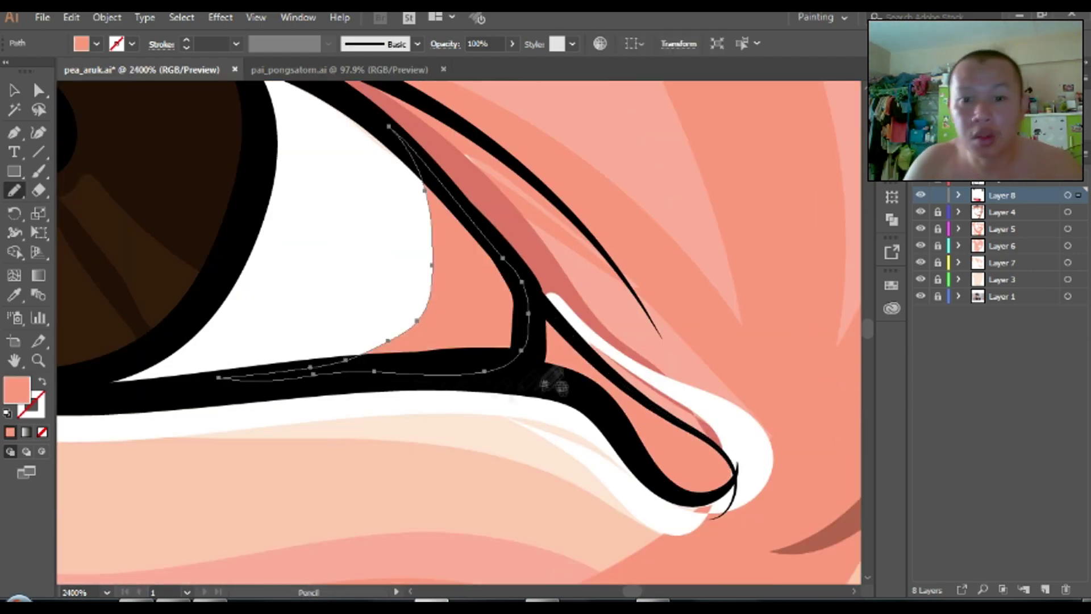
key(ctrl+shift+a)
Step: Zoom in on the eye and draw a lavender shadow shape across it on Layer 4
scroll(585, 528, down, 4)
drag(533, 526, 477, 486)
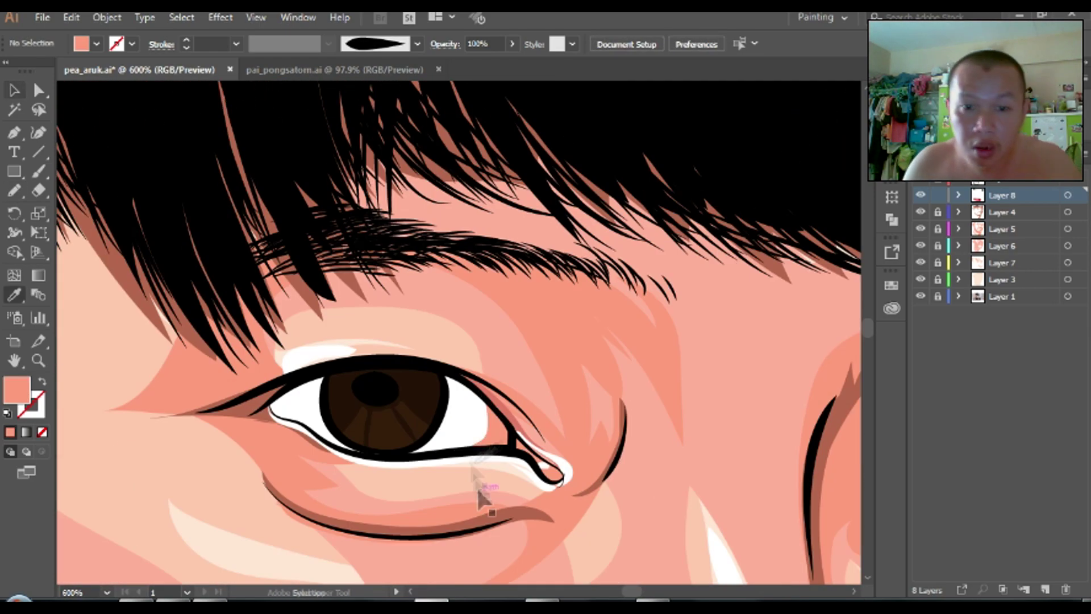
scroll(286, 392, up, 3)
key(v)
drag(355, 344, 207, 482)
double_click(17, 391)
click(207, 121)
click(536, 100)
click(938, 212)
key(n)
drag(823, 500, 820, 509)
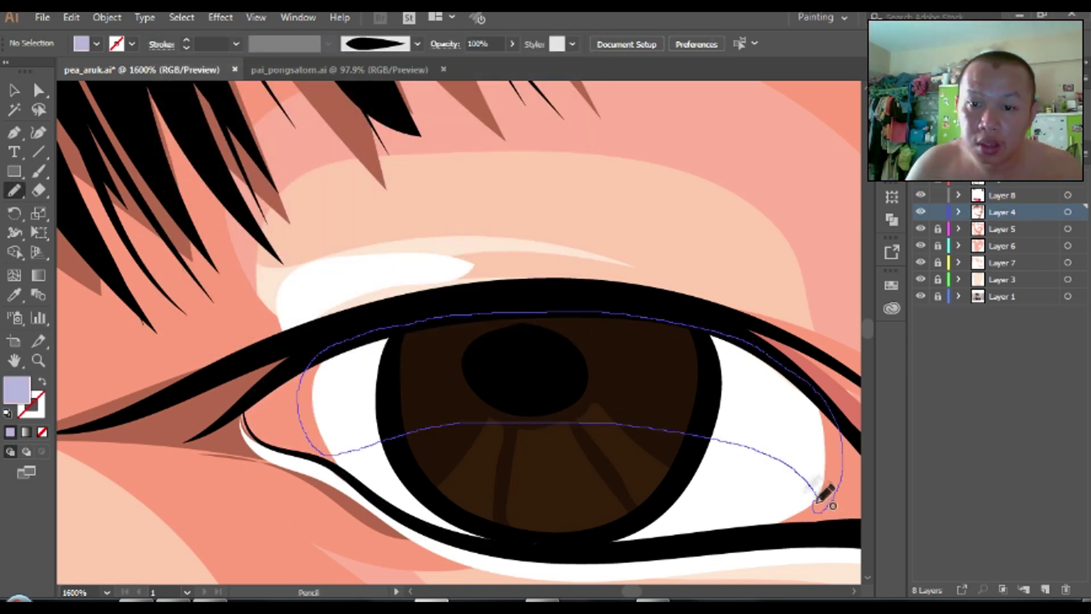
Step: Lock Layer 4 and draw a lavender shadow over the eye white on Layer 8
click(939, 212)
click(1001, 196)
drag(705, 438, 844, 514)
alt+scroll(793, 431, up, 1)
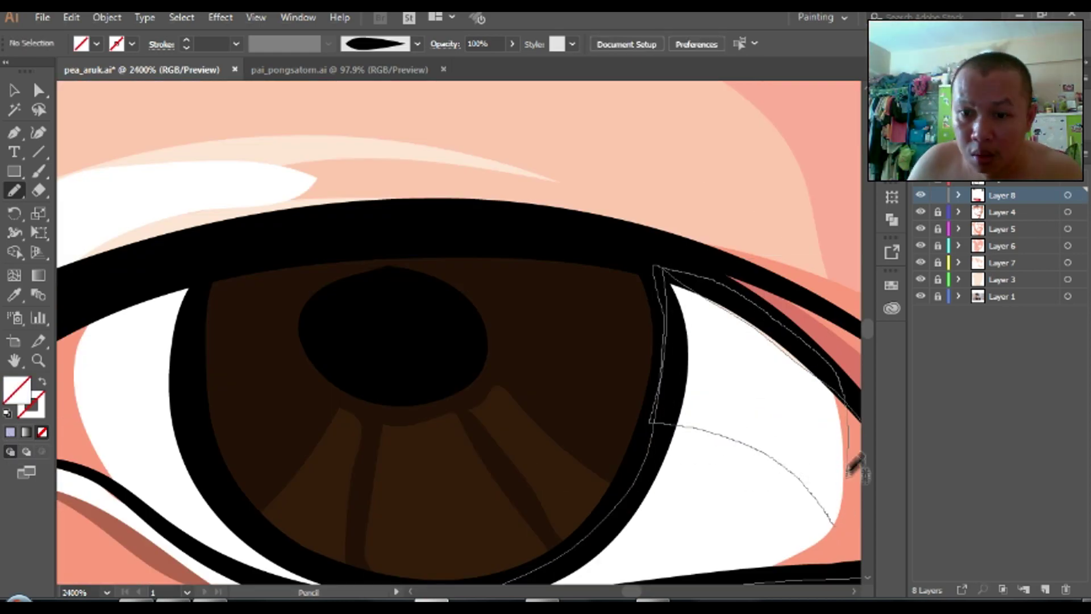
alt+scroll(426, 219, down, 3)
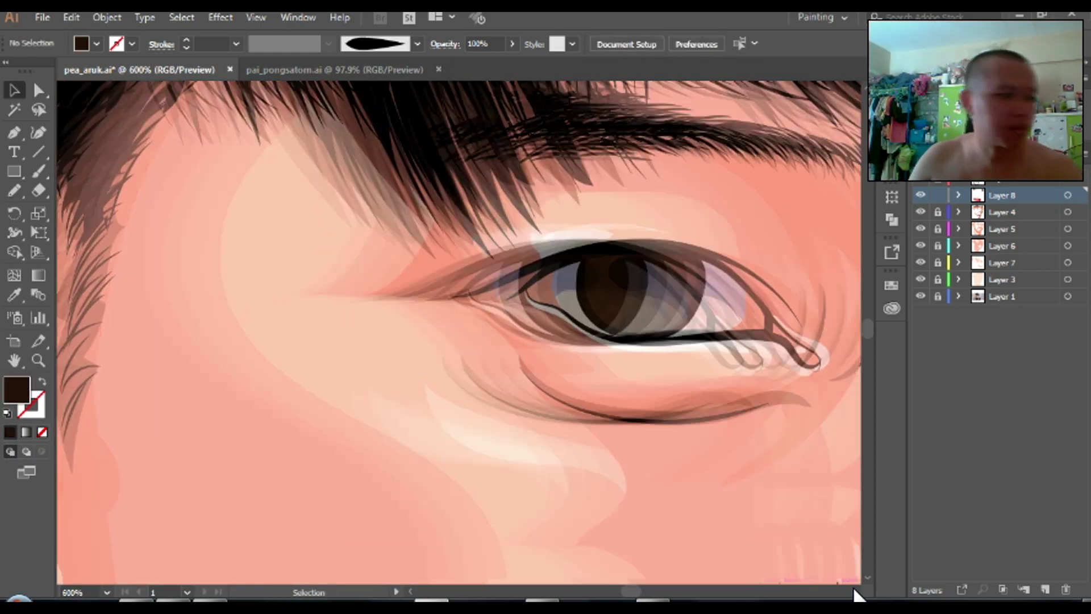
alt+scroll(628, 443, up, 2)
Step: Draw a path from the inner eye corner along the lower eyelid
drag(460, 212, 486, 358)
scroll(682, 216, right, 3)
drag(681, 216, 670, 214)
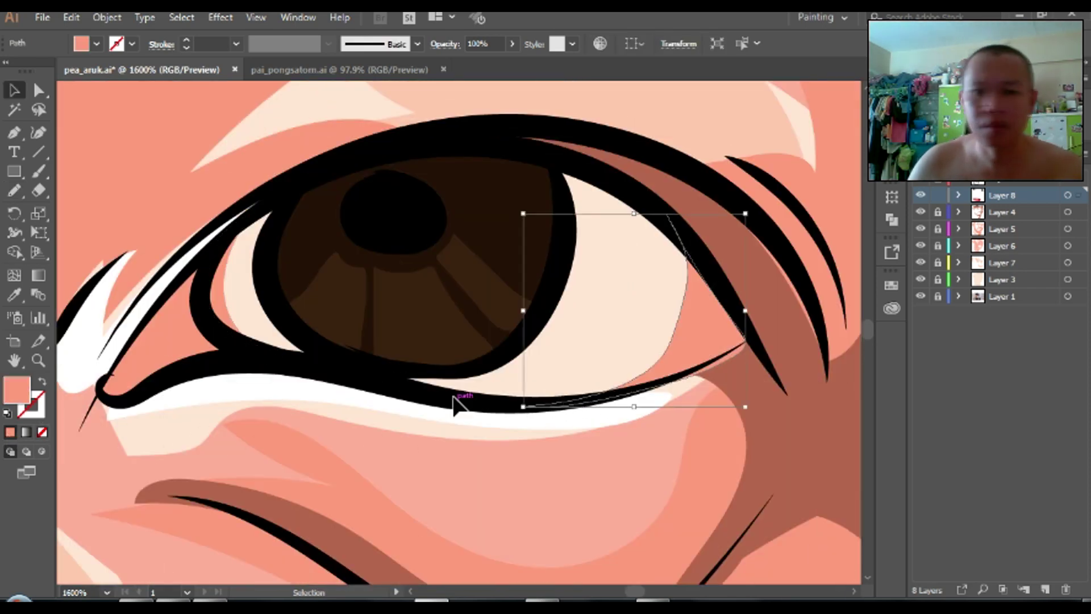
key(ctrl+shift+a)
Step: Add the white of the other eye with a pale blue shadow shape
drag(546, 332, 544, 336)
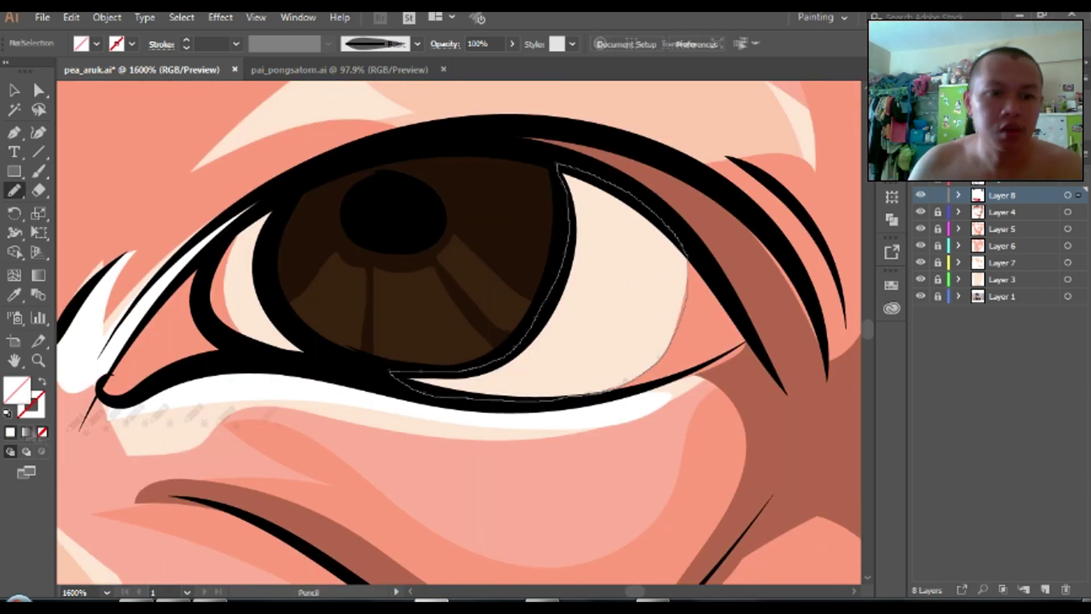
drag(316, 347, 296, 210)
drag(250, 335, 253, 338)
mouse_move(551, 284)
mouse_down()
mouse_move(693, 310)
mouse_move(665, 340)
mouse_up()
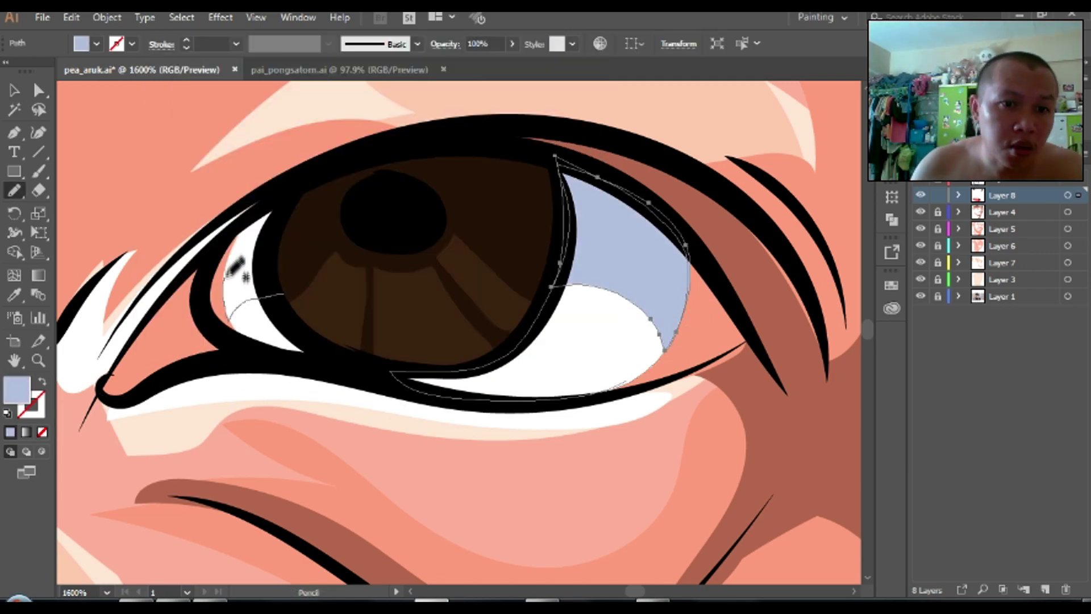
key(v)
Step: Set up the 5 pt Round Paintbrush with swapped fill/stroke at 45% opacity
click(590, 484)
key(ctrl+0)
click(418, 43)
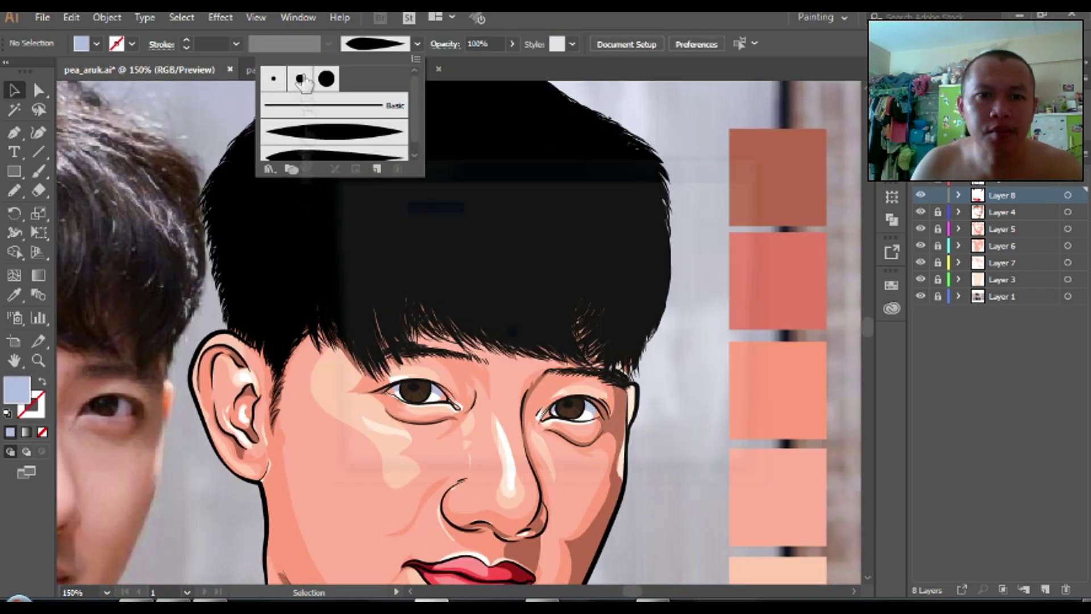
click(301, 80)
key(shift+x)
key(b)
key(4)
key(5)
Step: Retouch the face outline near the ear and sample the lighter peach skin colour
scroll(568, 409, up, 5)
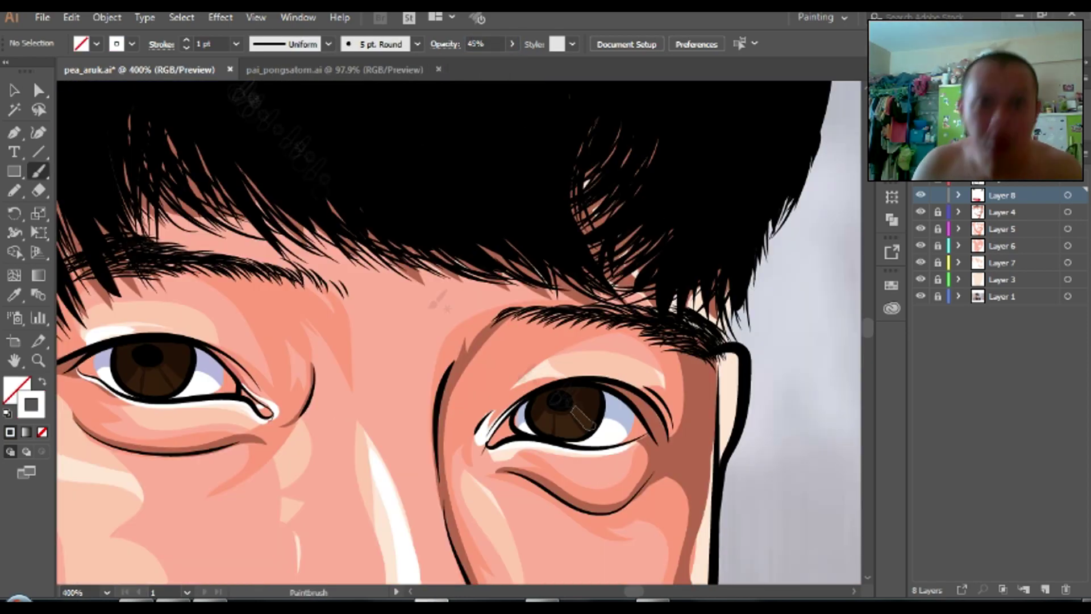
scroll(818, 315, down, 3)
scroll(817, 307, up, 3)
key(n)
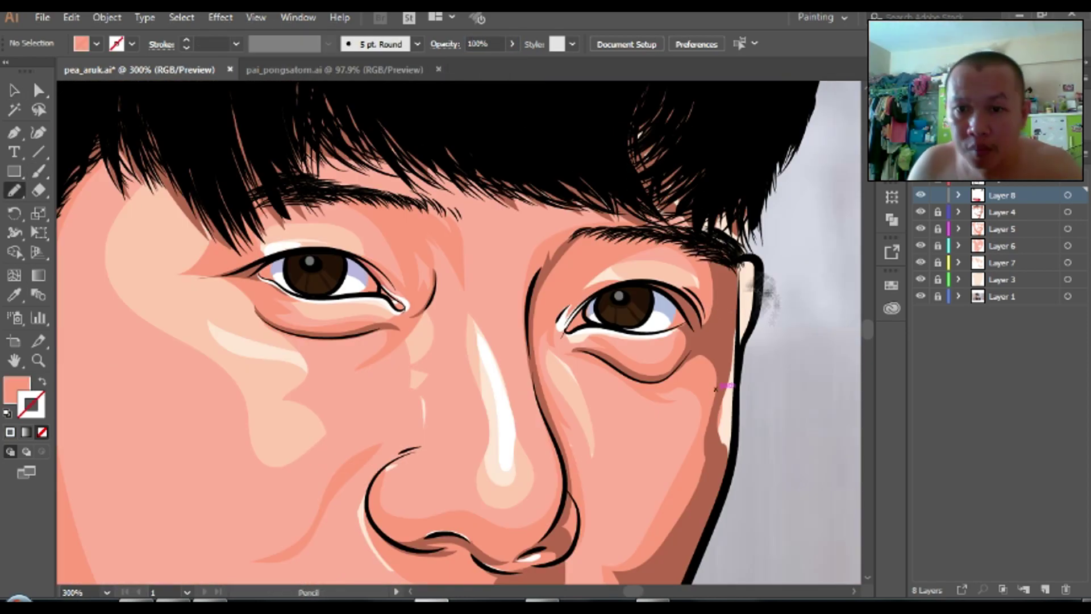
drag(772, 338, 761, 305)
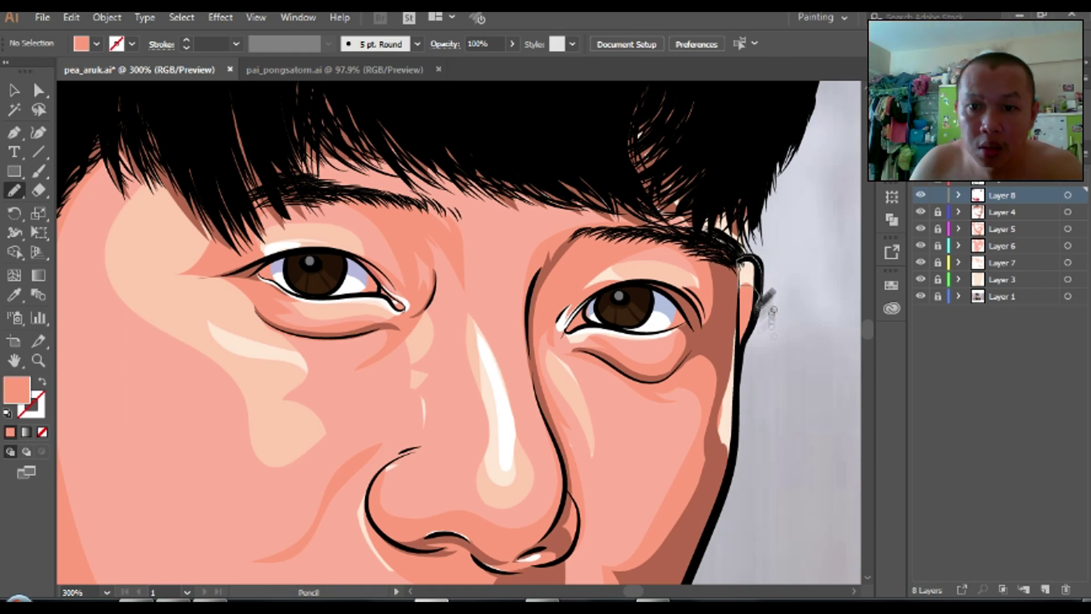
key(i)
click(455, 366)
key(v)
key(ctrl+1)
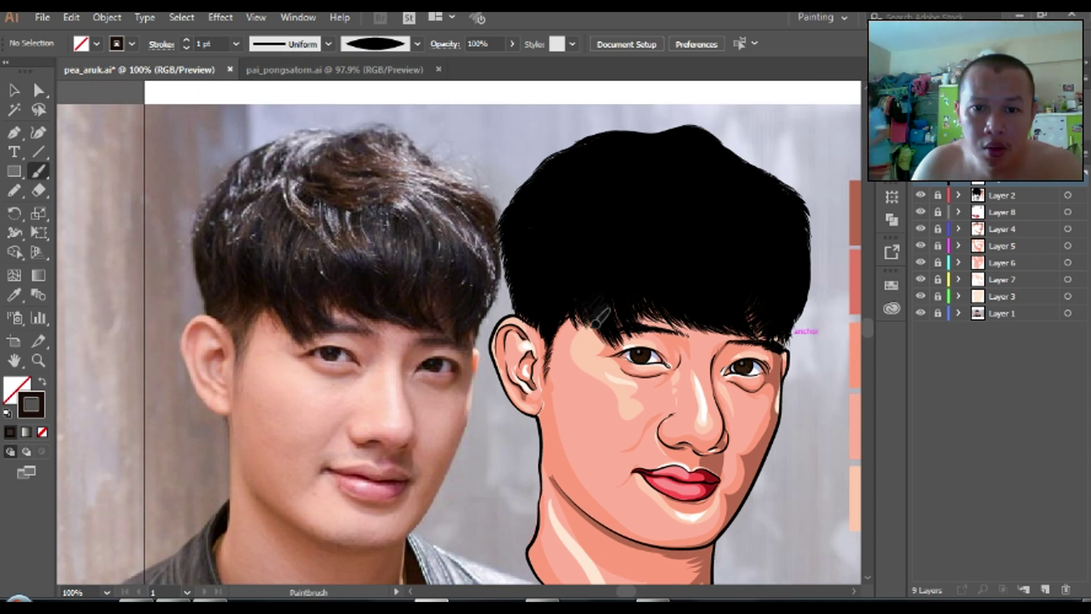
Step: Paint 2 pt strand lines through the hair and change their stroke to darker grey
click(236, 43)
click(255, 131)
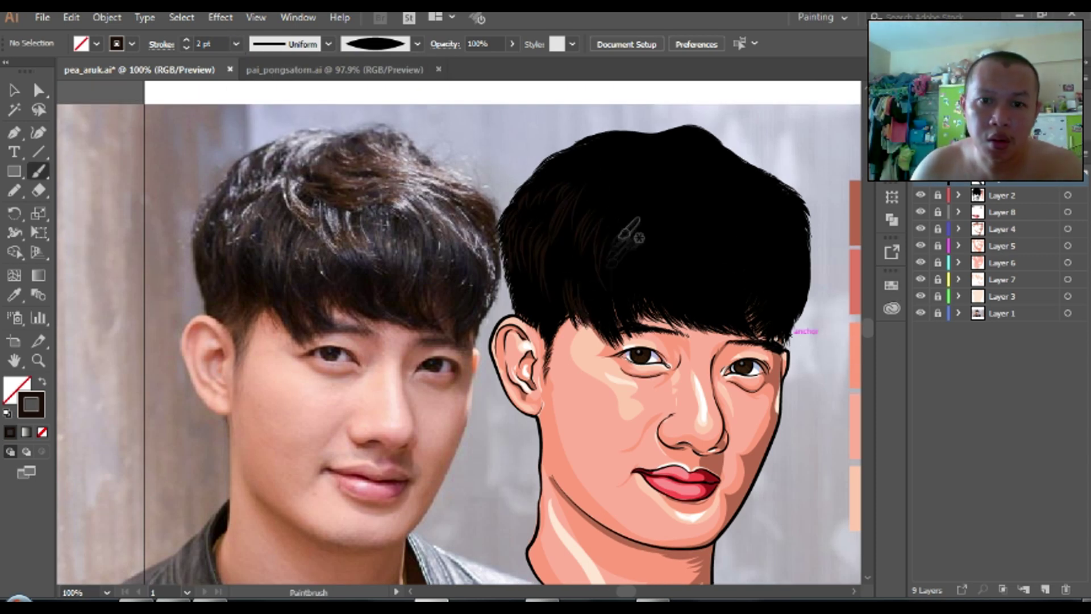
key(ctrl)
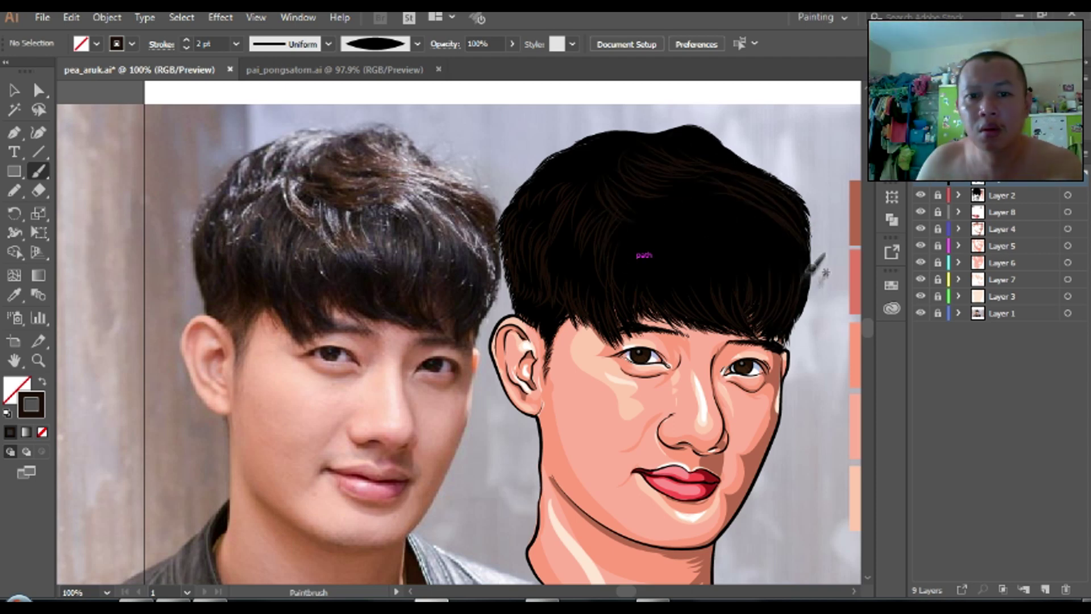
drag(610, 187, 631, 148)
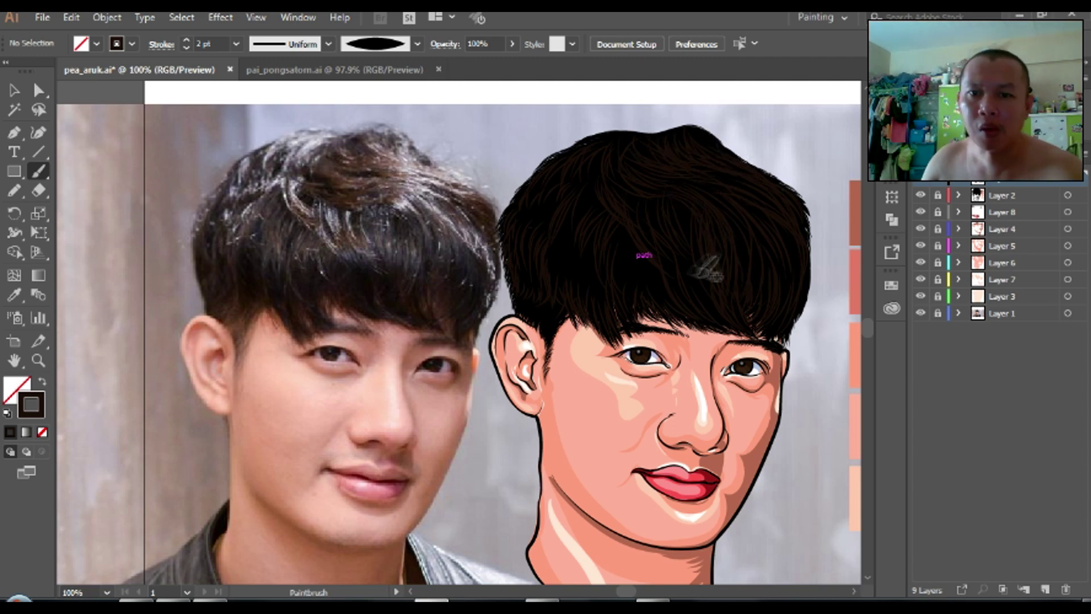
double_click(31, 404)
click(535, 100)
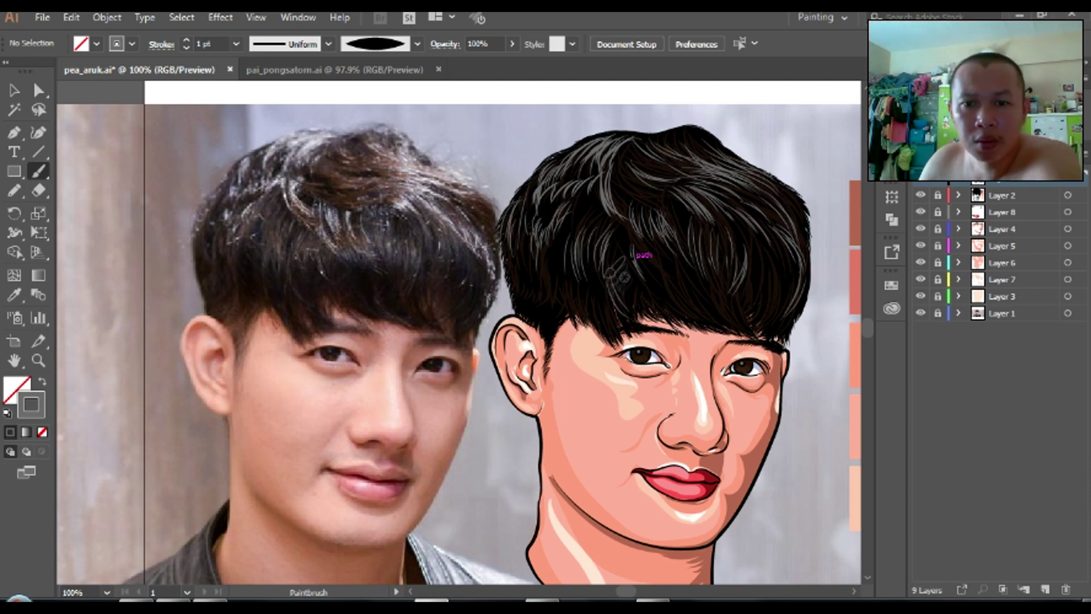
double_click(32, 405)
key(Return)
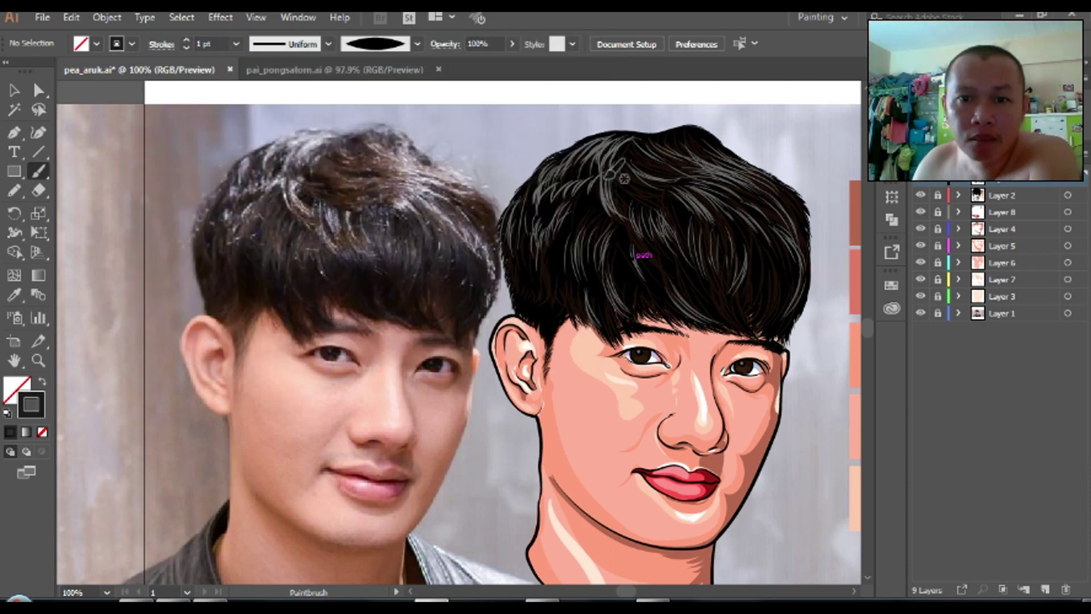